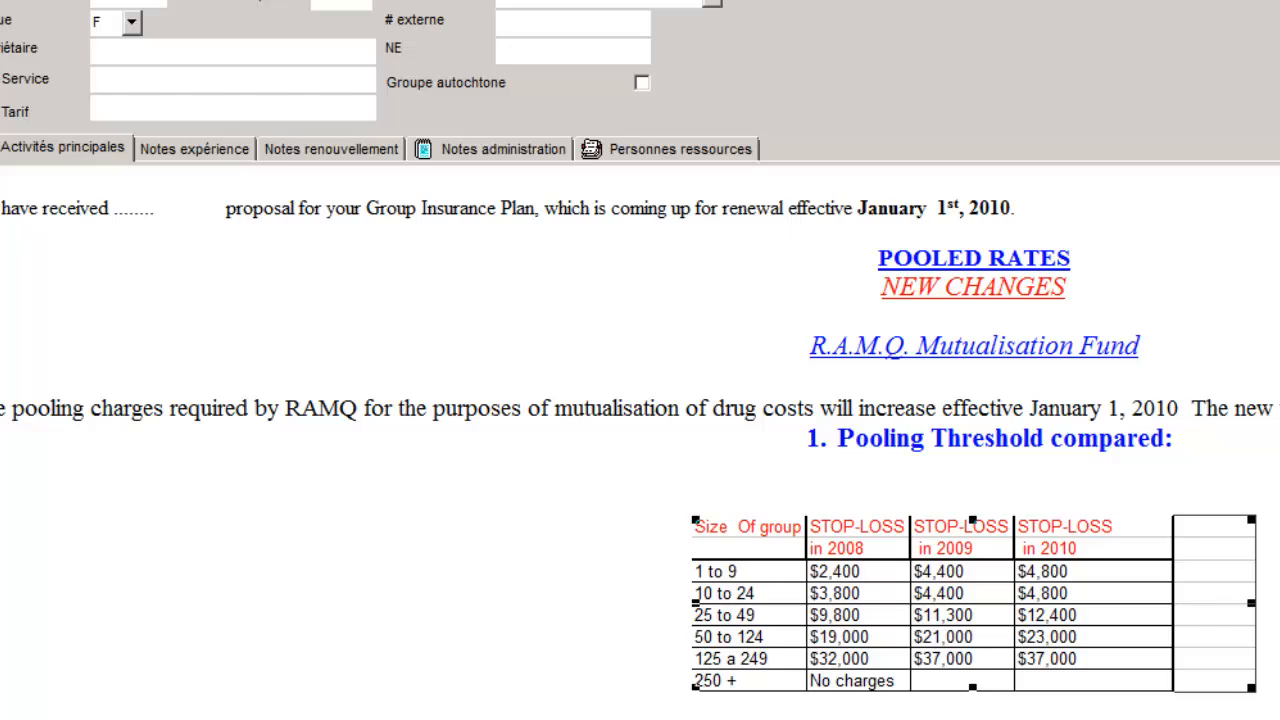
Review the administration notes and the stop-loss comparison table, then close its spreadsheet copy
{"action": "left_click", "coordinate": [520, 152]}
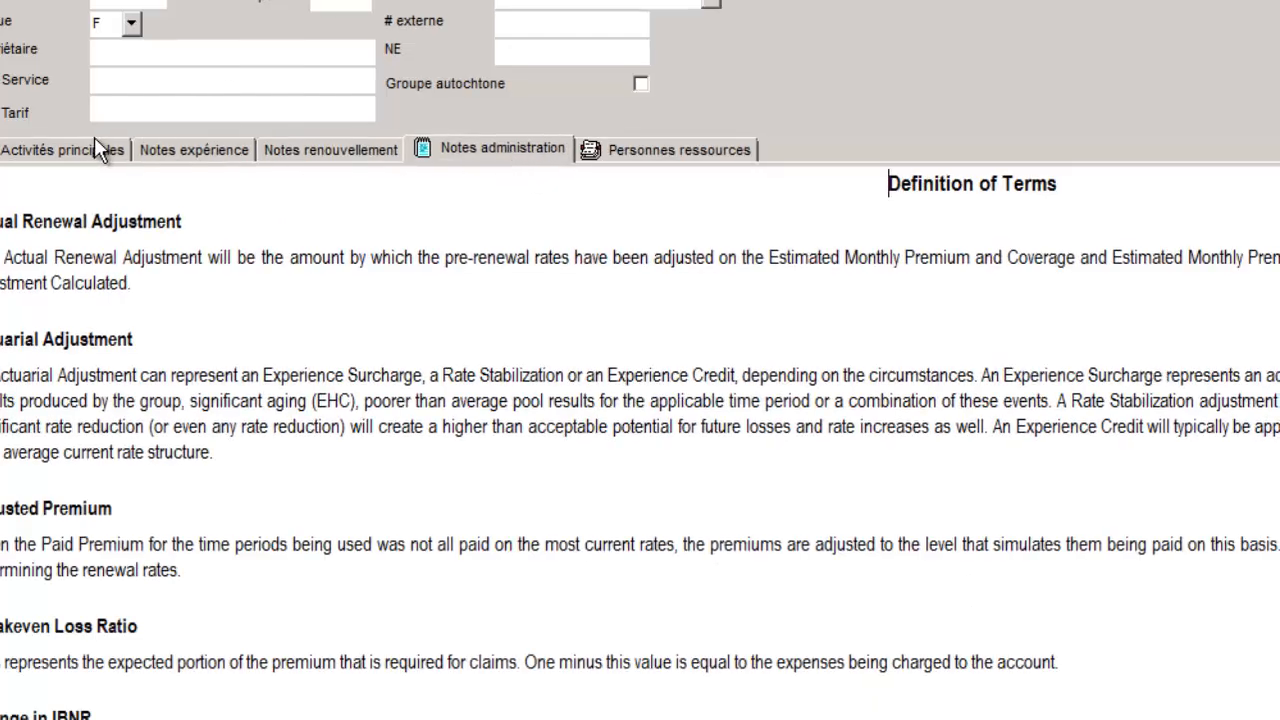
{"action": "left_click", "coordinate": [90, 163]}
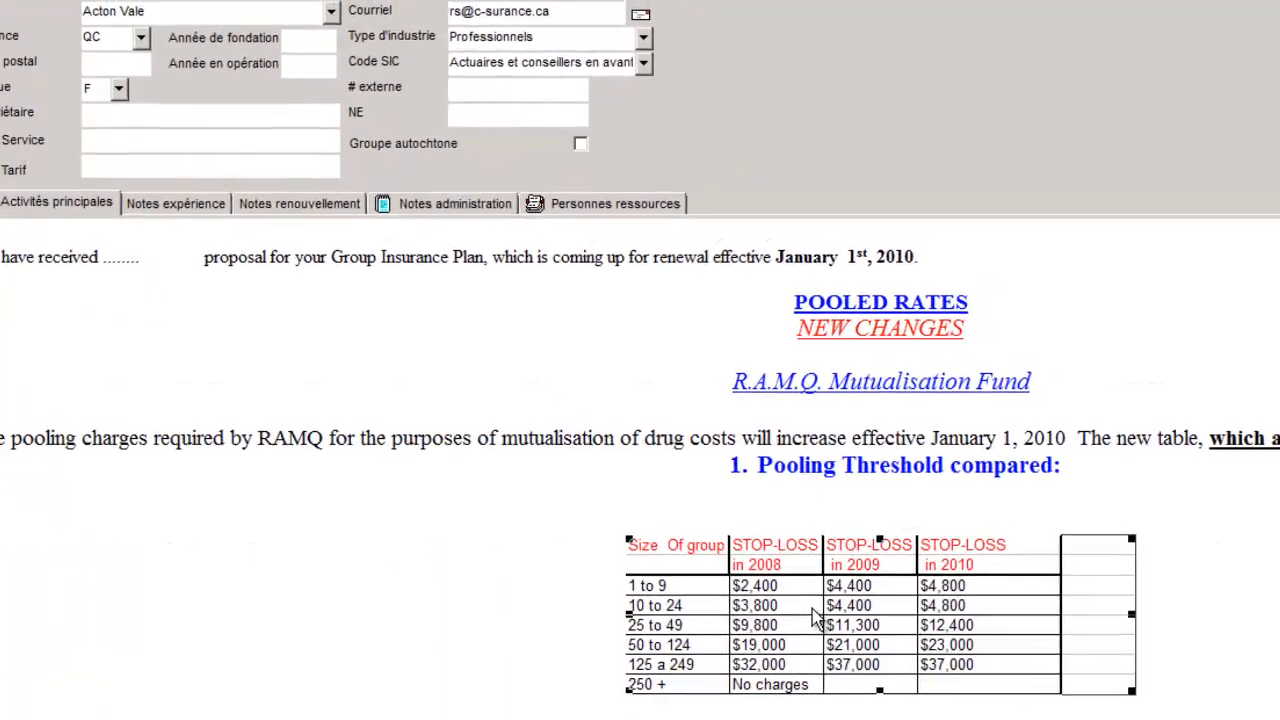
{"action": "double_click", "coordinate": [795, 620]}
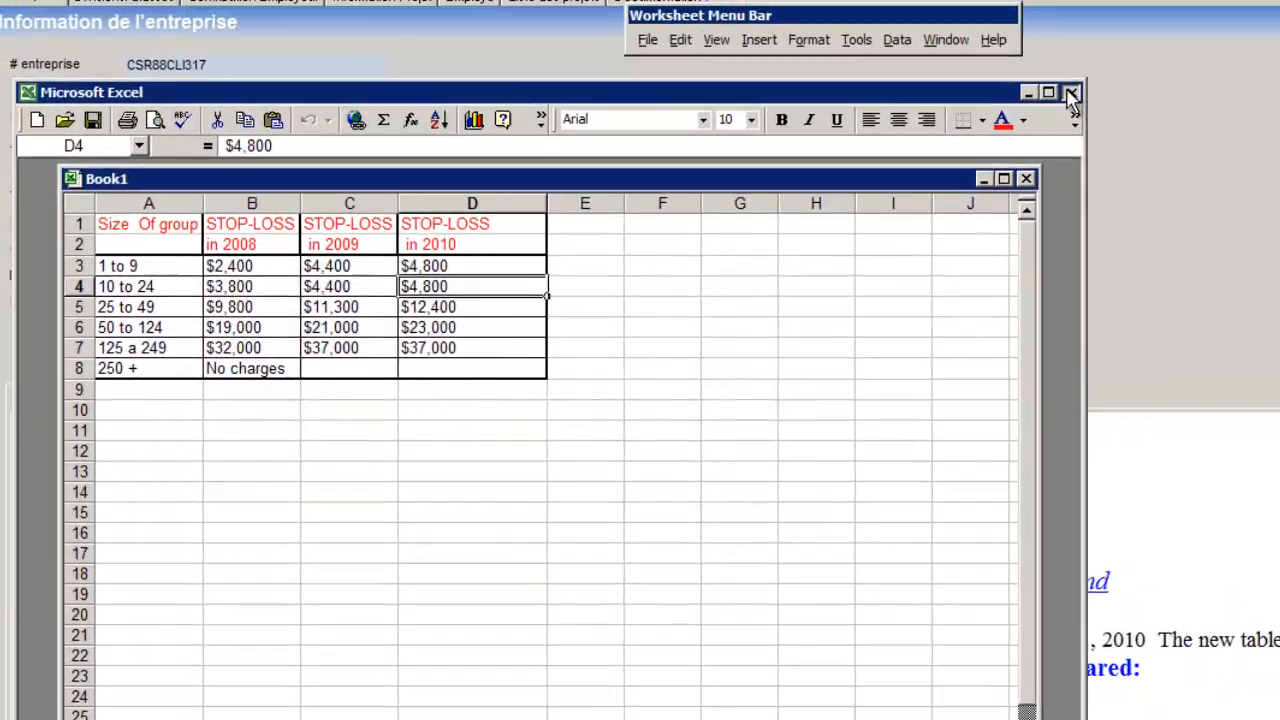
{"action": "left_click", "coordinate": [1038, 53]}
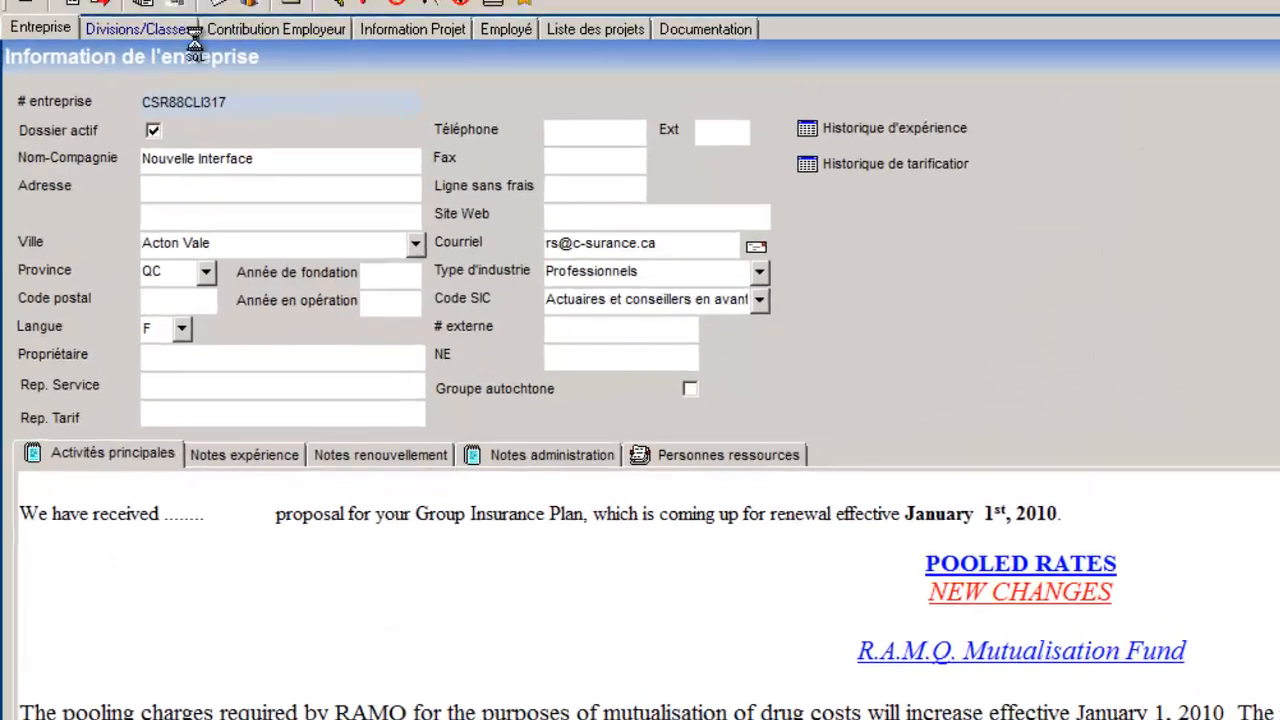
Set the Prestations contact to the Administration contact and view the 50% employer contribution
{"action": "left_click", "coordinate": [175, 22]}
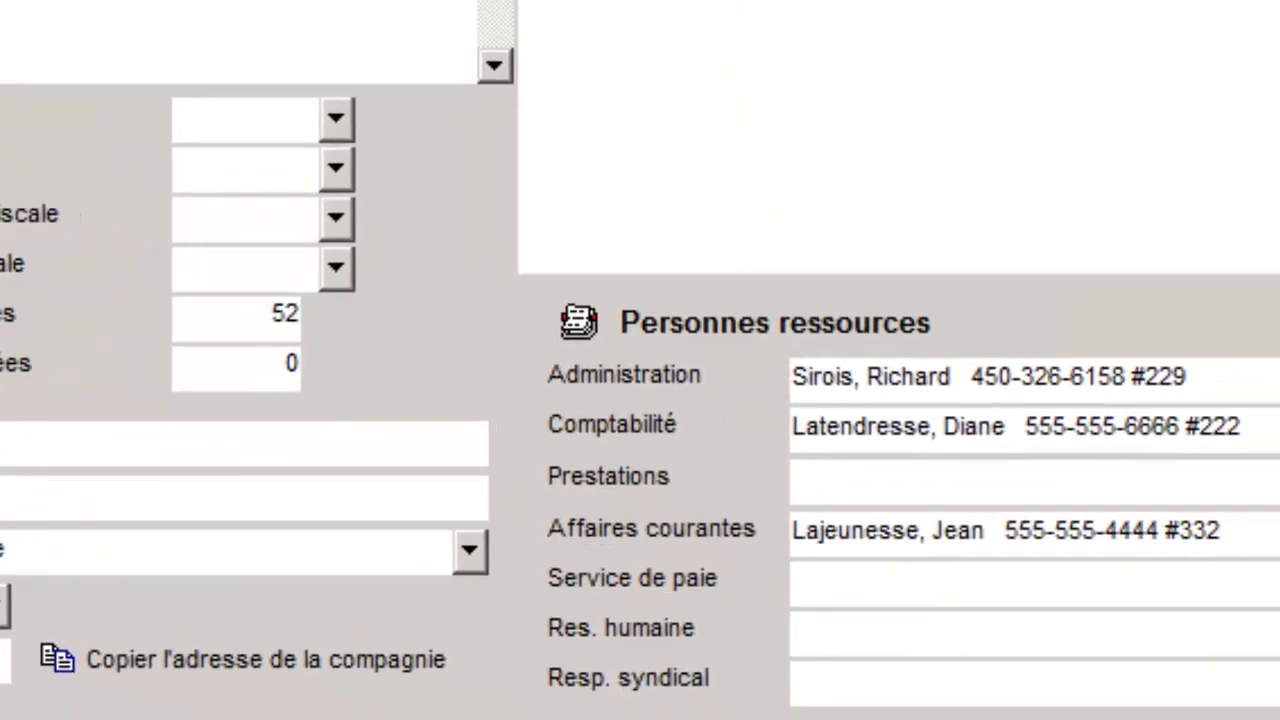
{"action": "left_click", "coordinate": [1262, 459]}
{"action": "left_click", "coordinate": [875, 587]}
{"action": "left_click", "coordinate": [702, 292]}
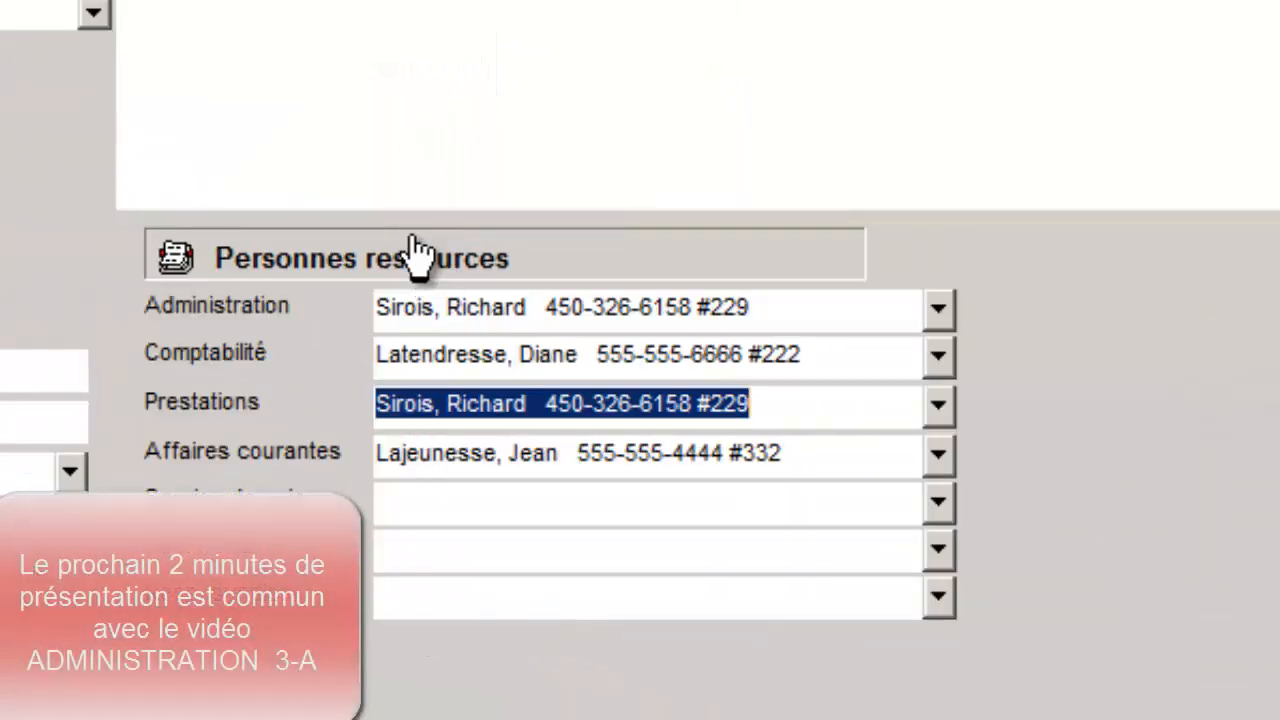
{"action": "left_click", "coordinate": [1248, 12]}
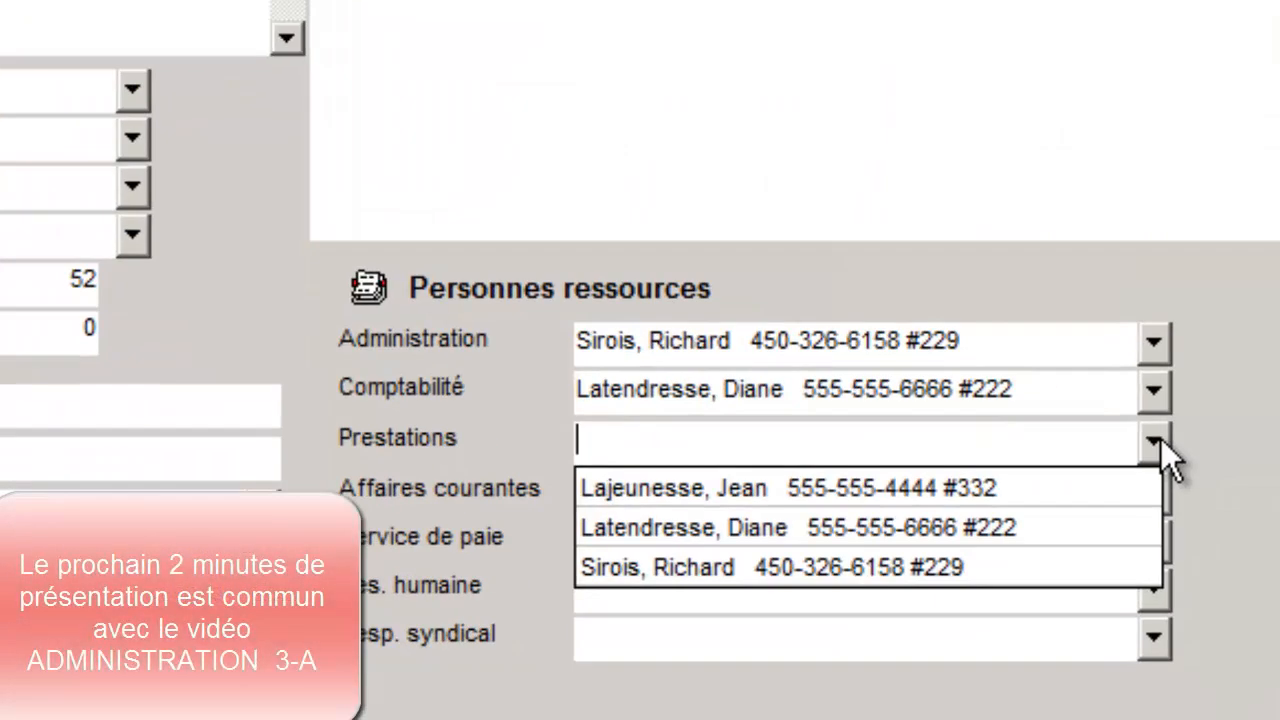
{"action": "left_click", "coordinate": [709, 520]}
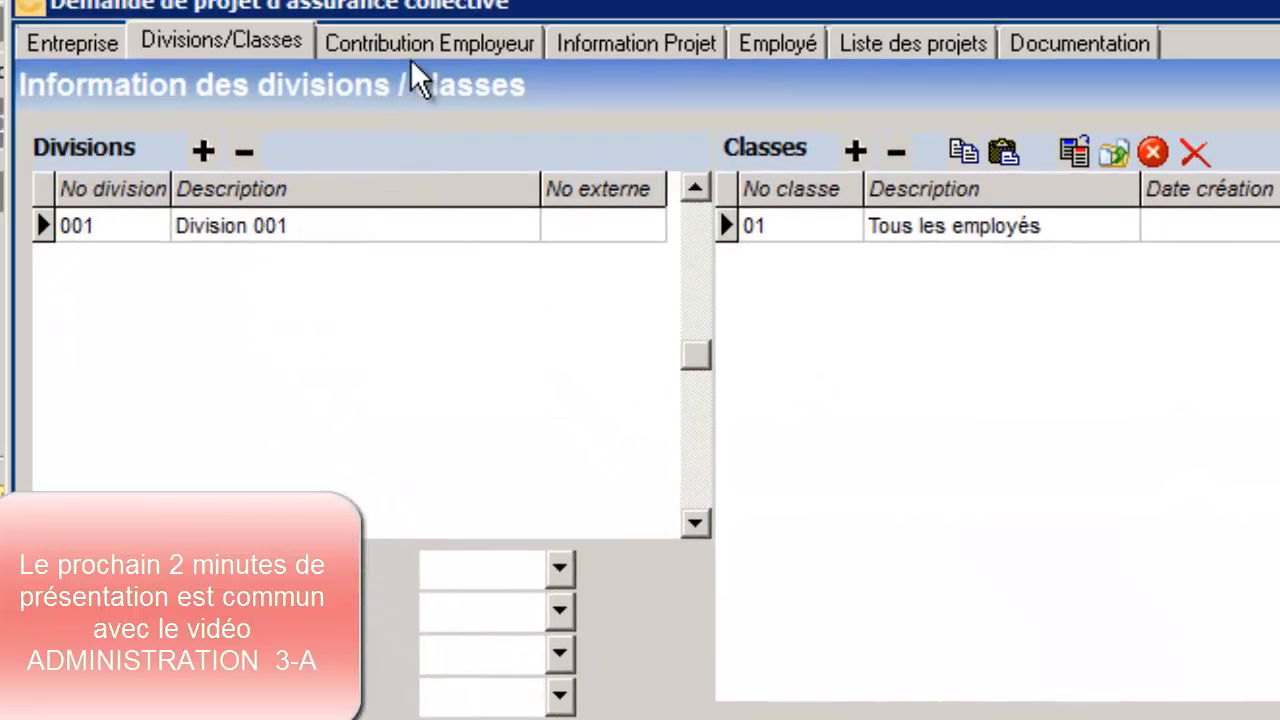
{"action": "left_click", "coordinate": [410, 45]}
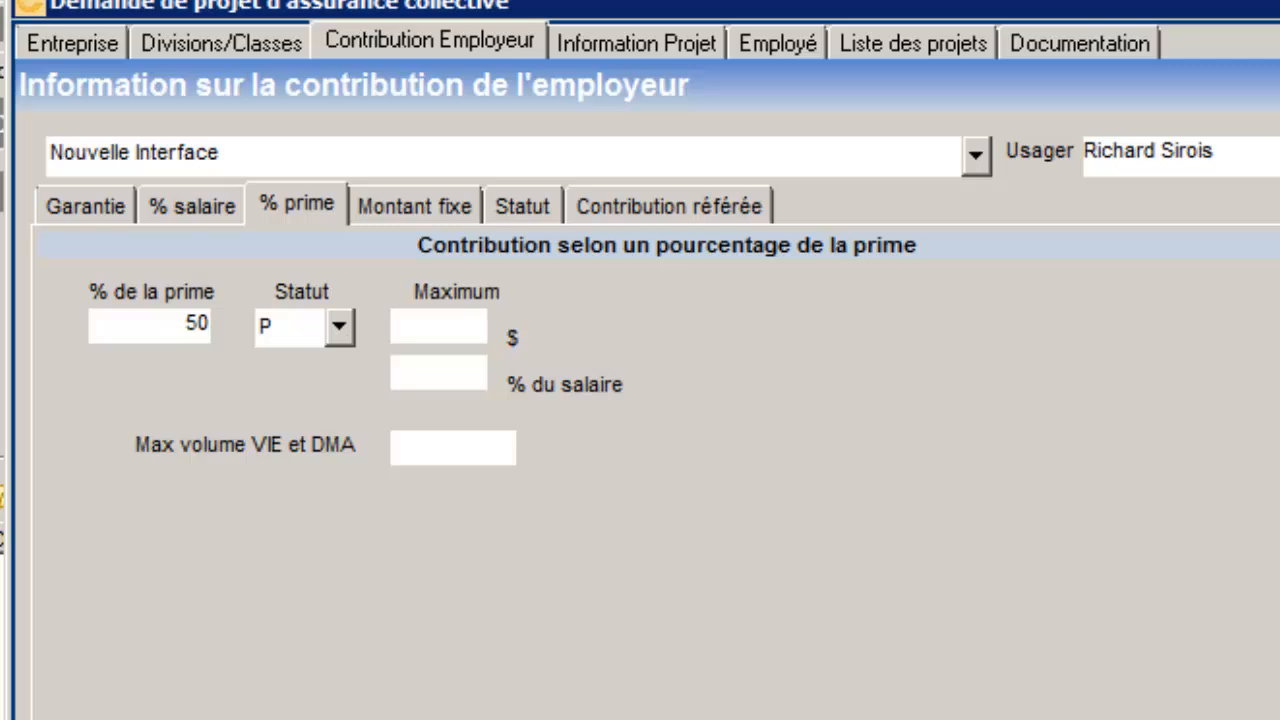
Review the second employee's file from spouse through important dates, then close it
{"action": "left_click", "coordinate": [778, 43]}
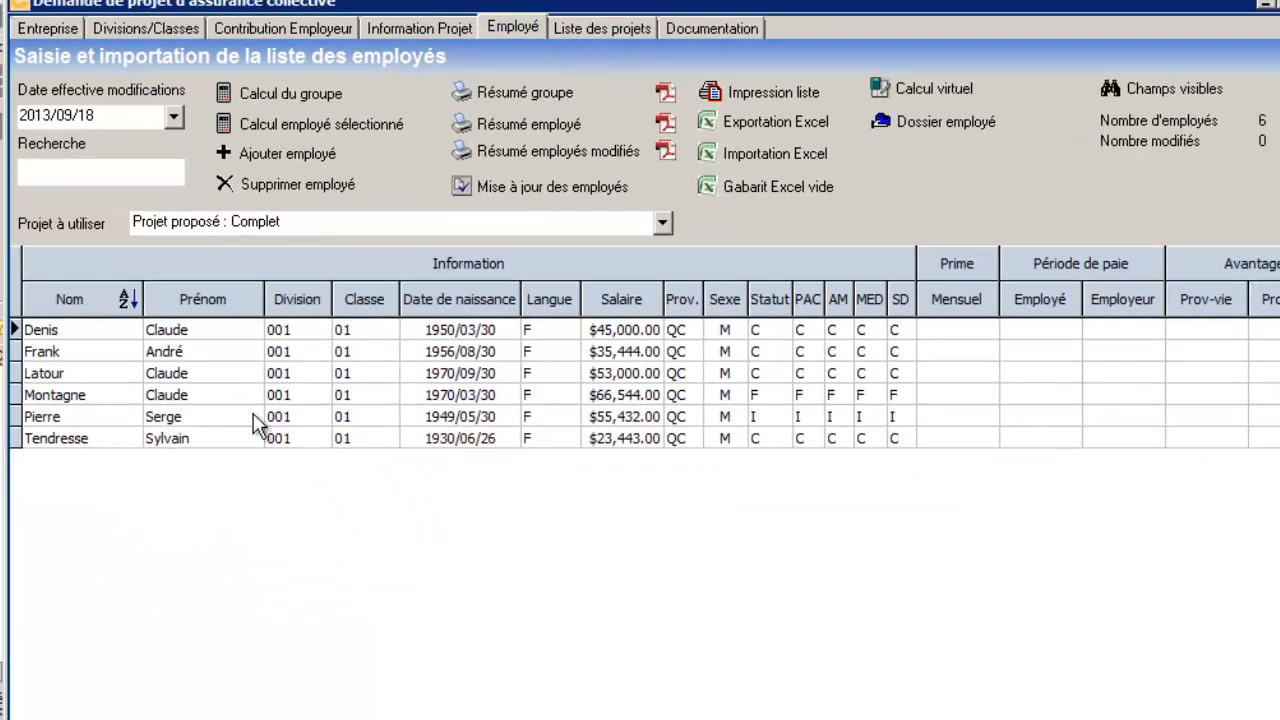
{"action": "double_click", "coordinate": [199, 352]}
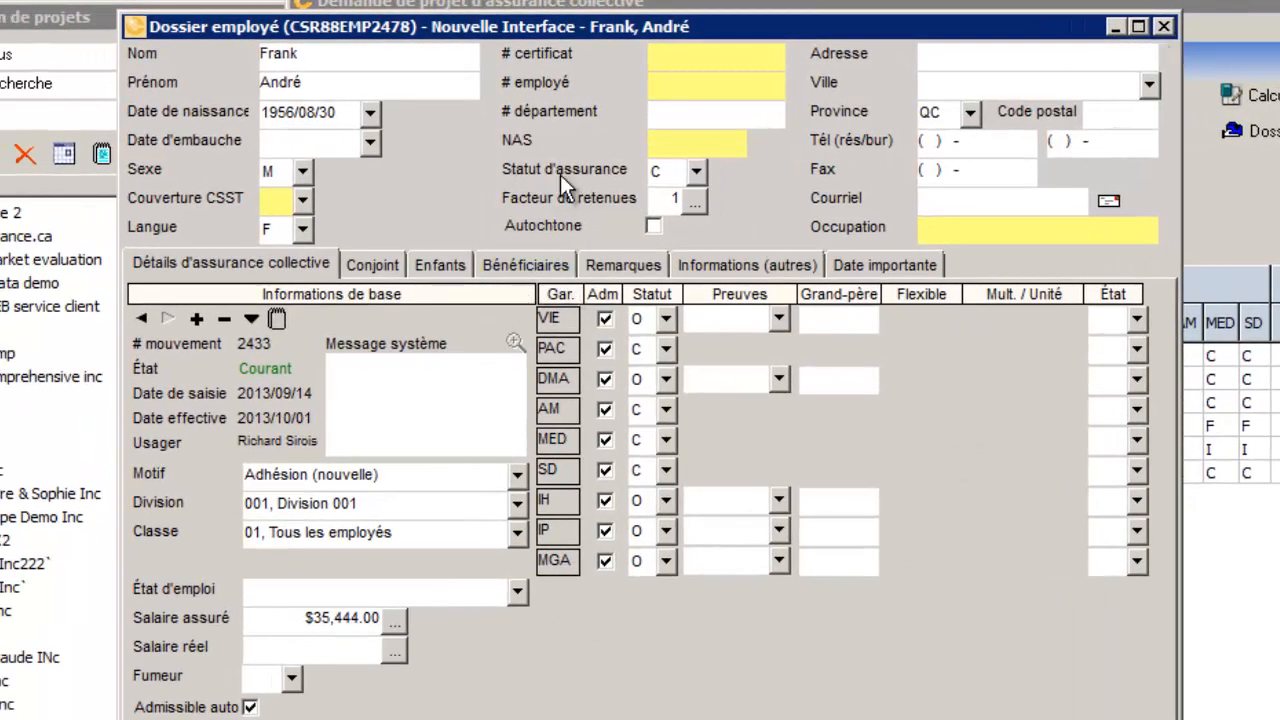
{"action": "left_click", "coordinate": [404, 262]}
{"action": "left_click", "coordinate": [438, 264]}
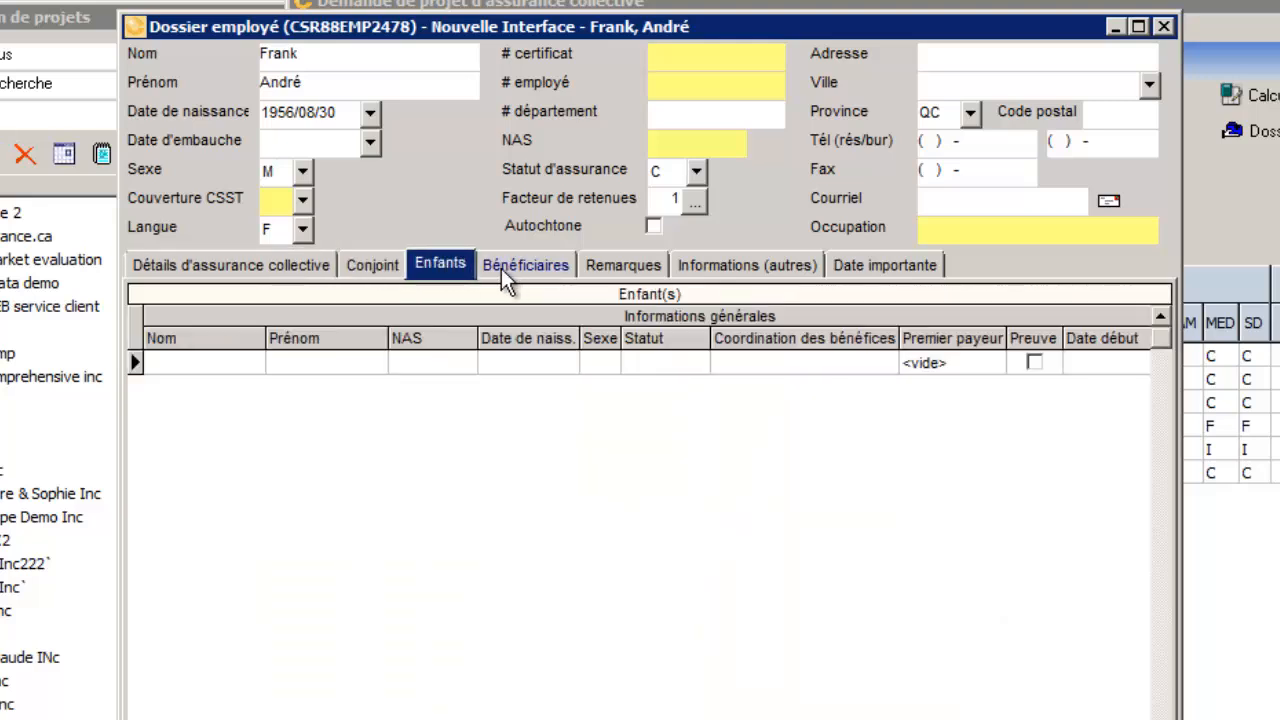
{"action": "left_click", "coordinate": [515, 266]}
{"action": "left_click", "coordinate": [606, 263]}
{"action": "left_click", "coordinate": [715, 265]}
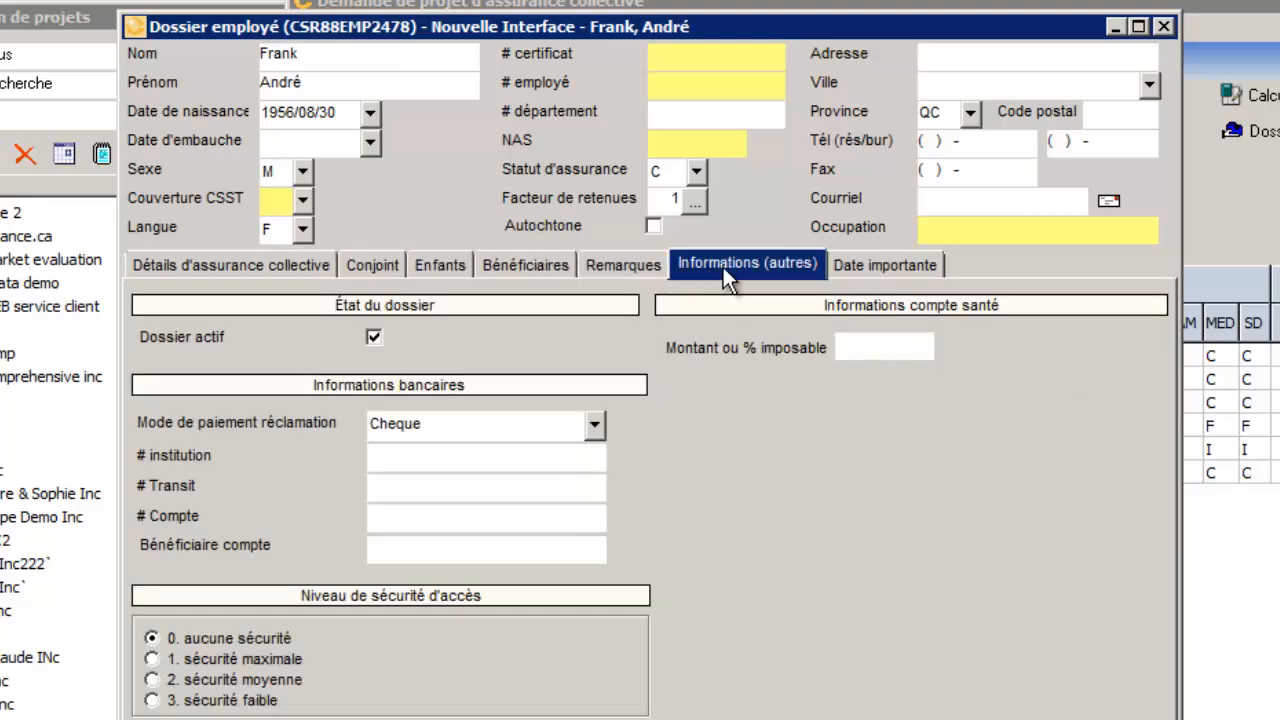
{"action": "left_click", "coordinate": [858, 266]}
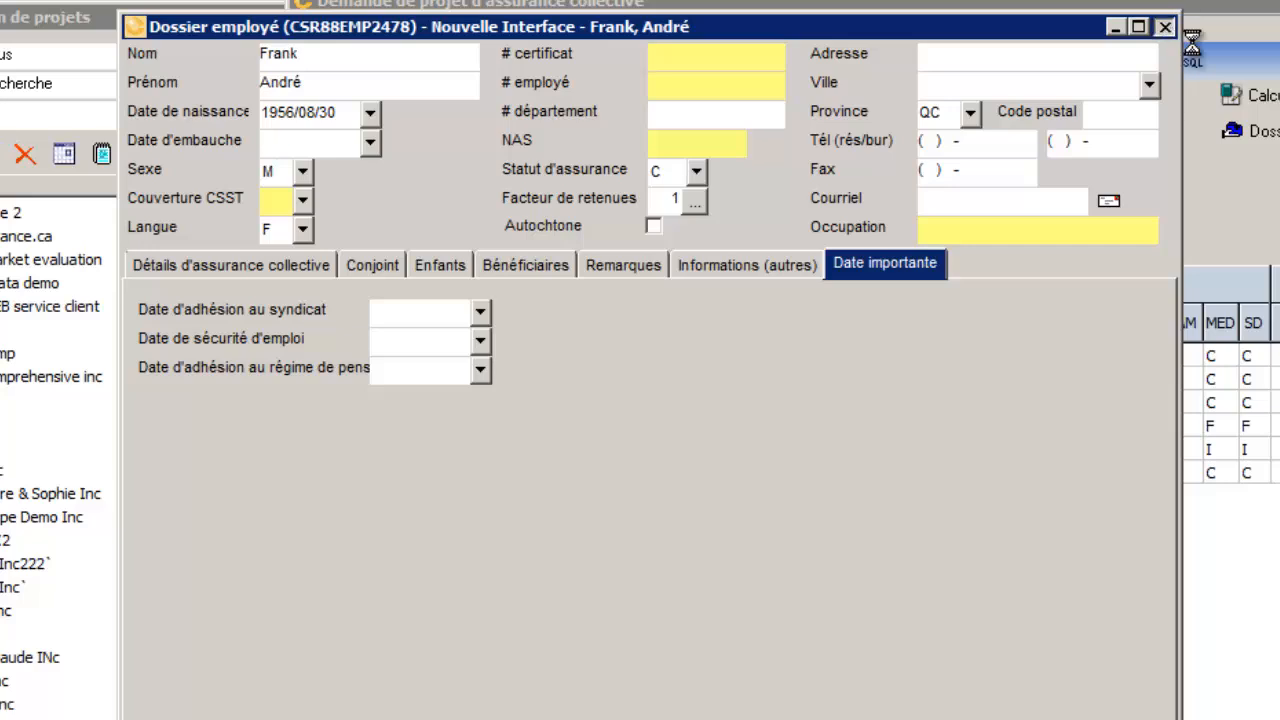
{"action": "left_click", "coordinate": [1166, 26]}
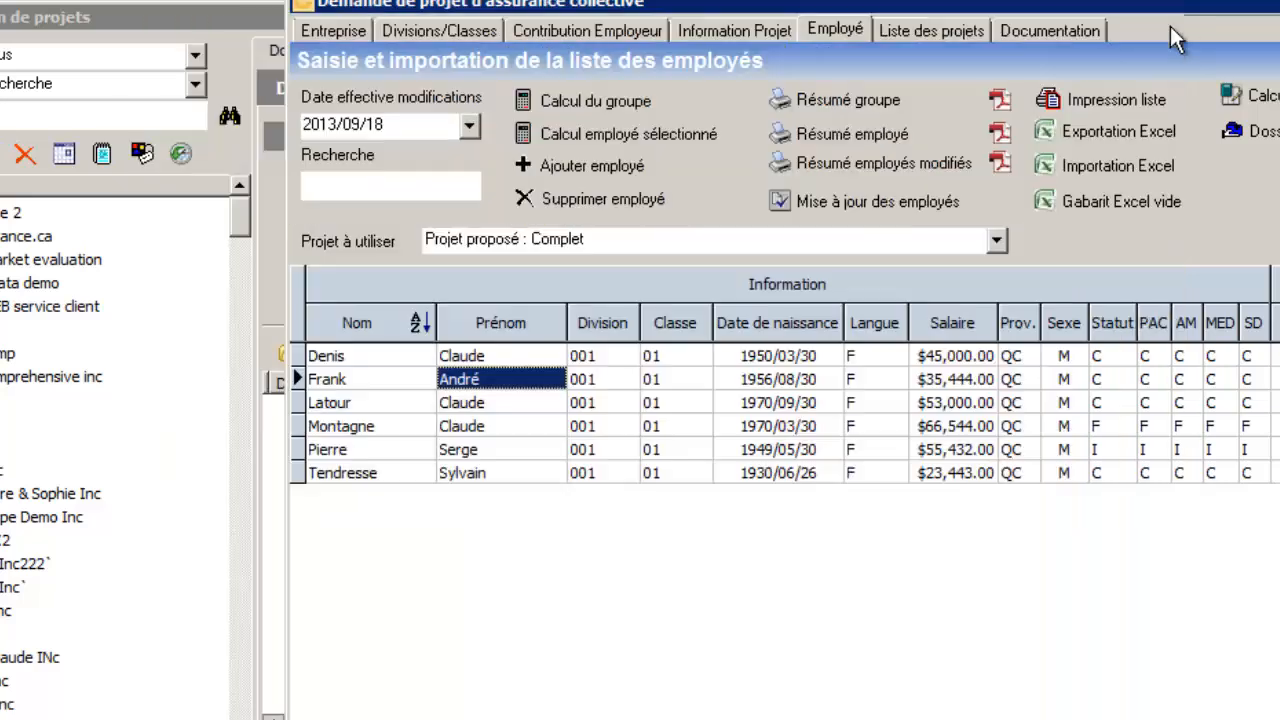
Go to the project list and glance at the Sélection Garanties coverage choices
{"action": "left_click", "coordinate": [975, 33]}
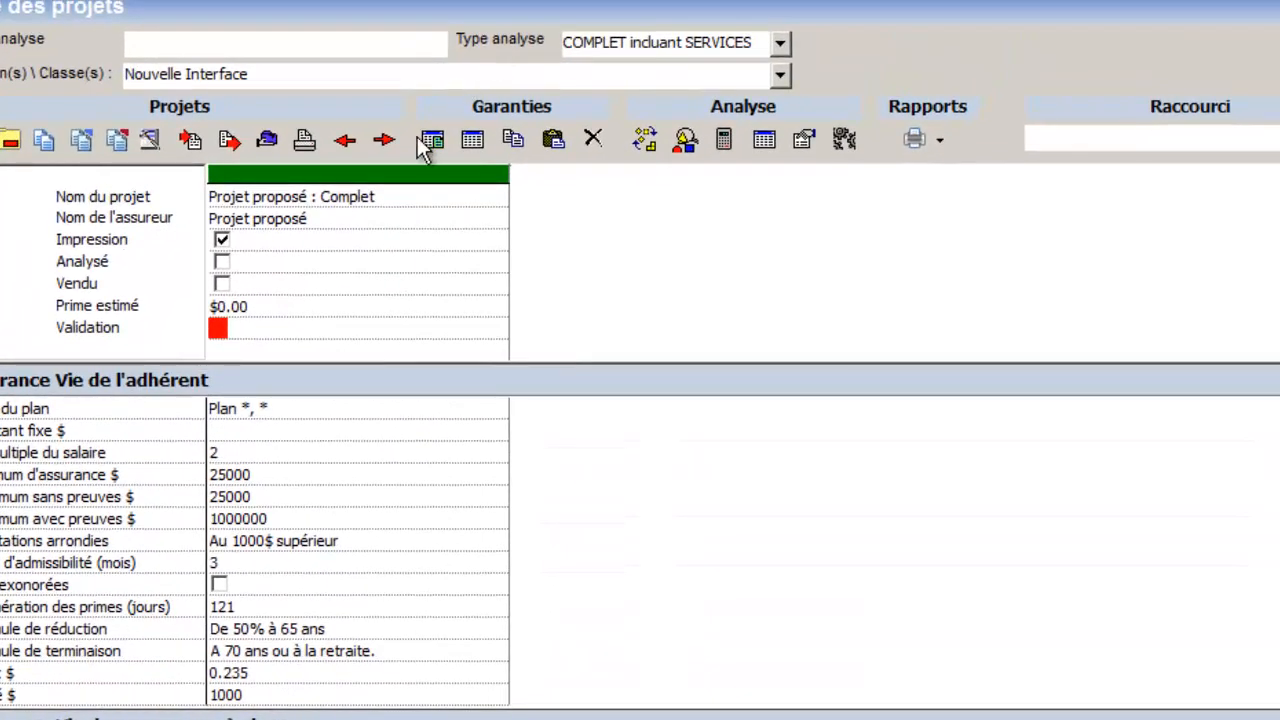
{"action": "left_click", "coordinate": [432, 140]}
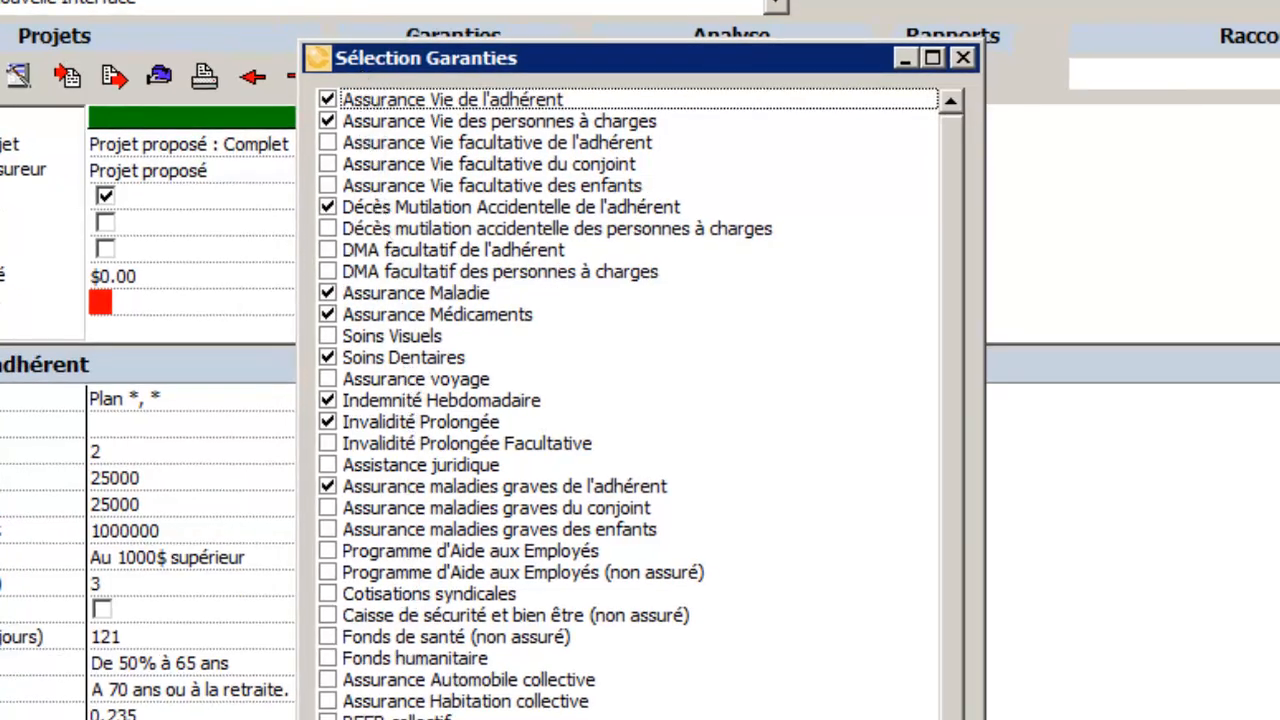
{"action": "key", "text": "Escape"}
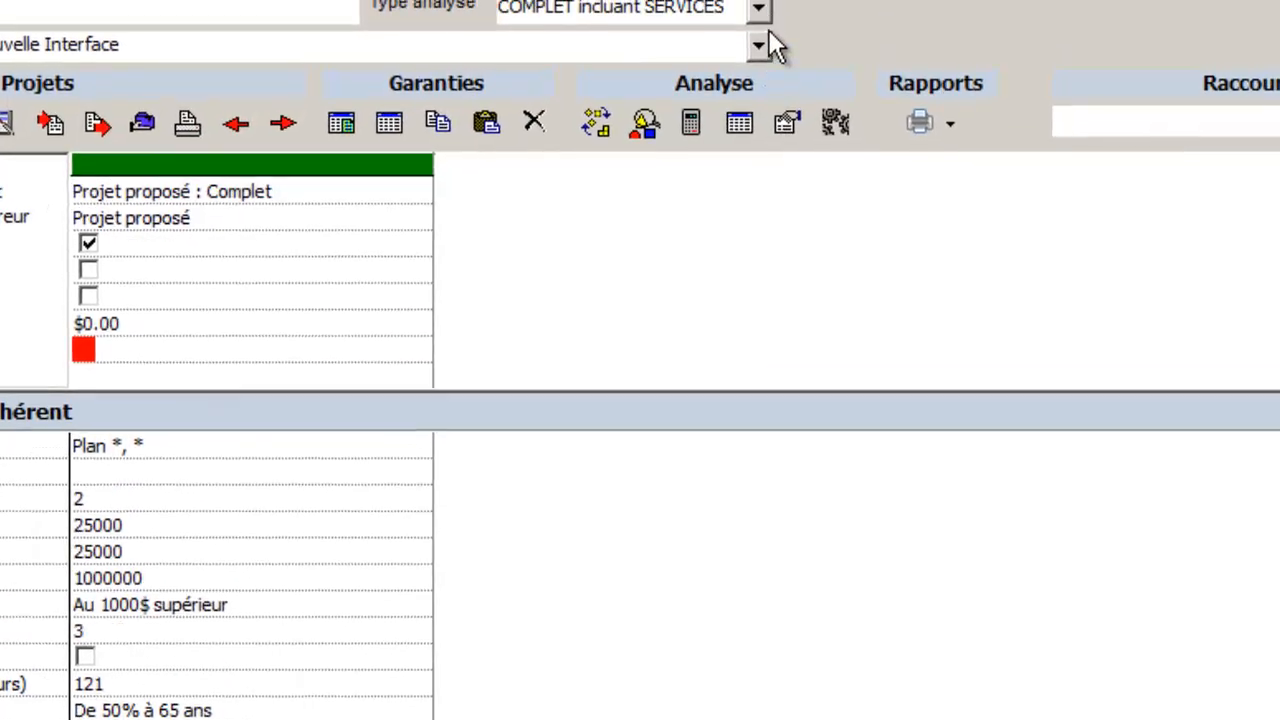
Try Analyse simple, sommaire and complète, then set the analysis type to COMPLET incluant SERVICES
{"action": "left_click", "coordinate": [751, 28]}
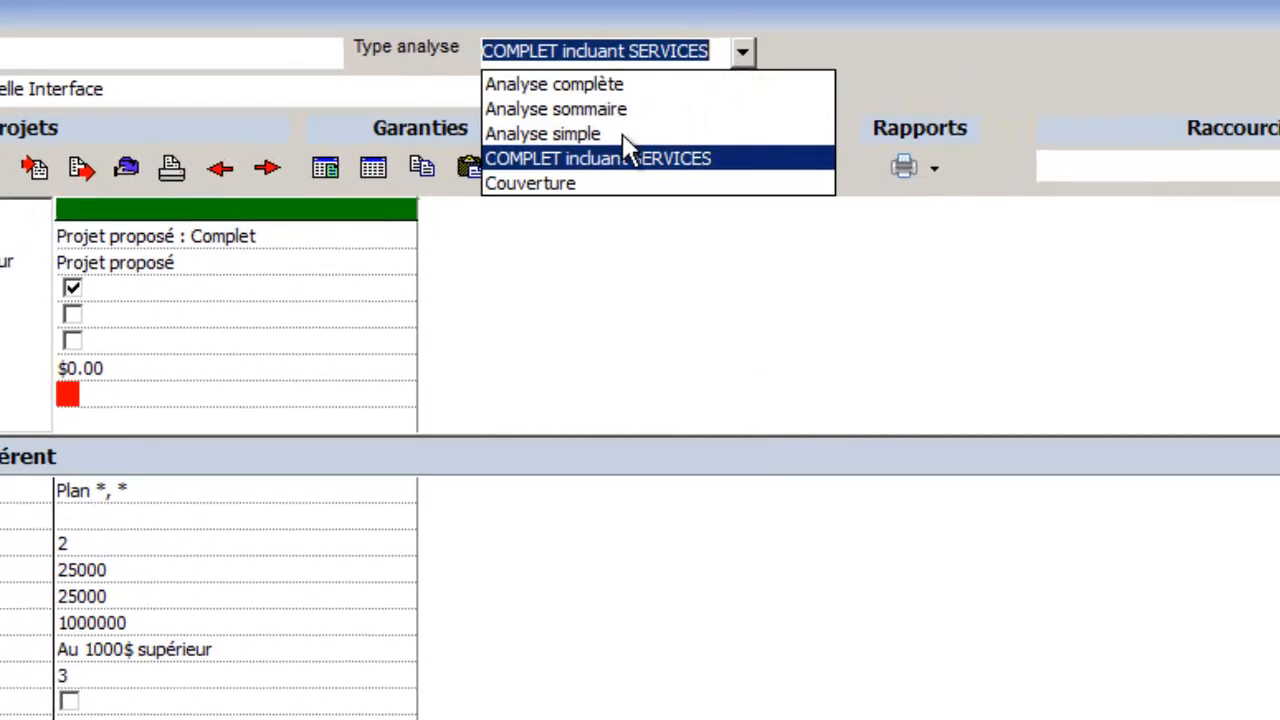
{"action": "left_click", "coordinate": [603, 134]}
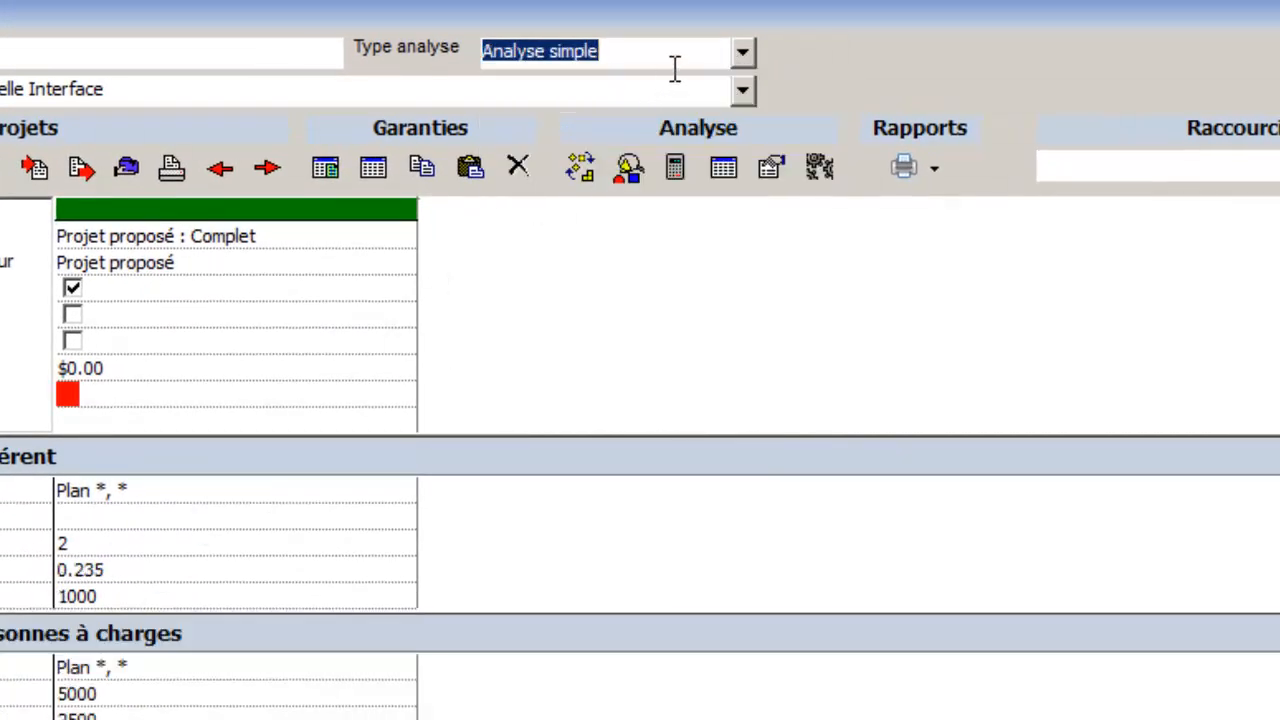
{"action": "left_click", "coordinate": [743, 57]}
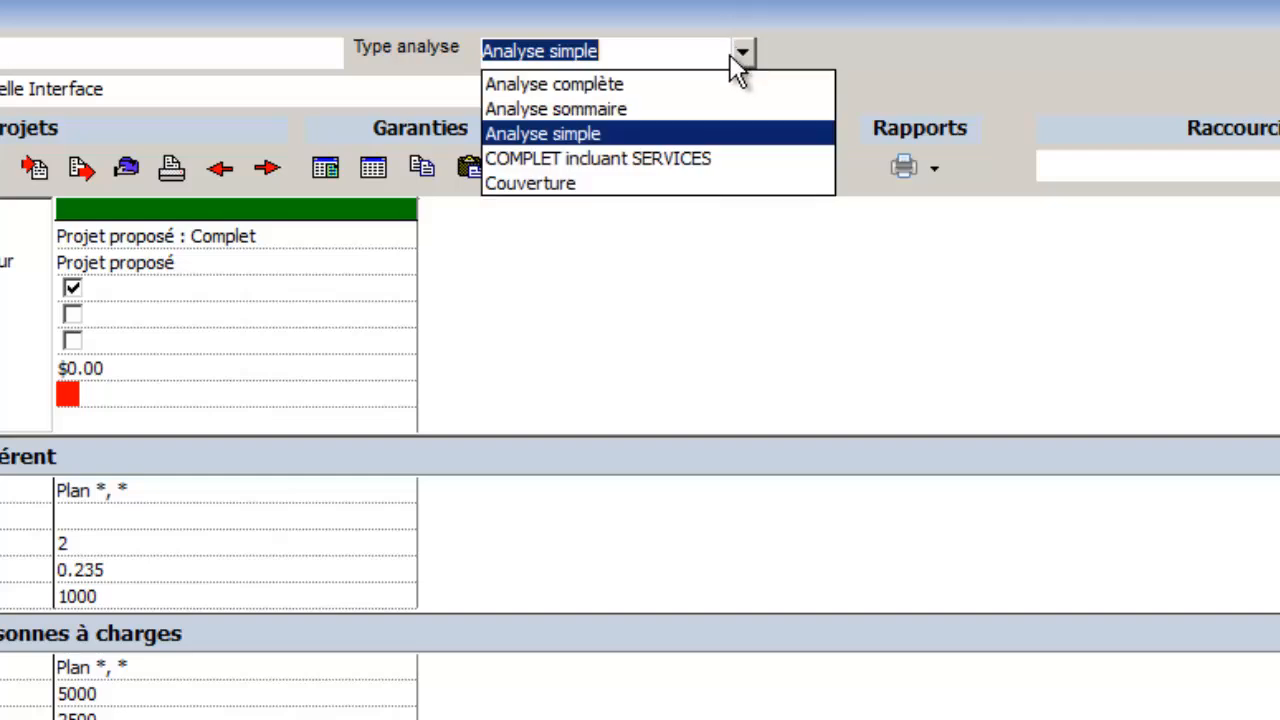
{"action": "left_click", "coordinate": [646, 112]}
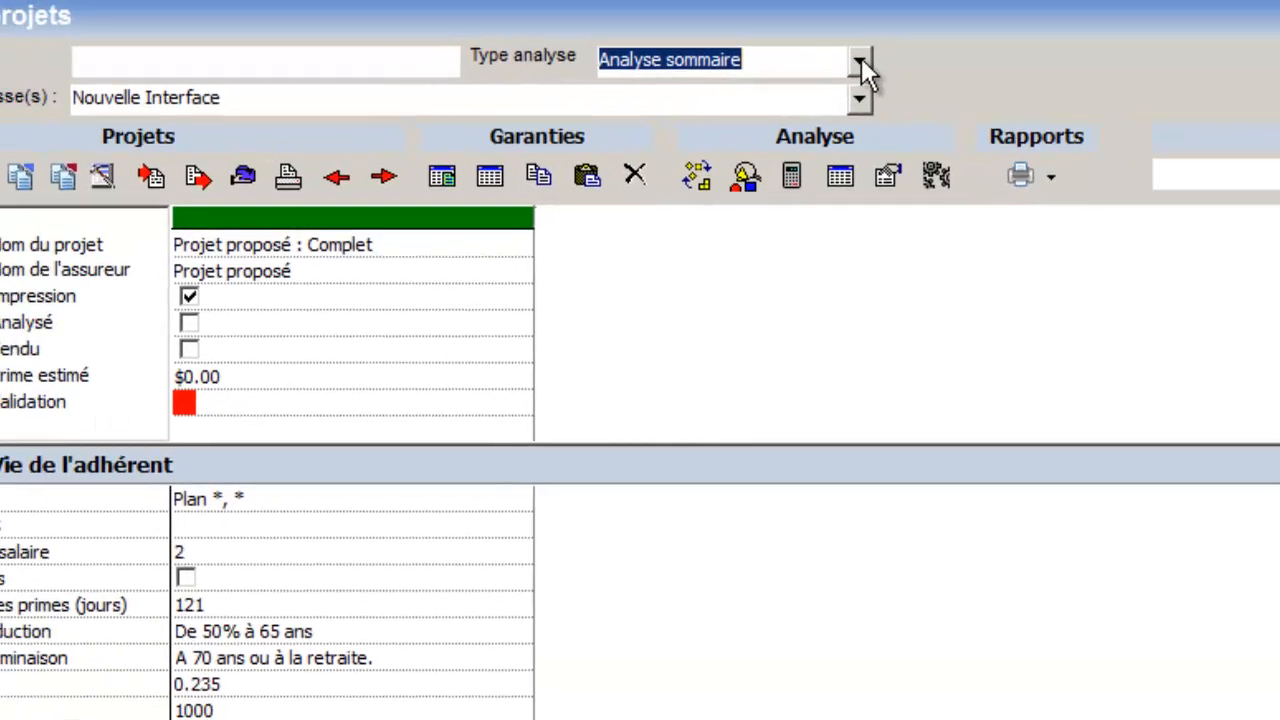
{"action": "left_click", "coordinate": [743, 52]}
{"action": "left_click", "coordinate": [968, 103]}
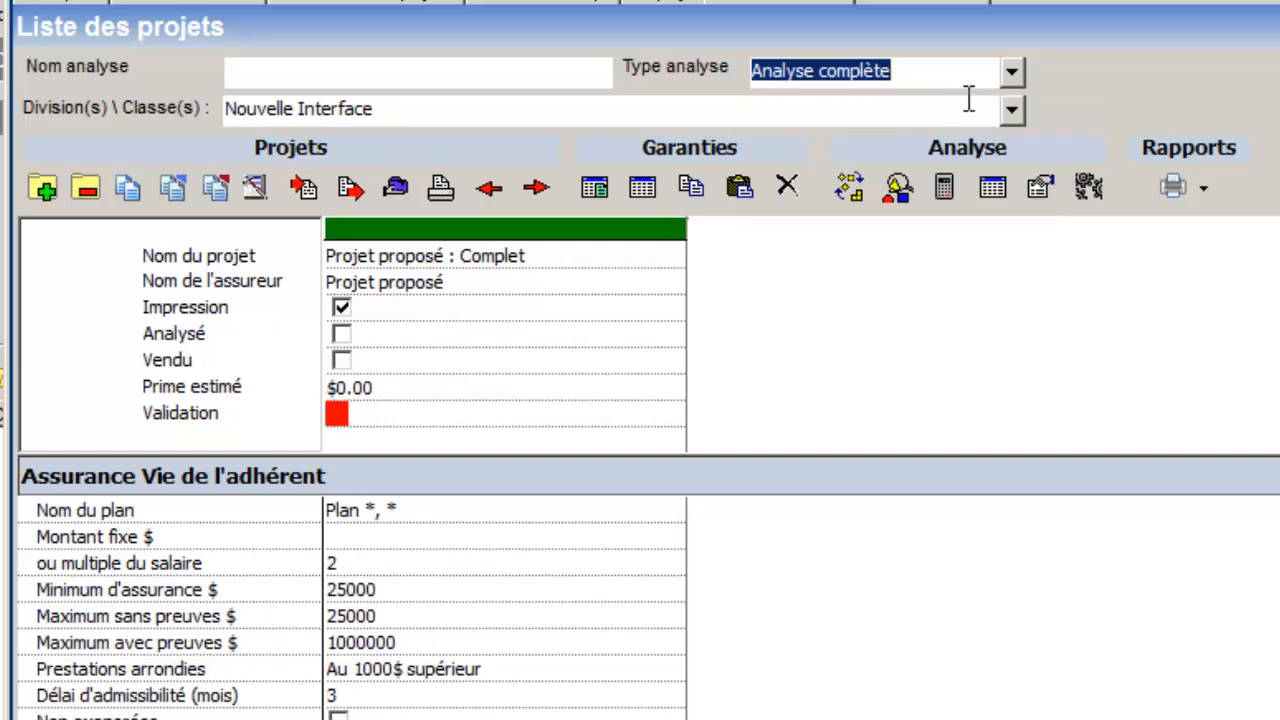
{"action": "left_click", "coordinate": [1005, 70]}
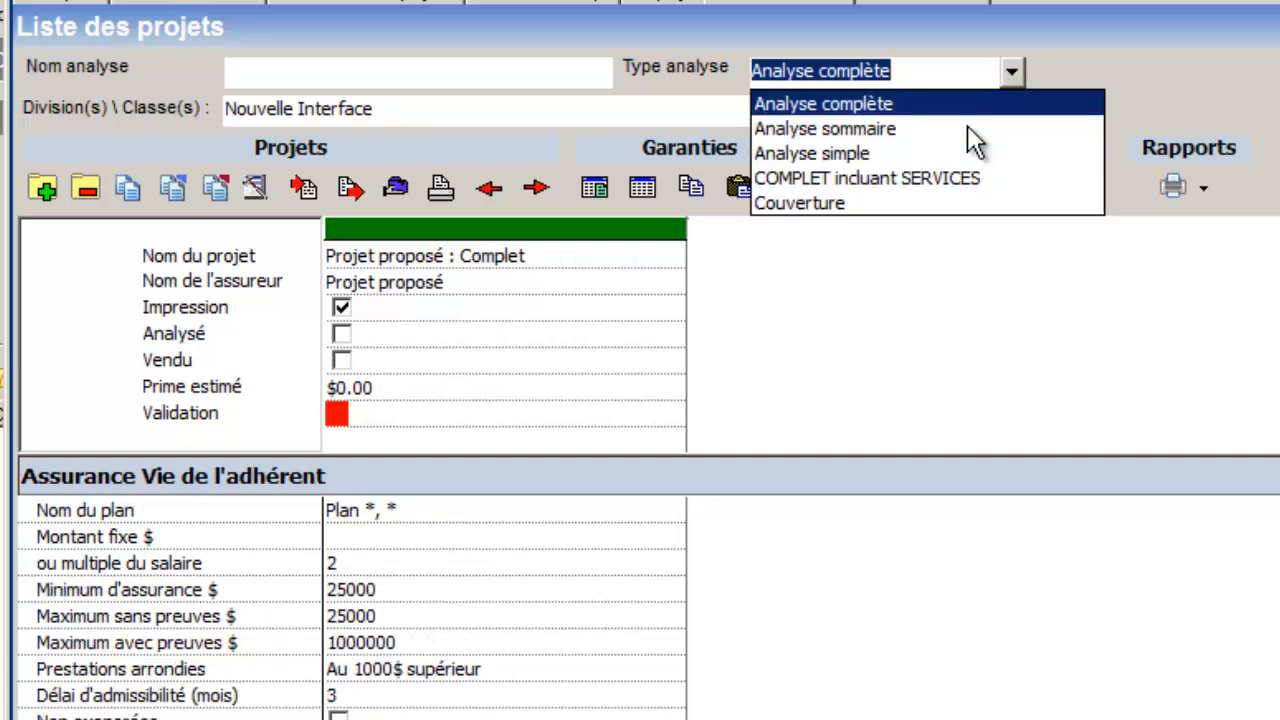
{"action": "left_click", "coordinate": [940, 183]}
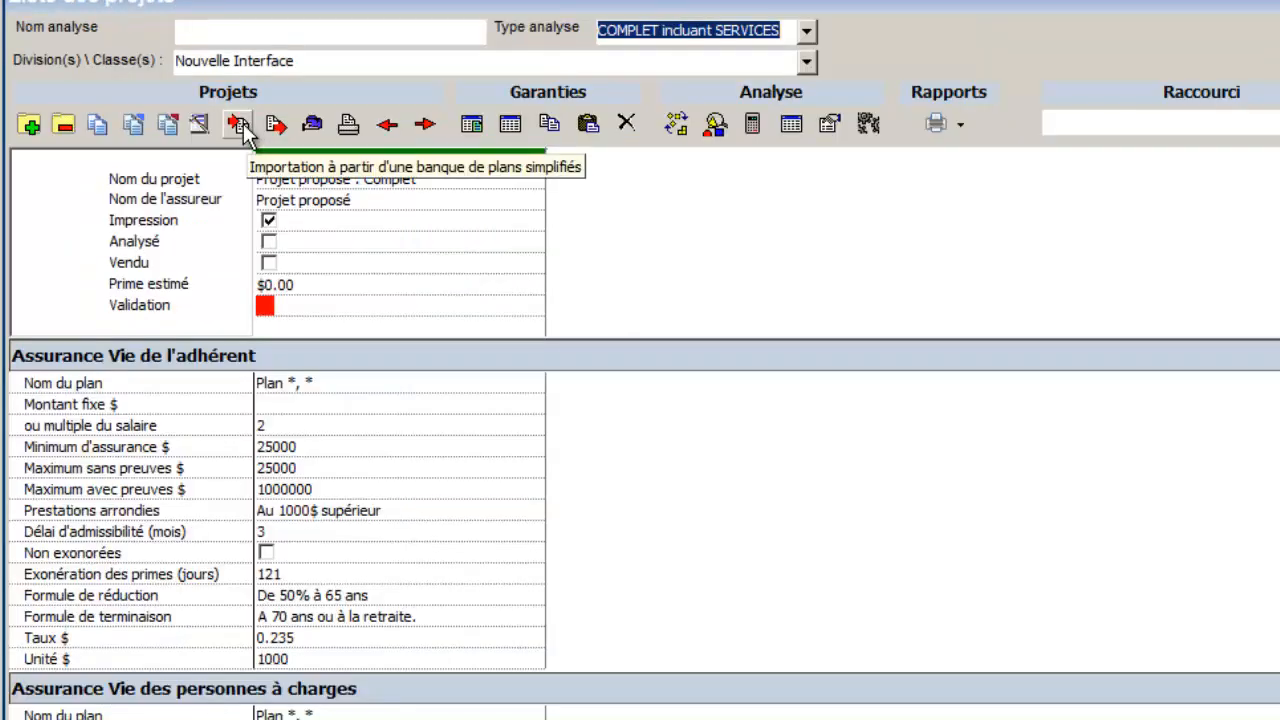
{"action": "left_click", "coordinate": [238, 125]}
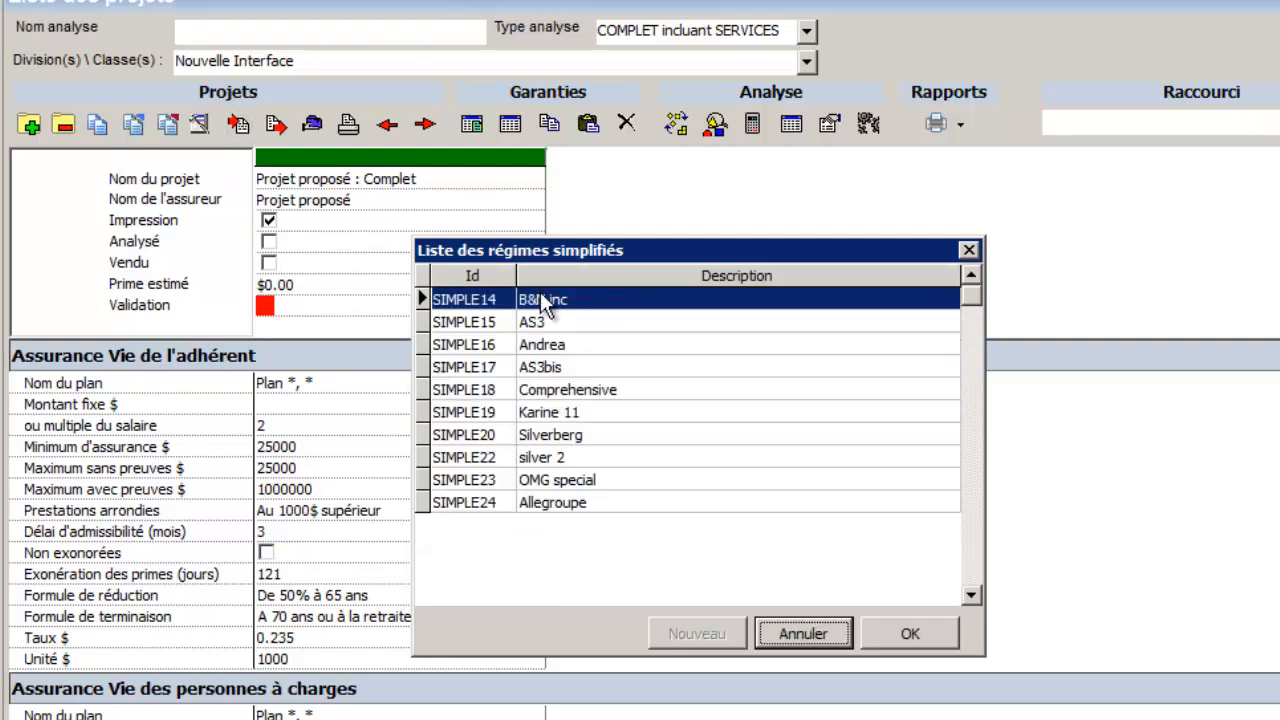
{"action": "left_click", "coordinate": [905, 634]}
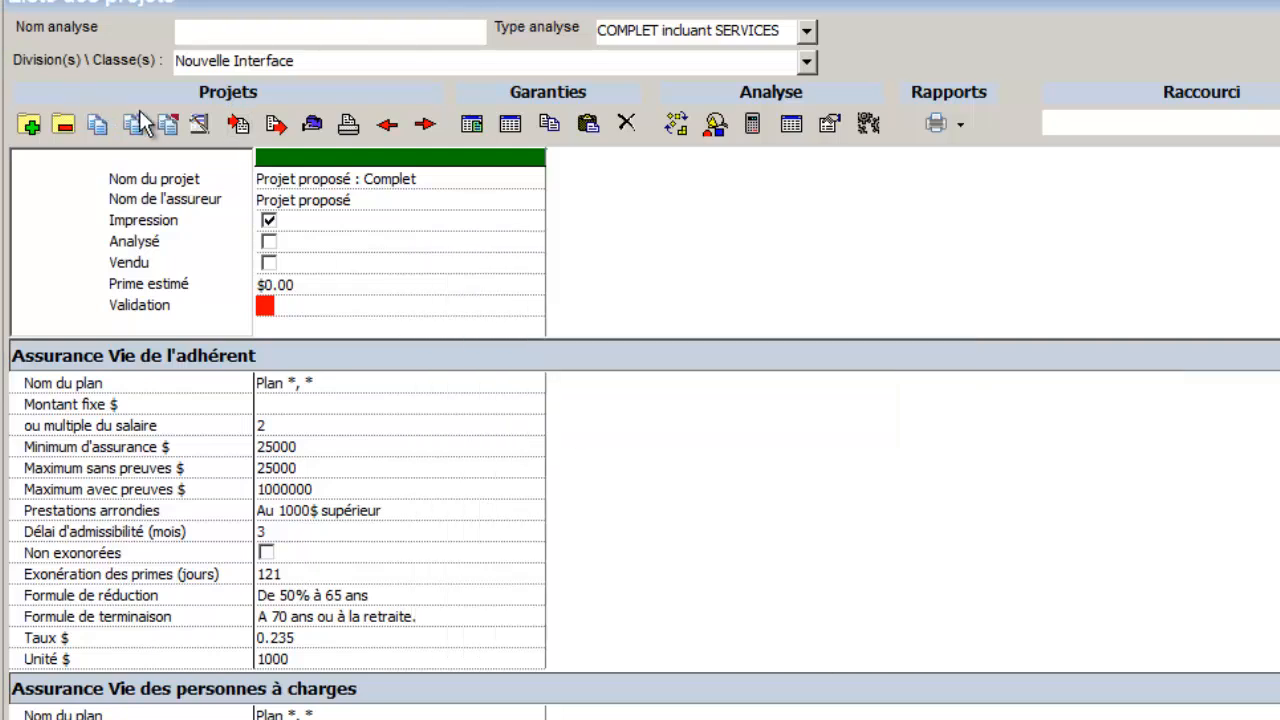
{"action": "left_click", "coordinate": [198, 125]}
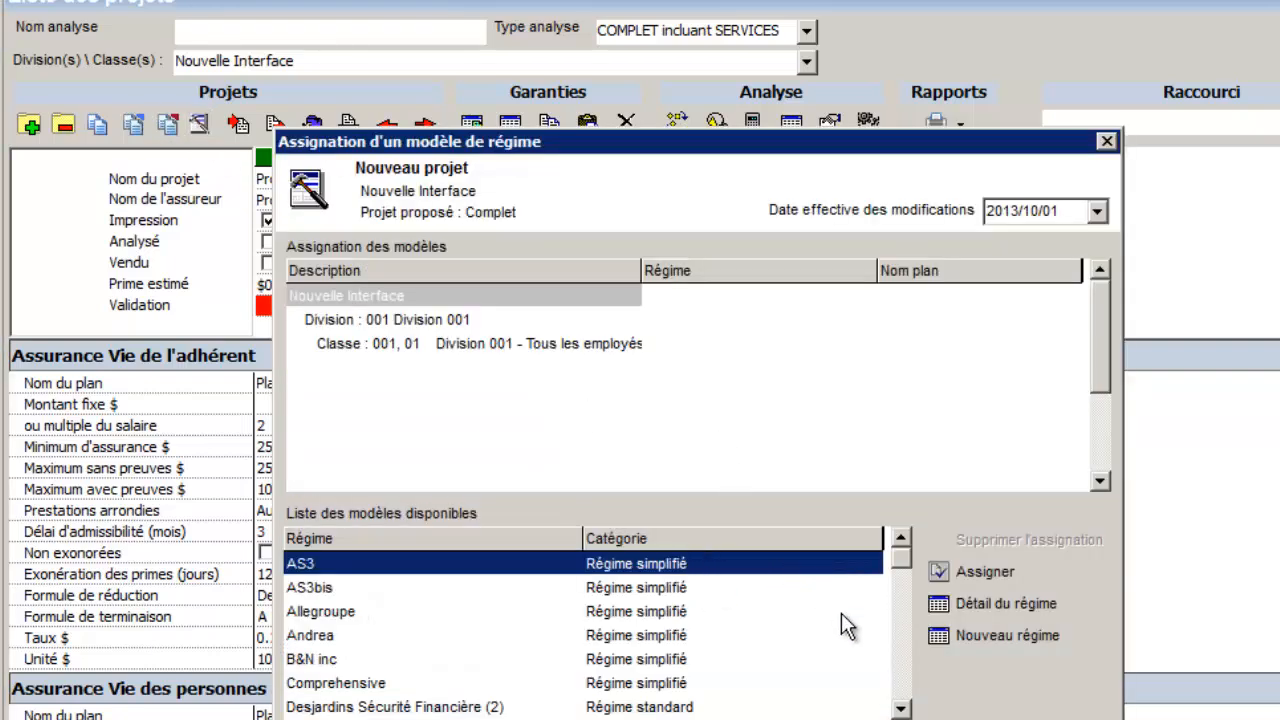
{"action": "scroll", "coordinate": [700, 660], "scroll_direction": "down", "scroll_amount": 3}
{"action": "left_click", "coordinate": [458, 621]}
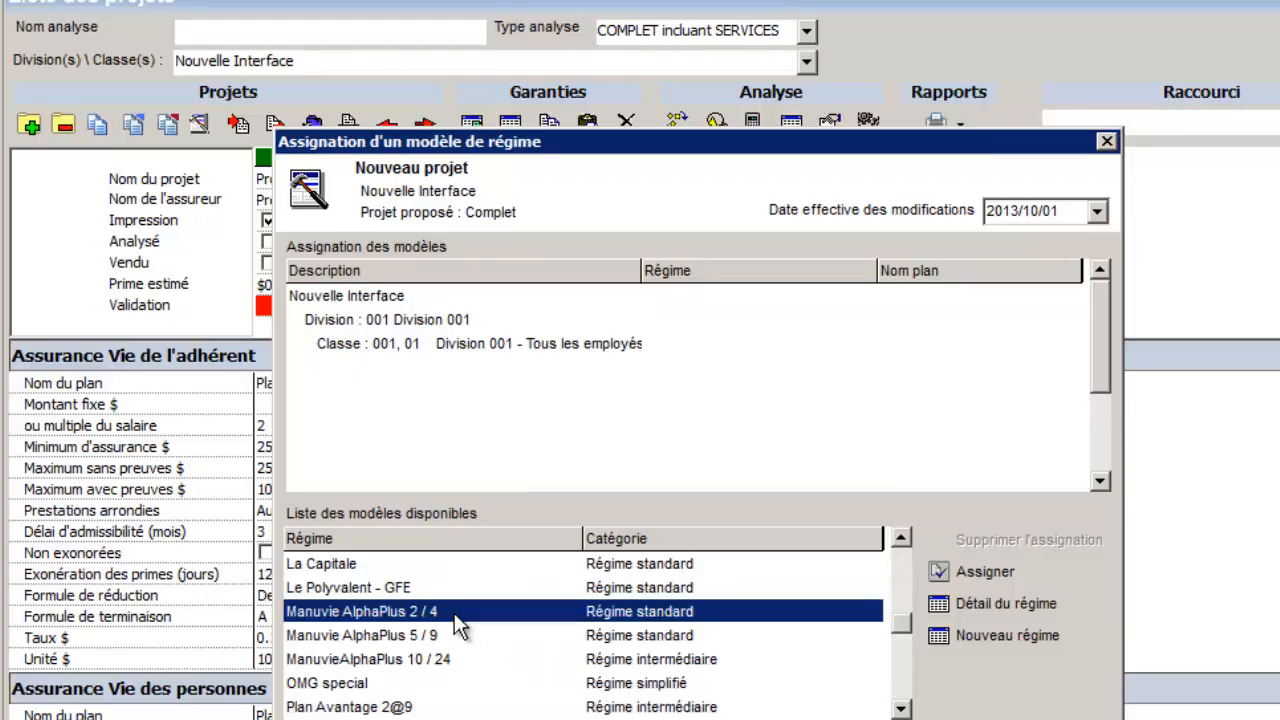
{"action": "left_click", "coordinate": [1006, 601]}
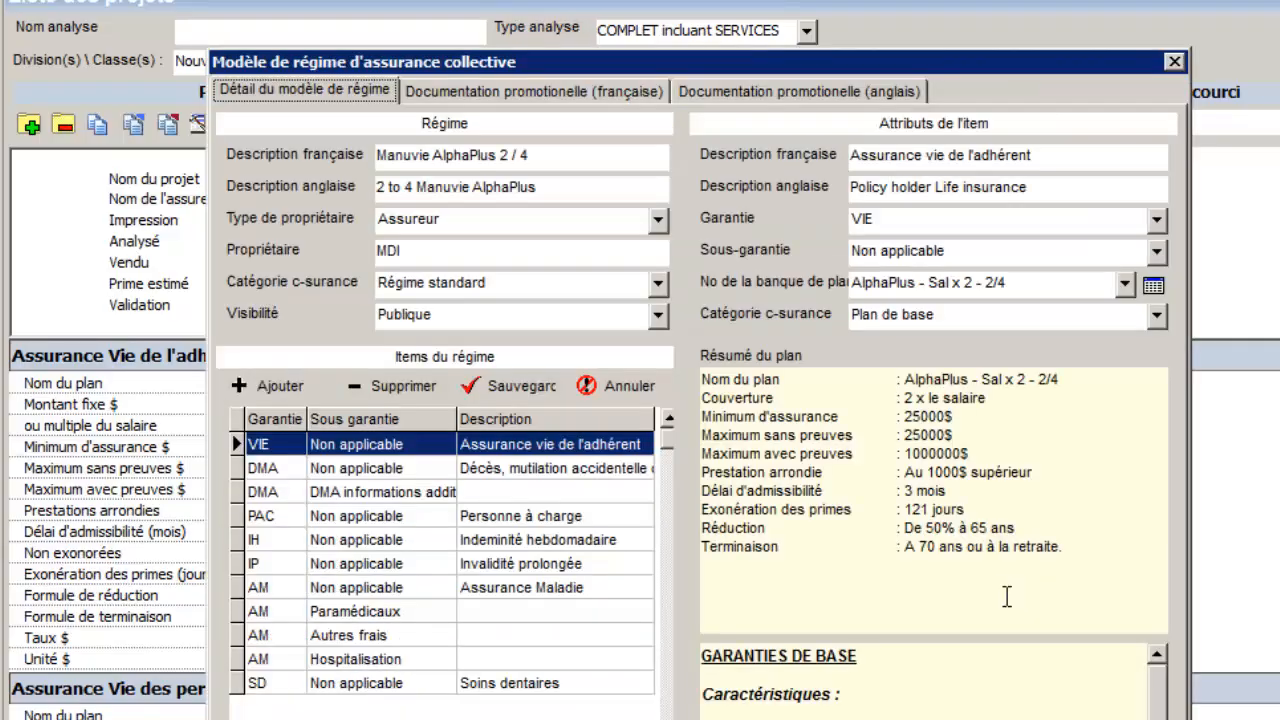
{"action": "left_click", "coordinate": [480, 517]}
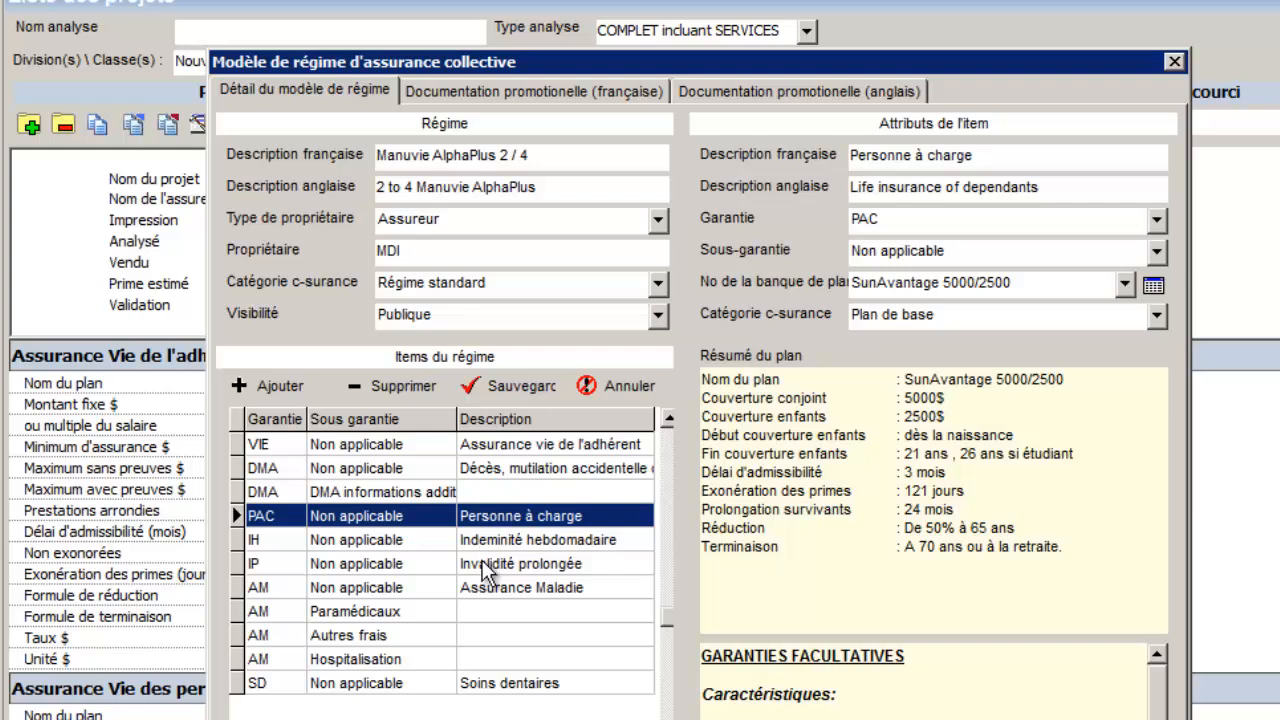
{"action": "left_click", "coordinate": [487, 566]}
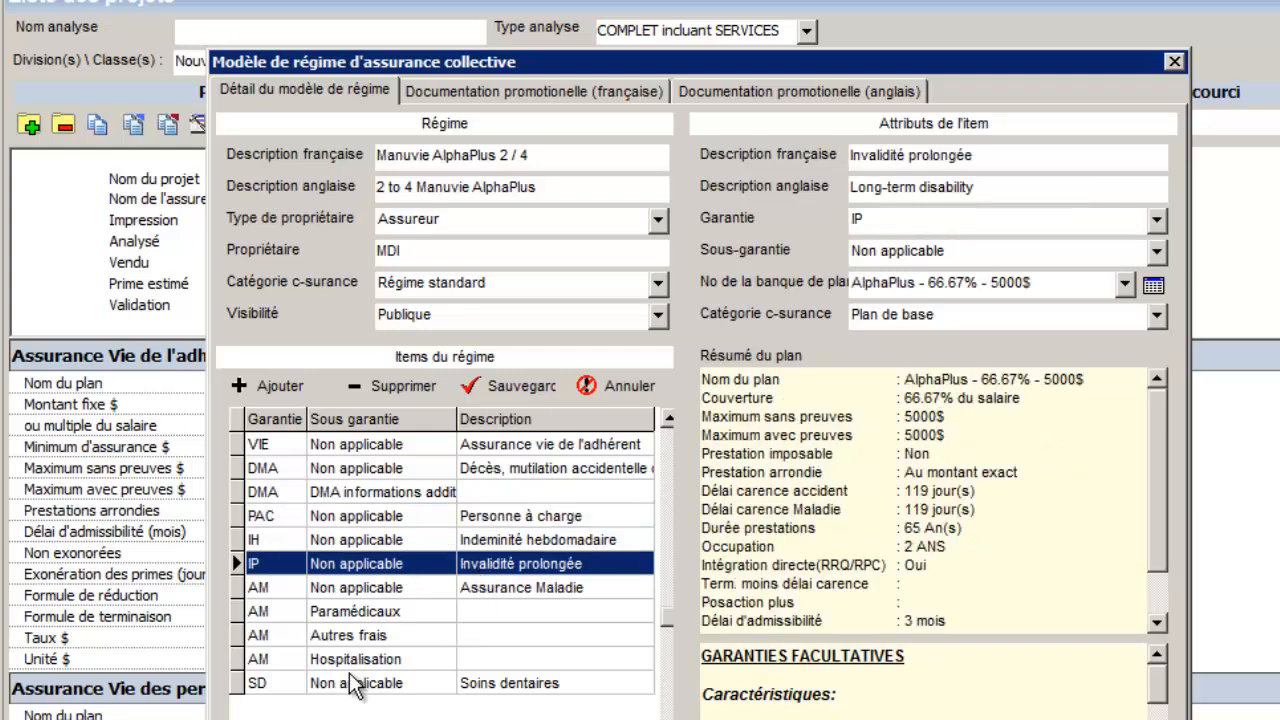
{"action": "left_click", "coordinate": [382, 614]}
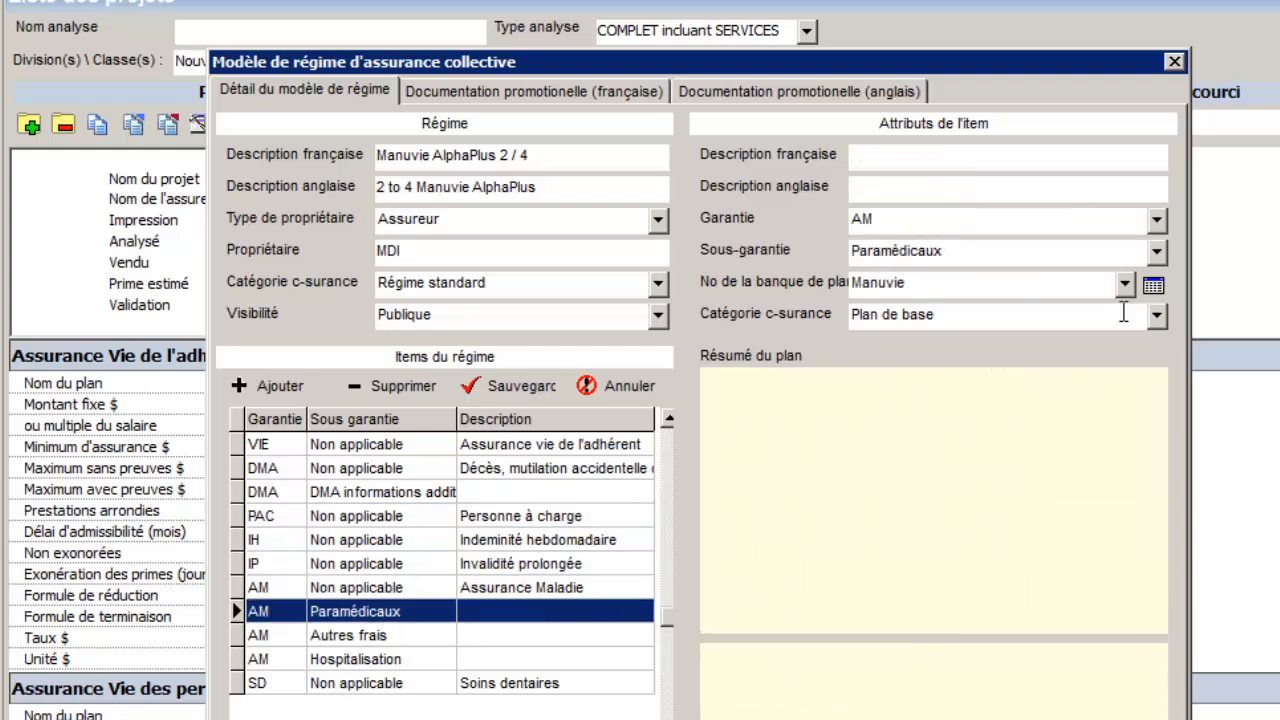
{"action": "left_click", "coordinate": [1153, 285]}
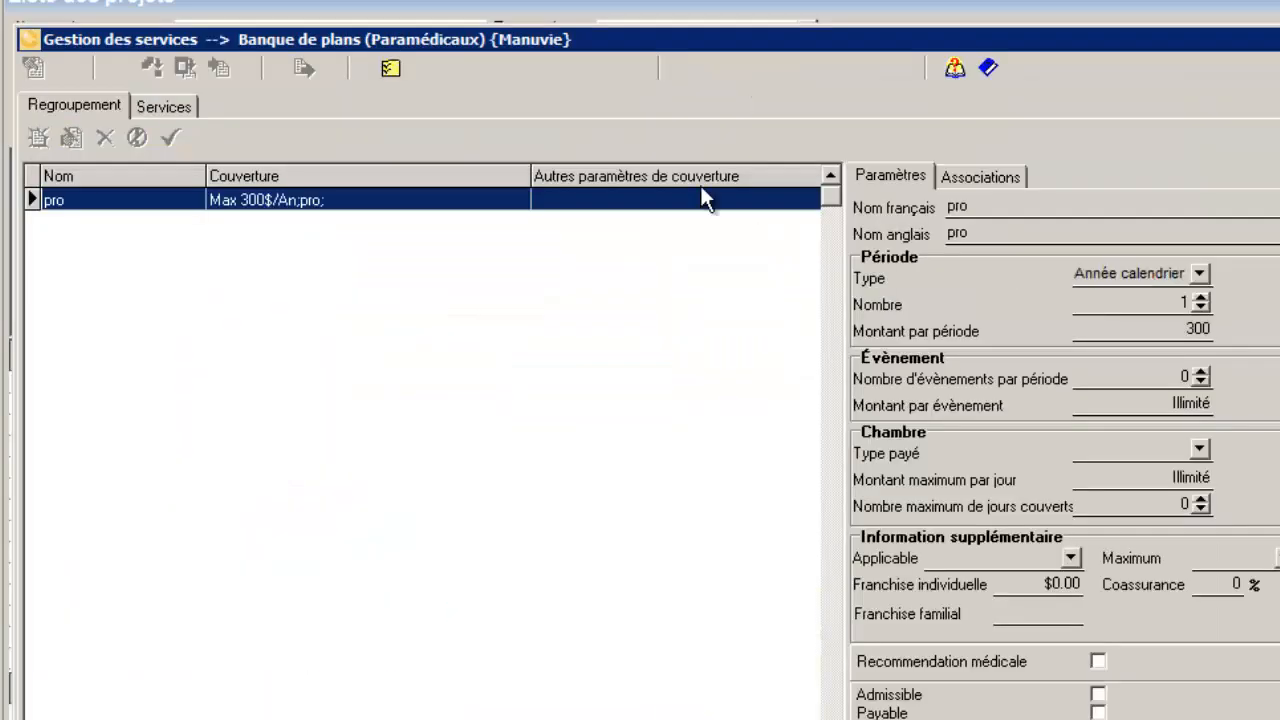
{"action": "left_click", "coordinate": [174, 106]}
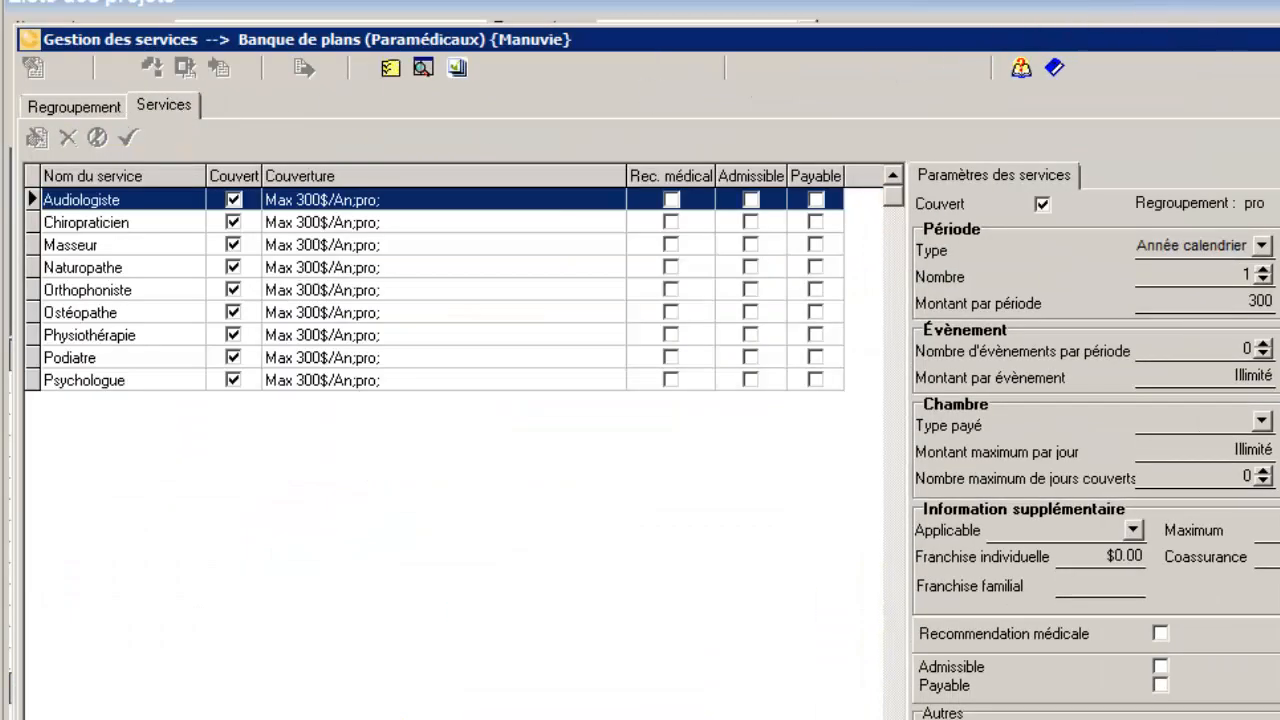
{"action": "left_click", "coordinate": [1279, 40]}
{"action": "left_click", "coordinate": [977, 718]}
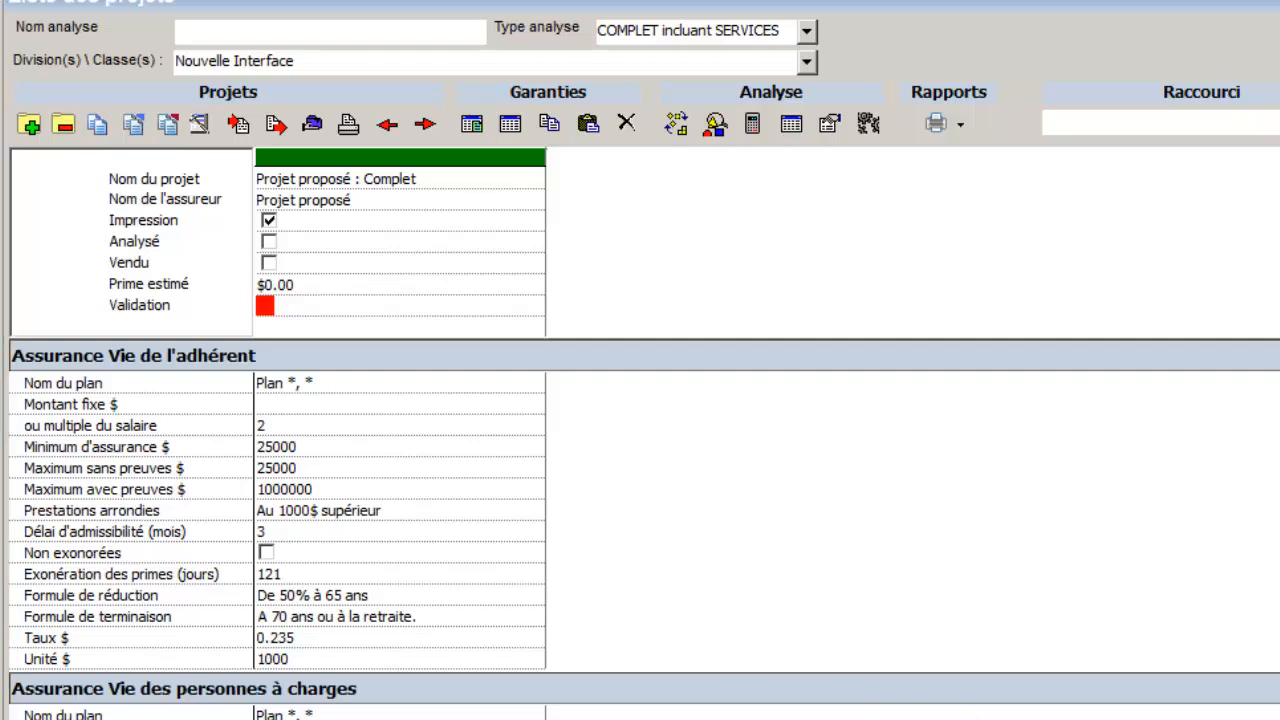
Select the 1000000 Maximum avec preuves value and edit the Assurance Vie de l'adhérent coverage
{"action": "scroll", "coordinate": [821, 634], "scroll_direction": "down", "scroll_amount": 9}
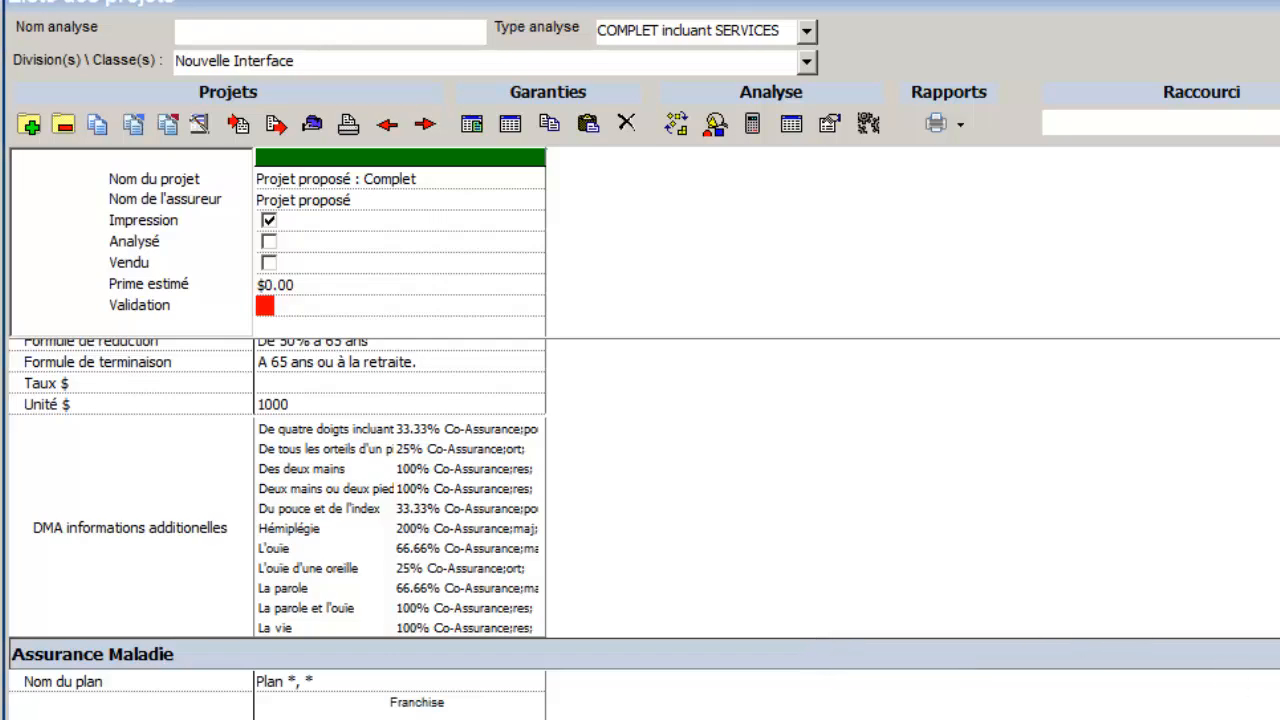
{"action": "scroll", "coordinate": [543, 640], "scroll_direction": "down", "scroll_amount": 5}
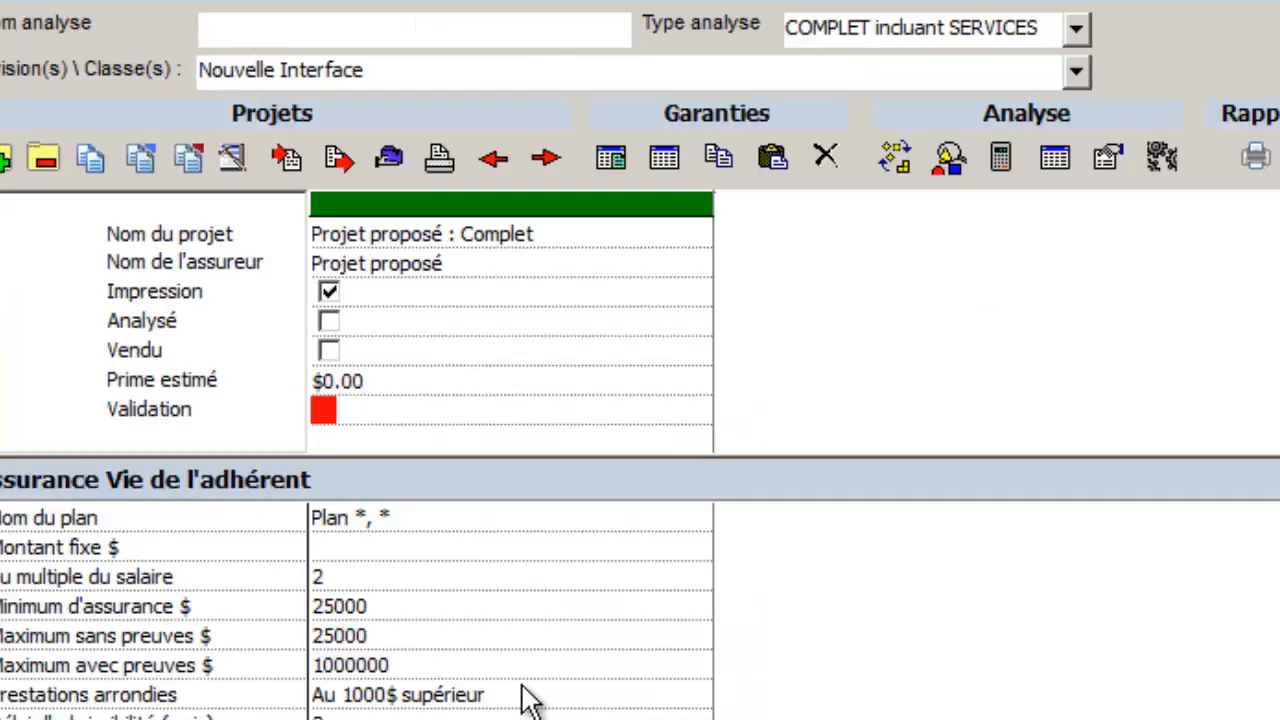
{"action": "left_click", "coordinate": [674, 561]}
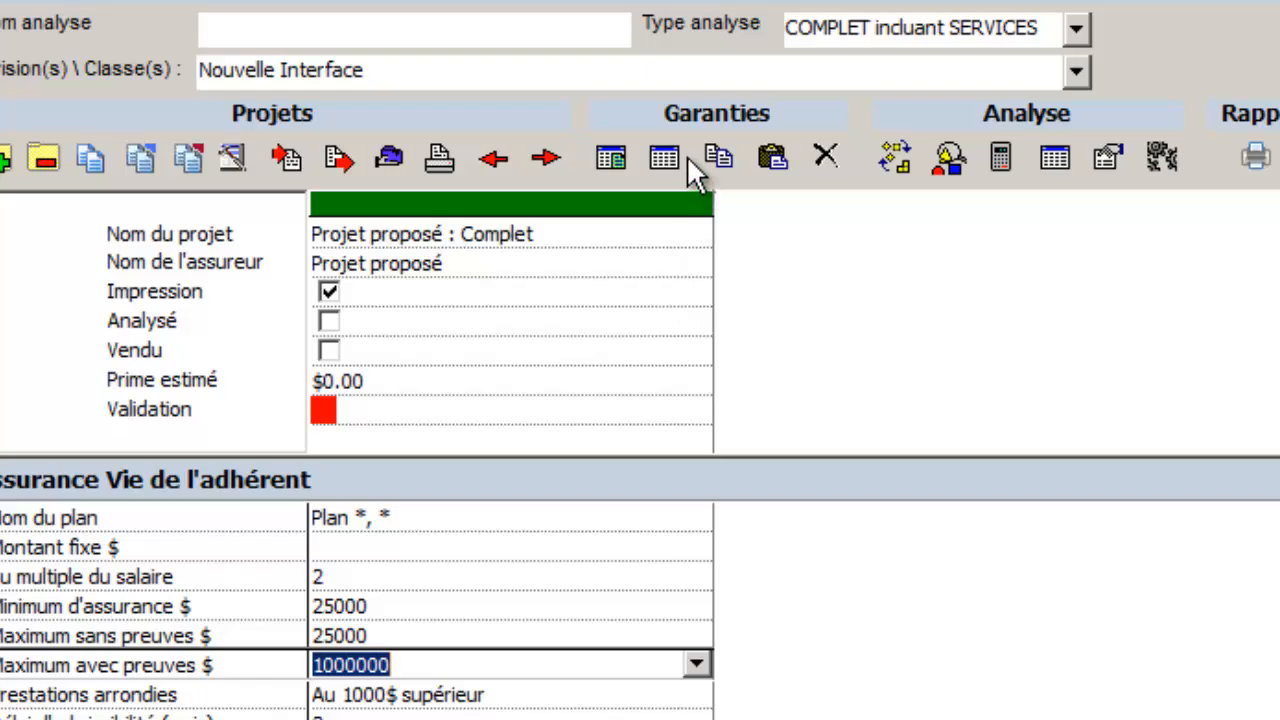
{"action": "left_click", "coordinate": [662, 157]}
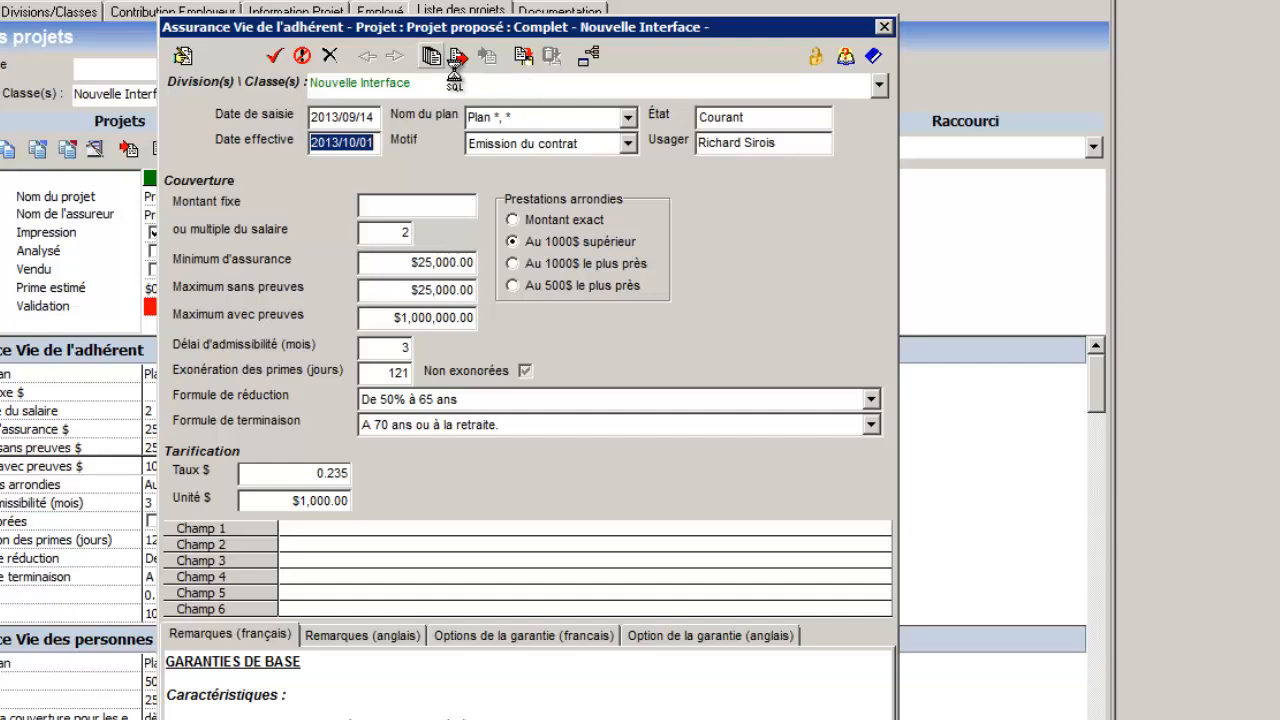
Browse the bank of member life insurance plans, then dismiss the list
{"action": "left_click", "coordinate": [431, 56]}
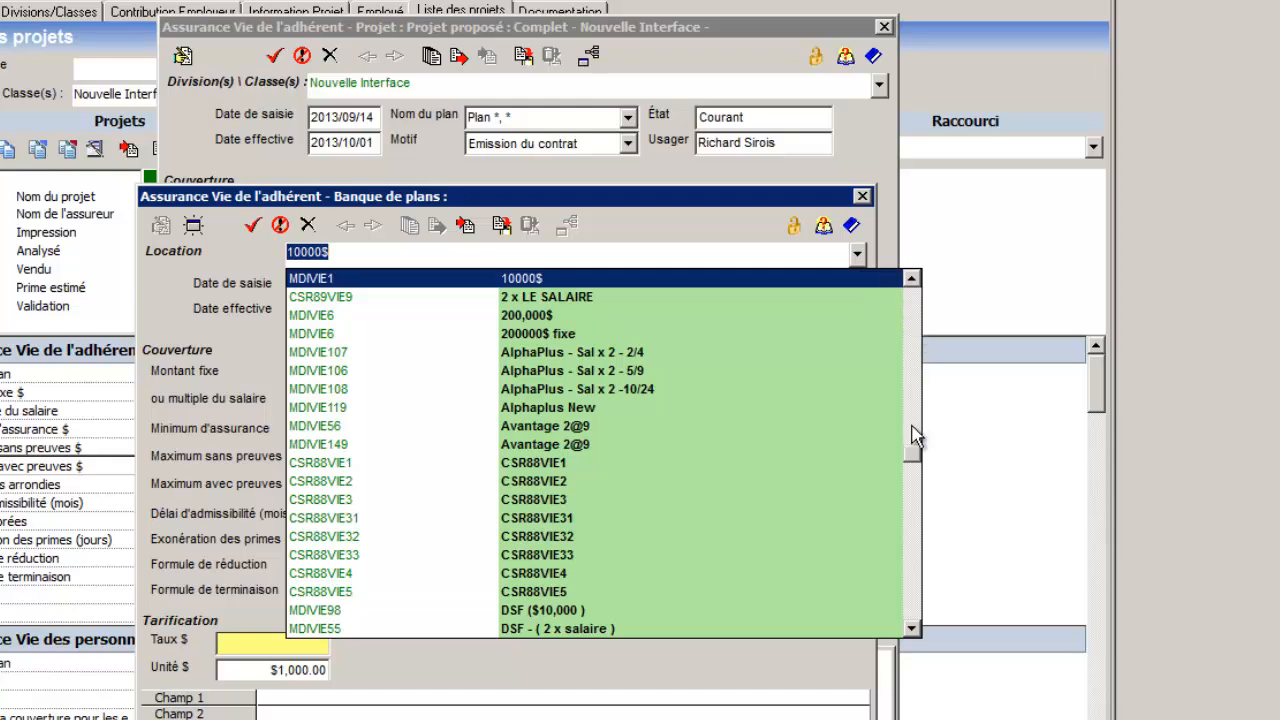
{"action": "left_click_drag", "start_coordinate": [914, 458], "coordinate": [920, 610]}
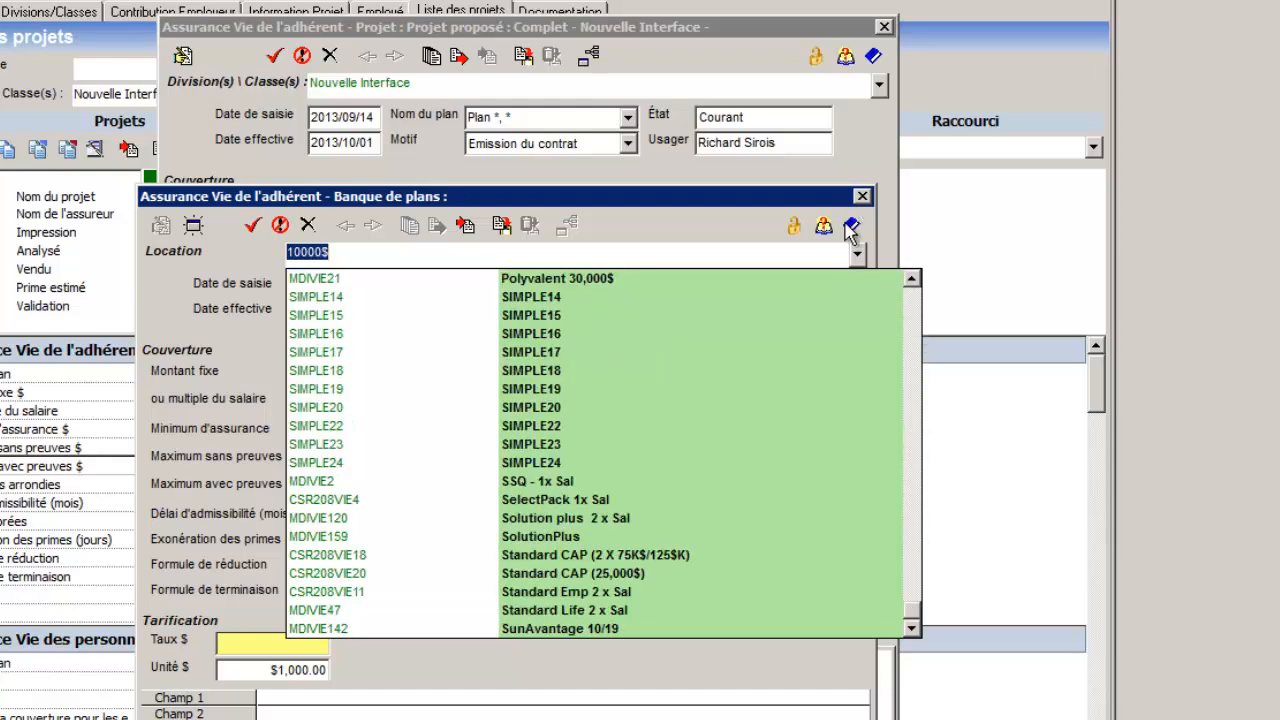
{"action": "left_click", "coordinate": [852, 228]}
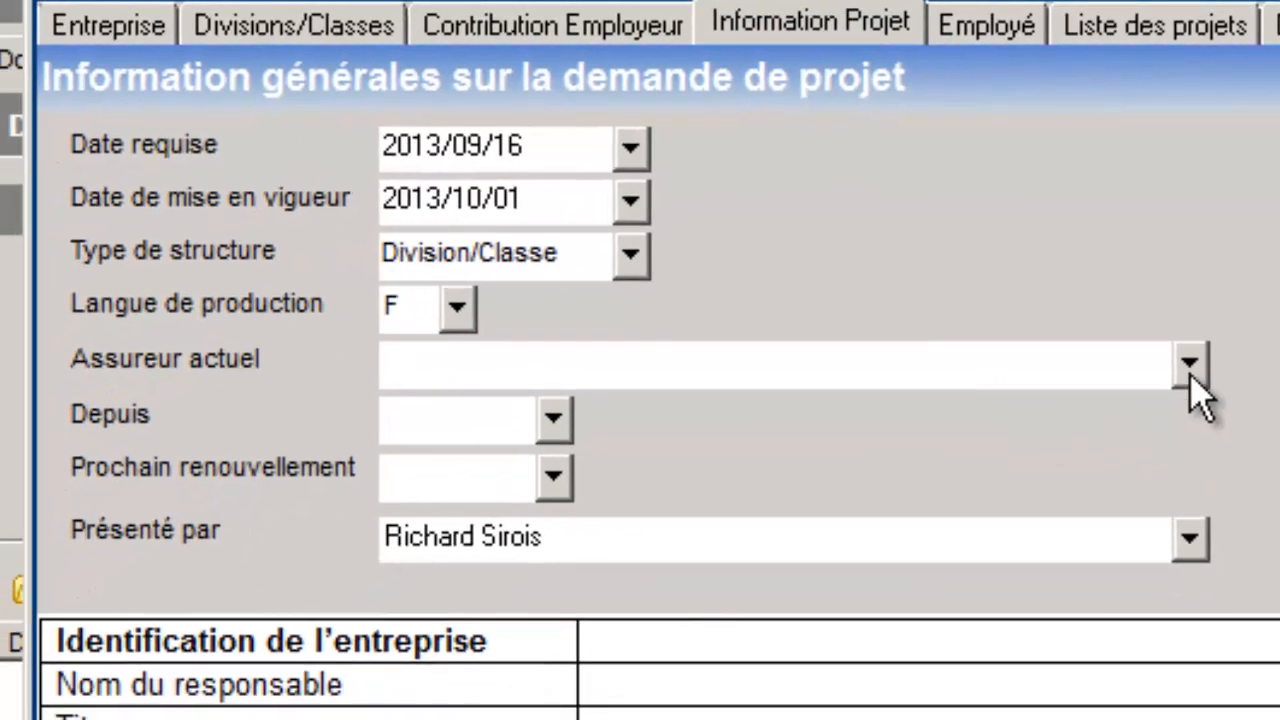
Choose Standard Life as the current insurer
{"action": "left_click", "coordinate": [1181, 396]}
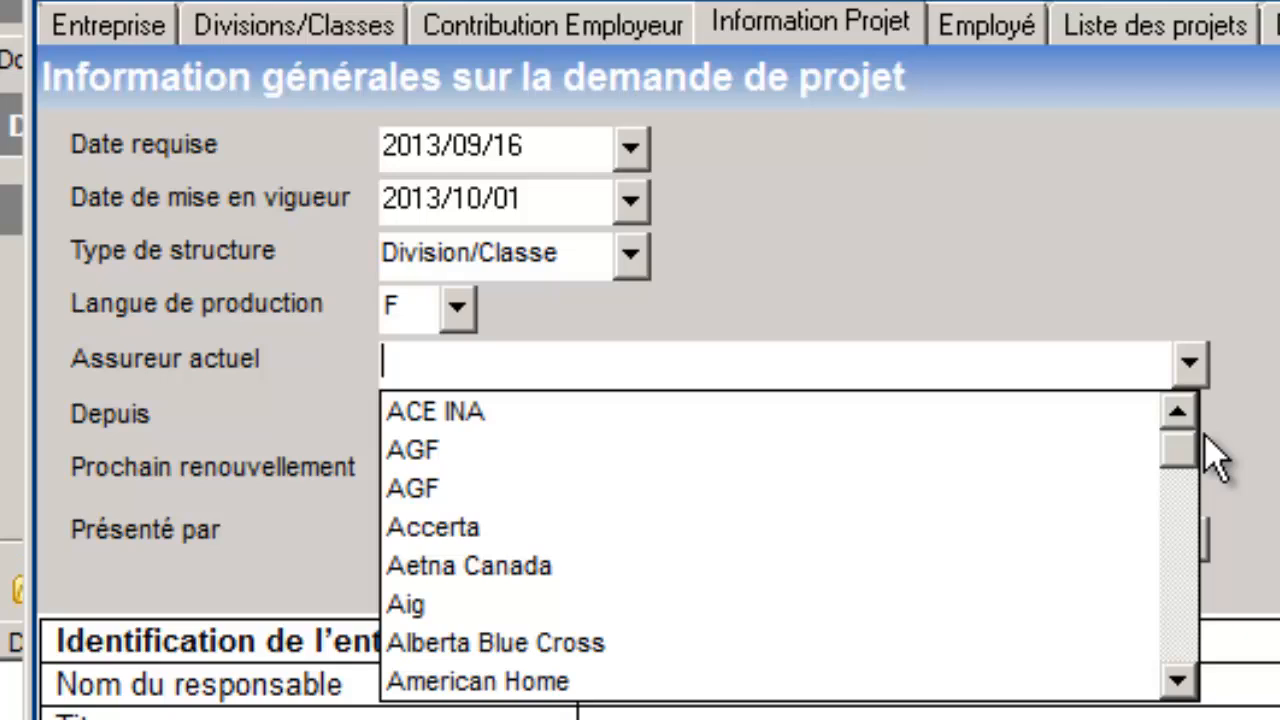
{"action": "type", "text": "Ind"}
{"action": "scroll", "coordinate": [461, 602], "scroll_direction": "down", "scroll_amount": 5}
{"action": "left_click", "coordinate": [461, 602]}
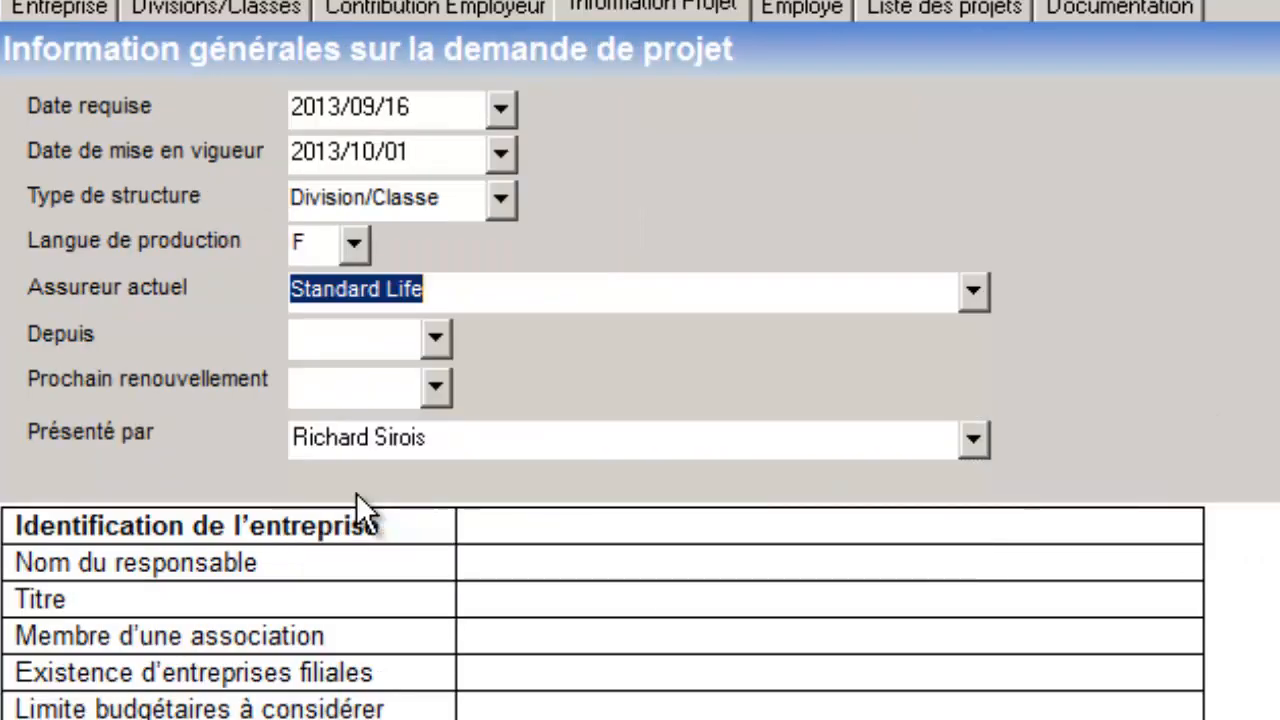
Change the Depuis date's year to 1999
{"action": "left_click", "coordinate": [436, 337]}
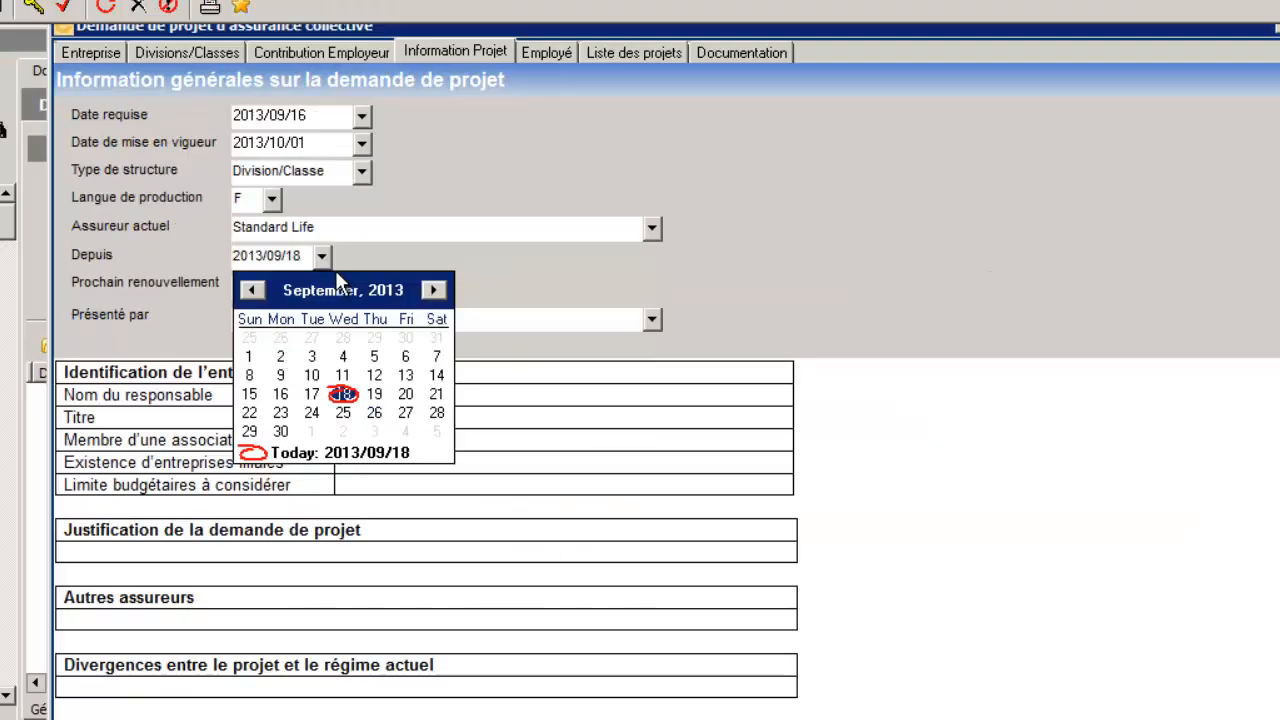
{"action": "left_click", "coordinate": [254, 250]}
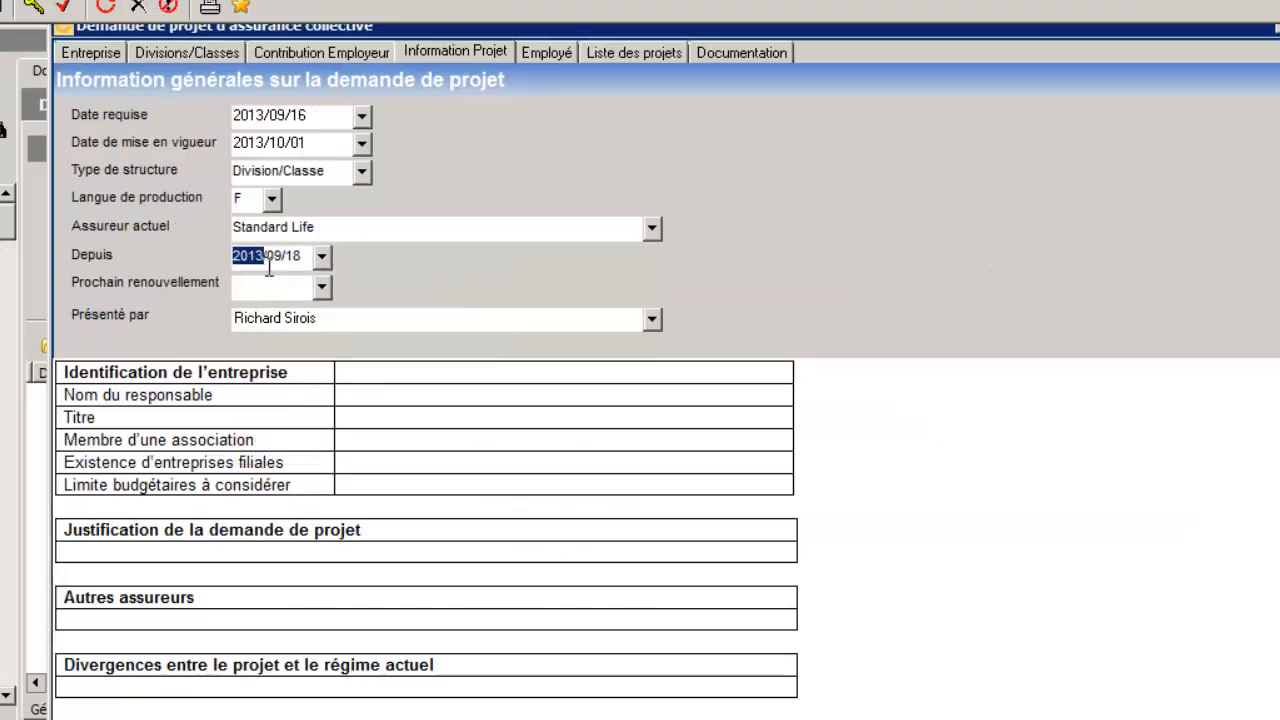
{"action": "type", "text": "99"}
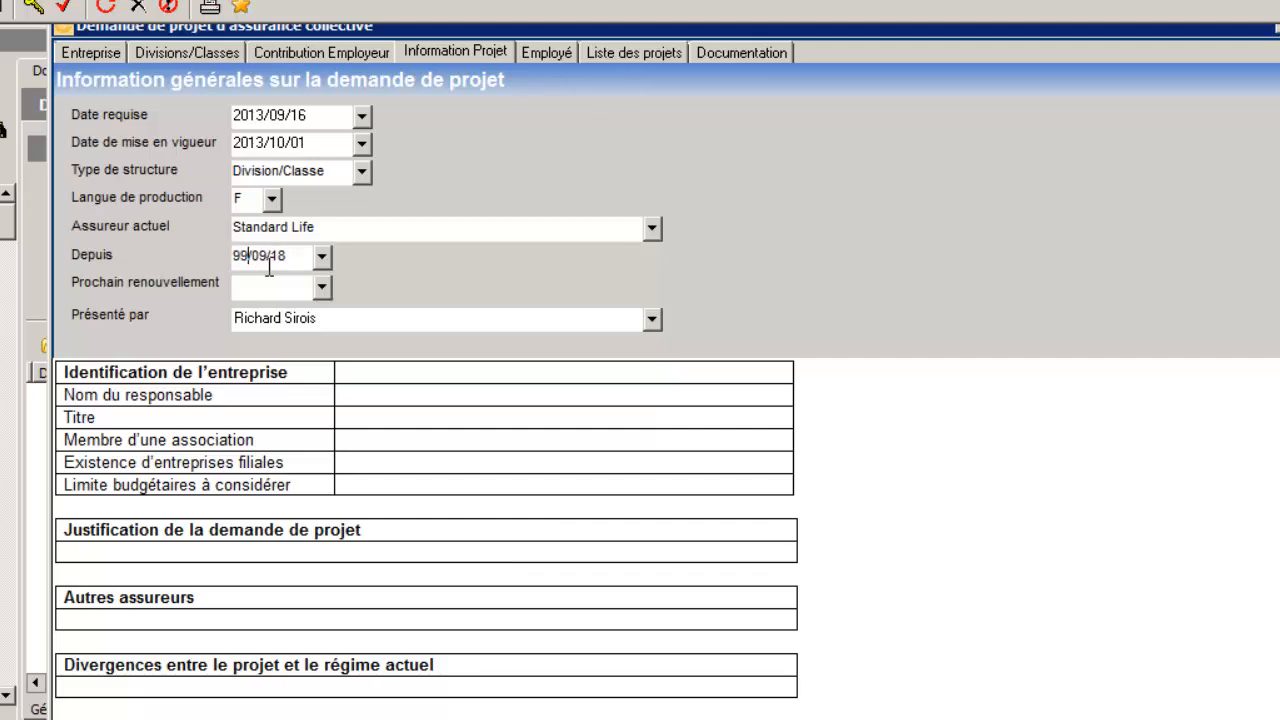
Set the next renewal date to 2013/10/01
{"action": "left_click", "coordinate": [322, 288]}
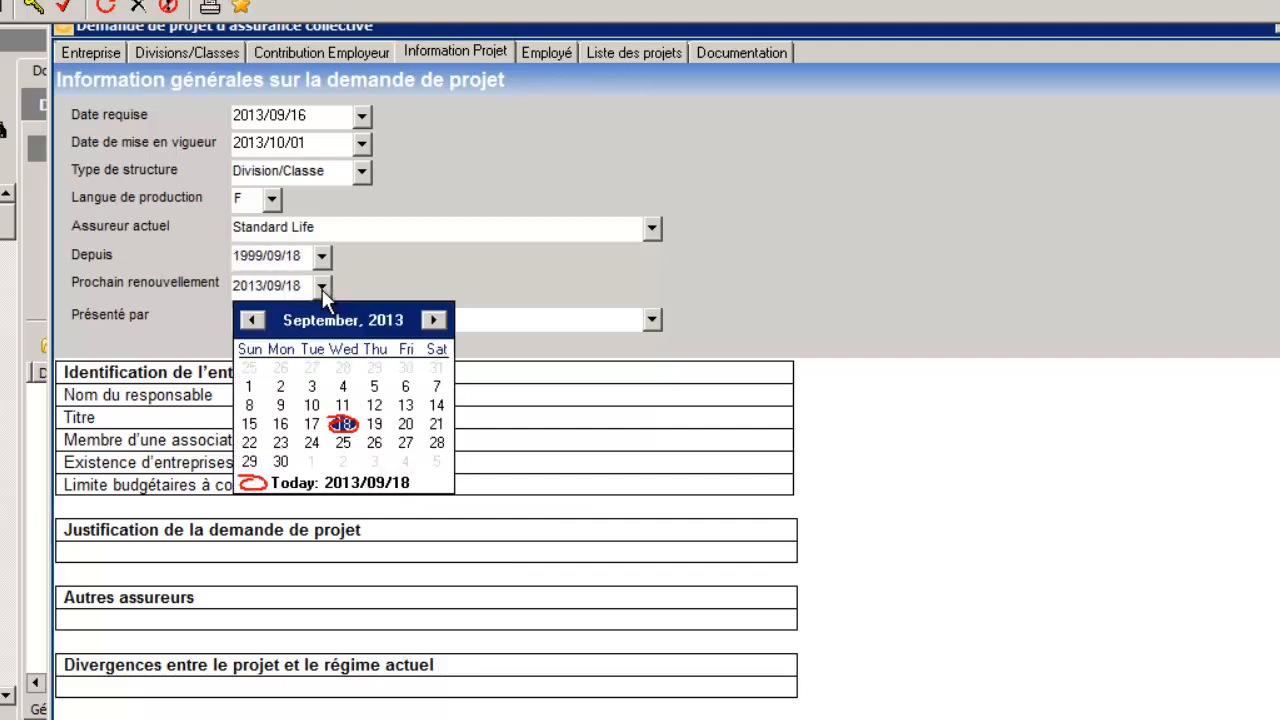
{"action": "left_click", "coordinate": [310, 461]}
{"action": "left_click", "coordinate": [358, 395]}
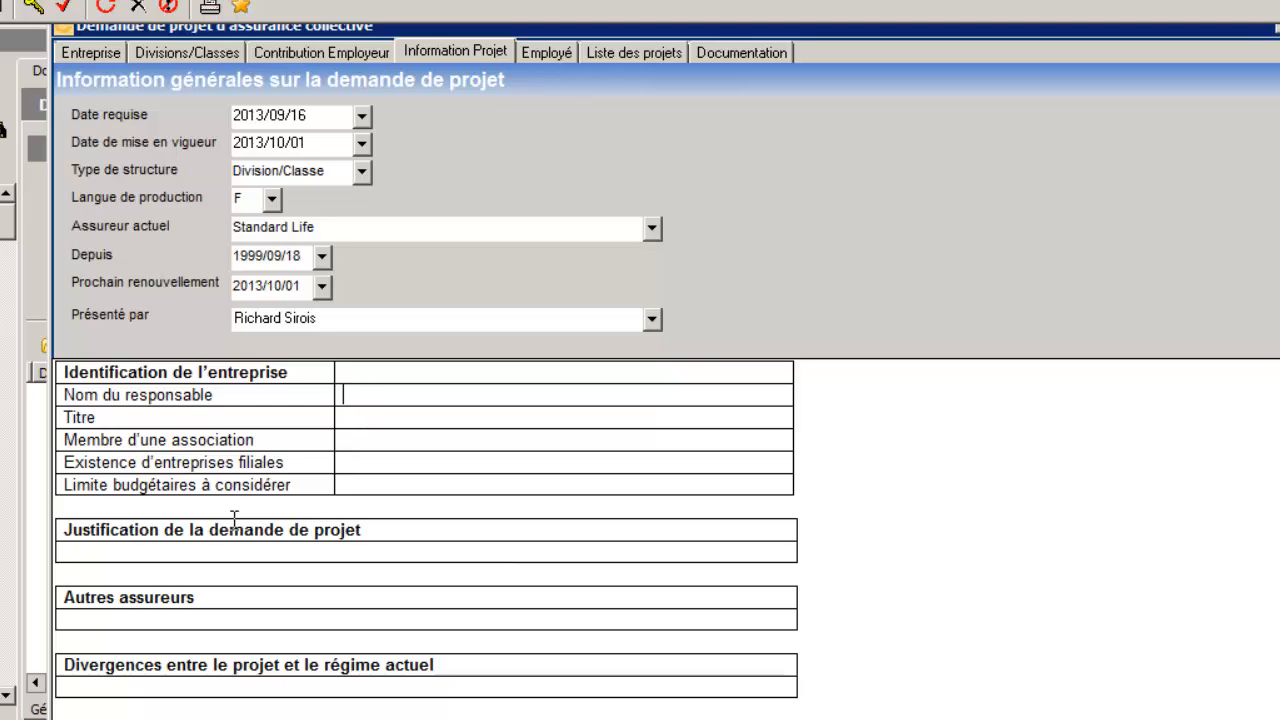
{"action": "scroll", "coordinate": [239, 570], "scroll_direction": "down", "scroll_amount": 8}
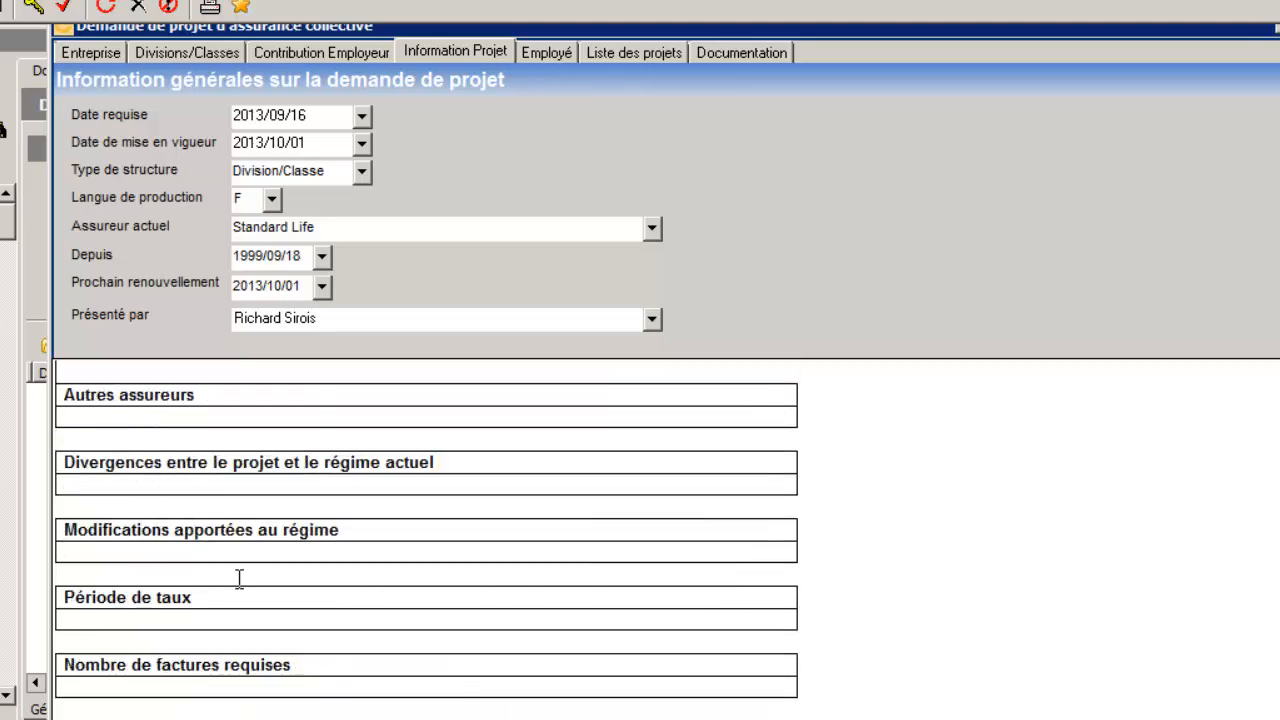
{"action": "scroll", "coordinate": [243, 588], "scroll_direction": "up", "scroll_amount": 10}
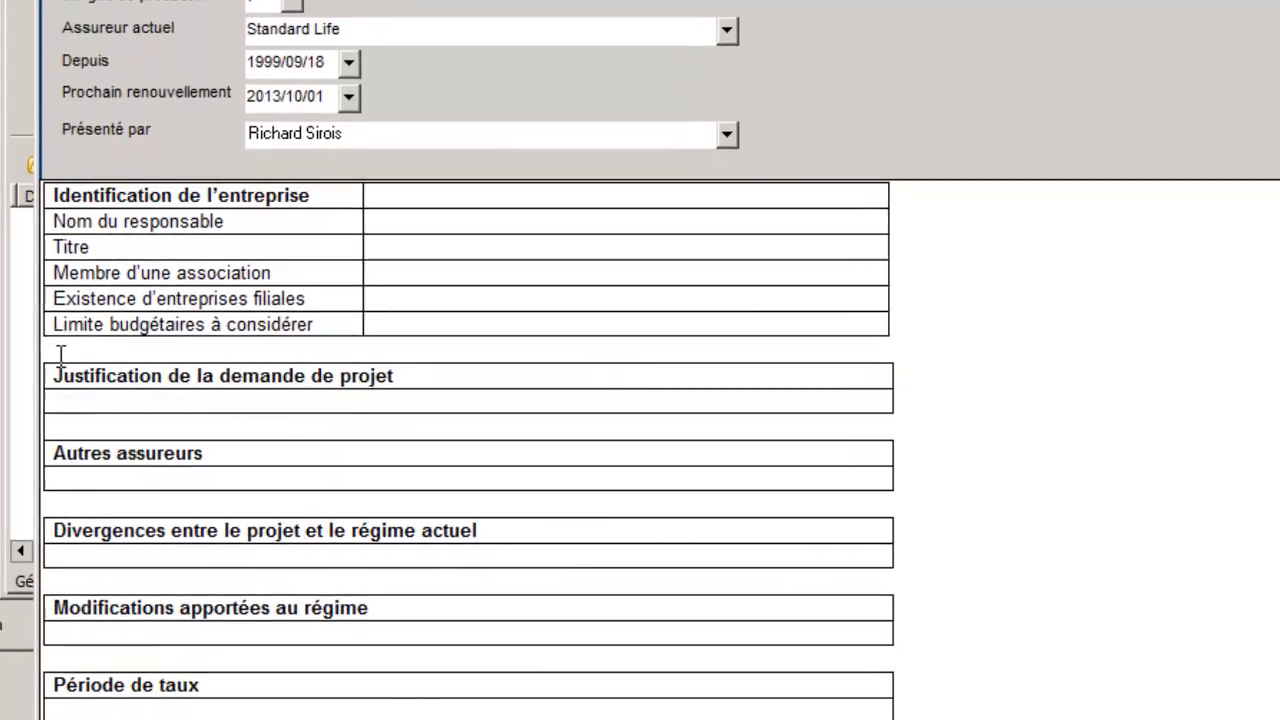
Replace the Justification-to-Période de taux sections with the 'Informations pour cahier de charge' template
{"action": "left_click_drag", "start_coordinate": [60, 355], "coordinate": [55, 705]}
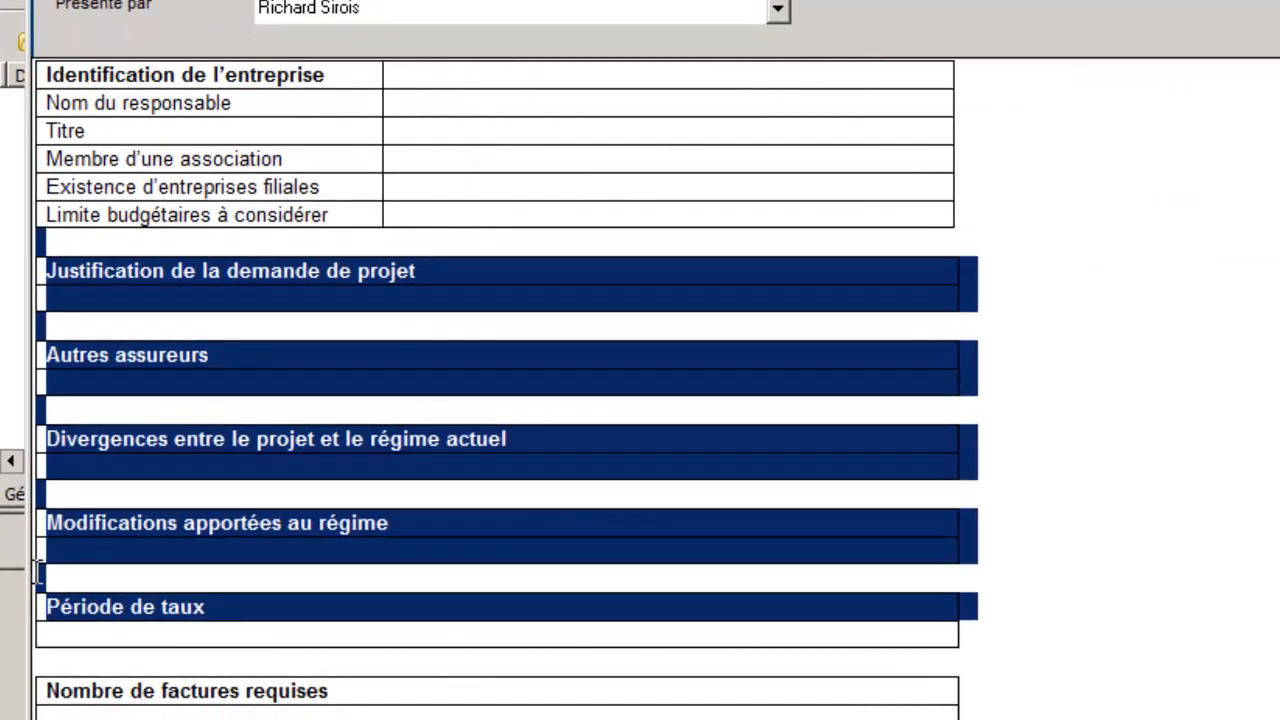
{"action": "key", "text": "Delete"}
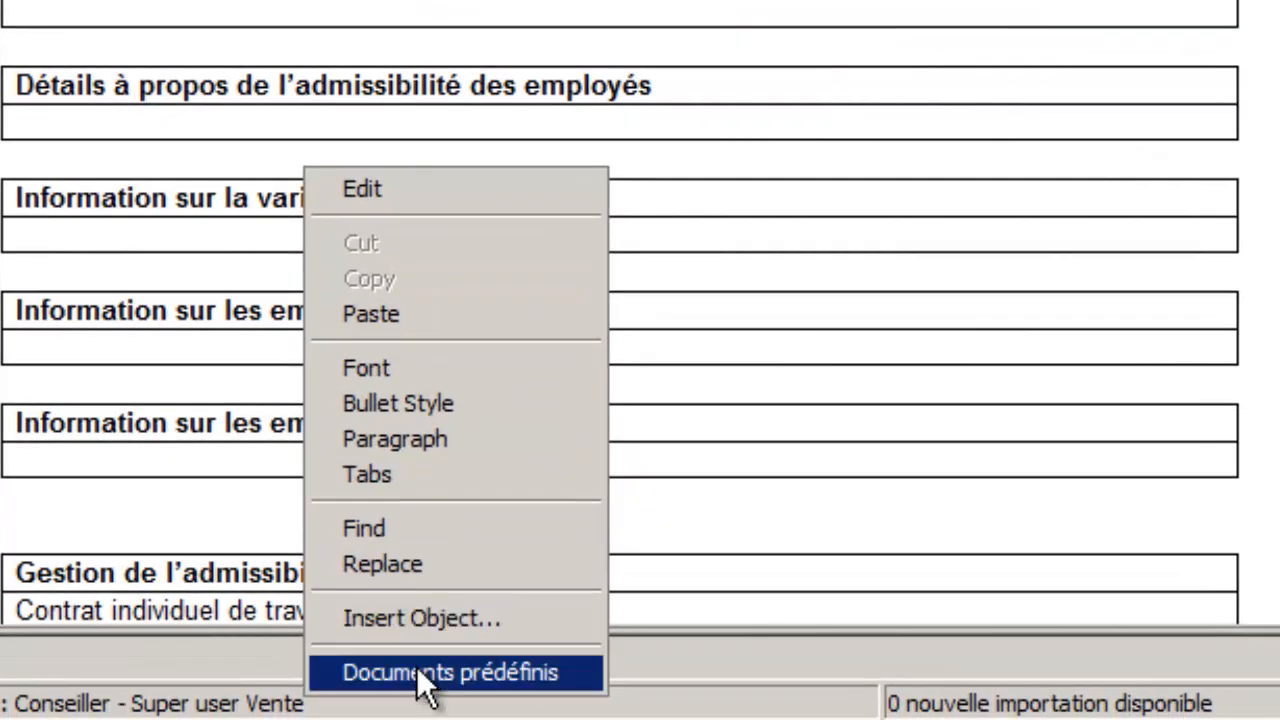
{"action": "left_click", "coordinate": [430, 712]}
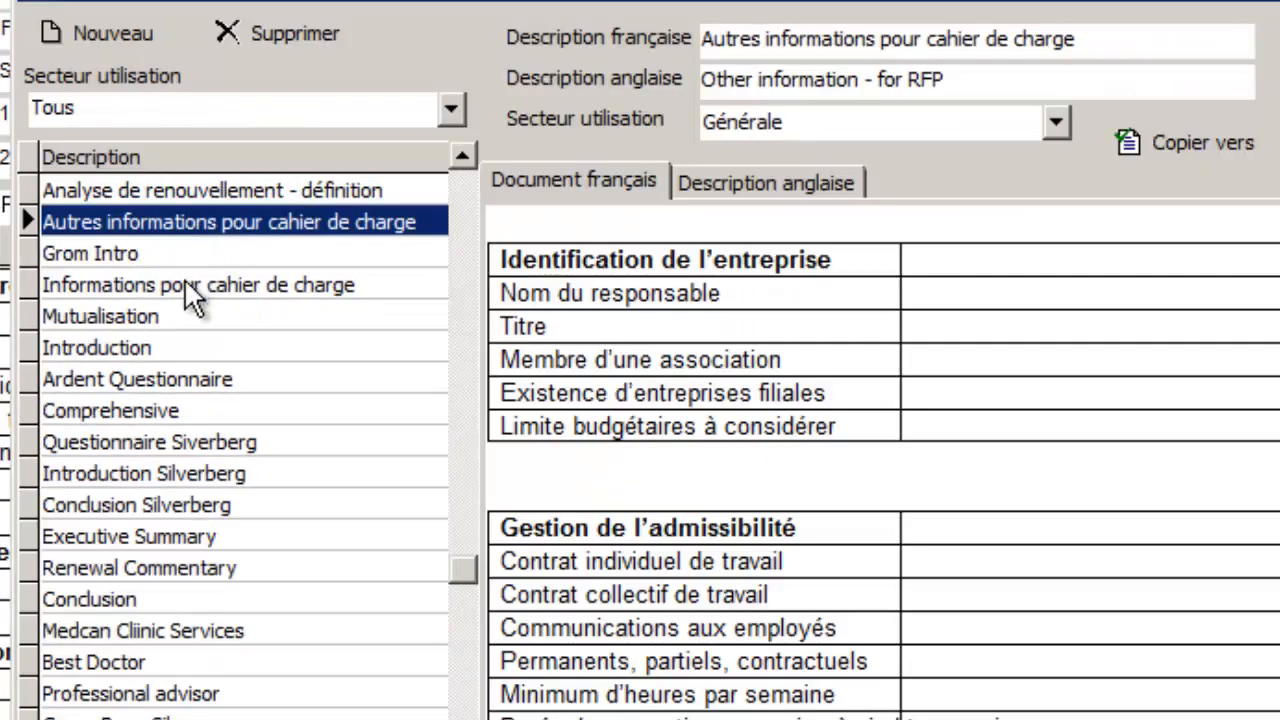
{"action": "left_click", "coordinate": [184, 282]}
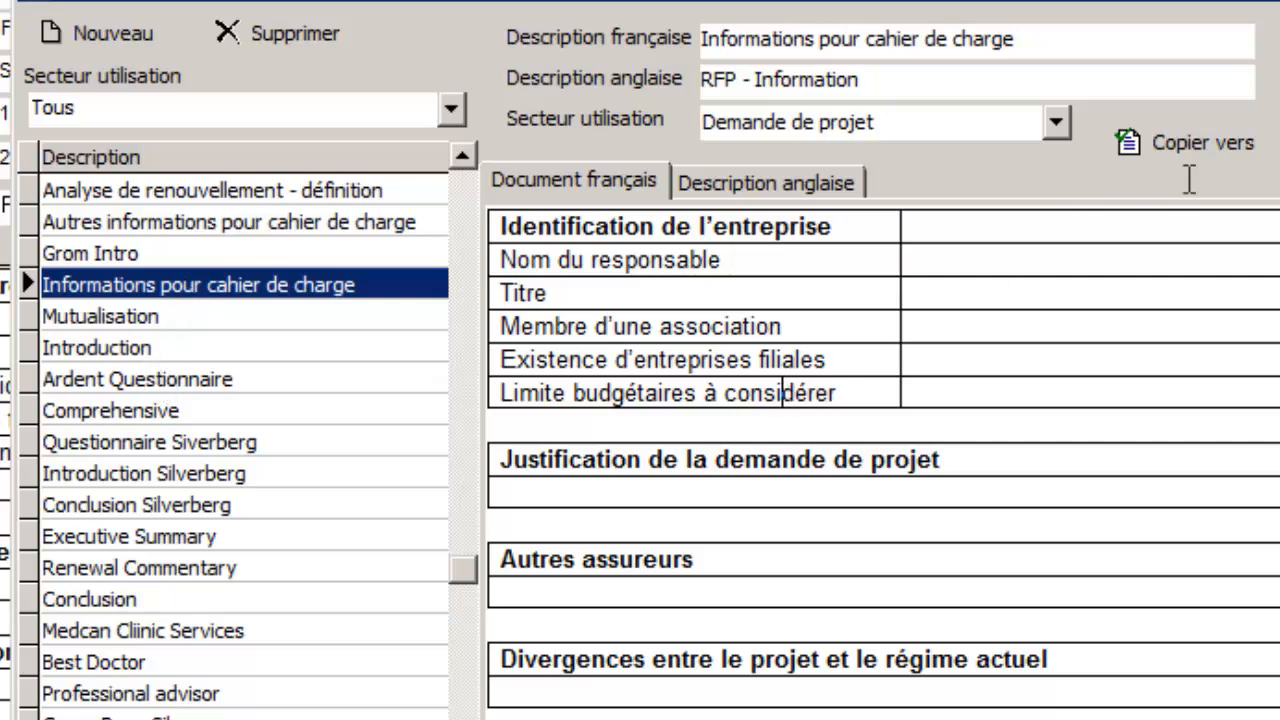
{"action": "left_click", "coordinate": [1165, 139]}
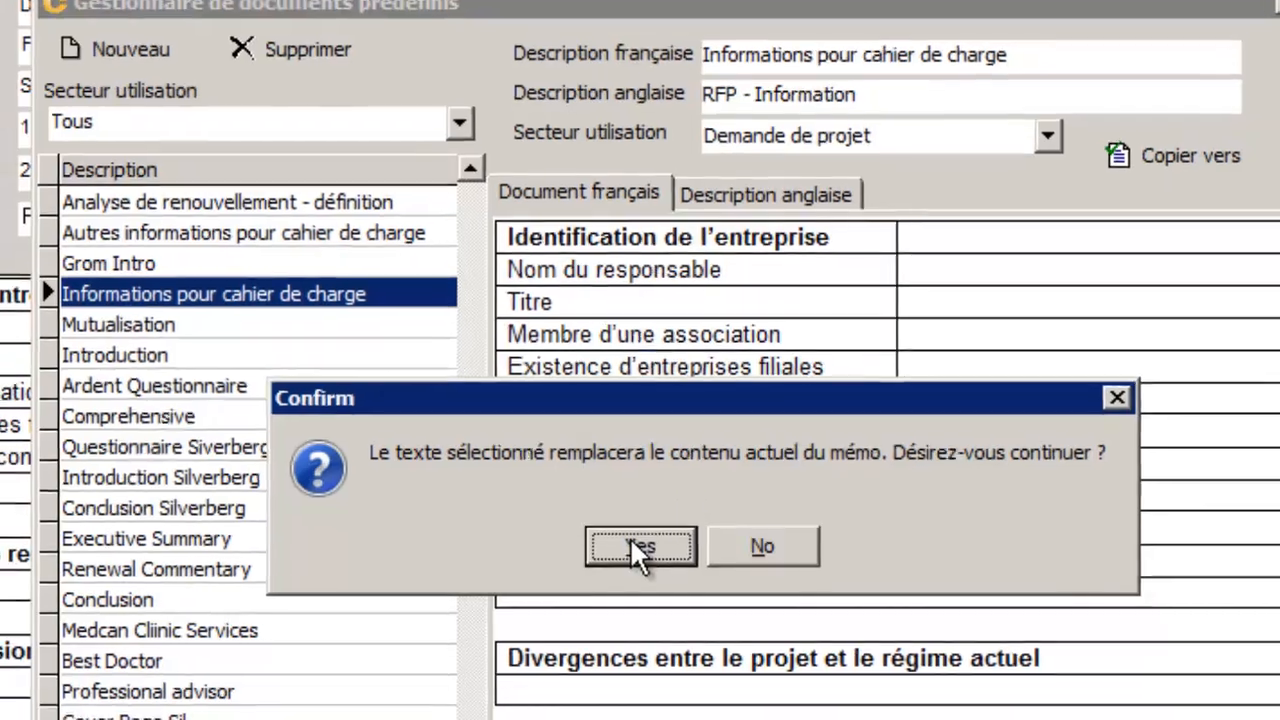
{"action": "left_click", "coordinate": [637, 544]}
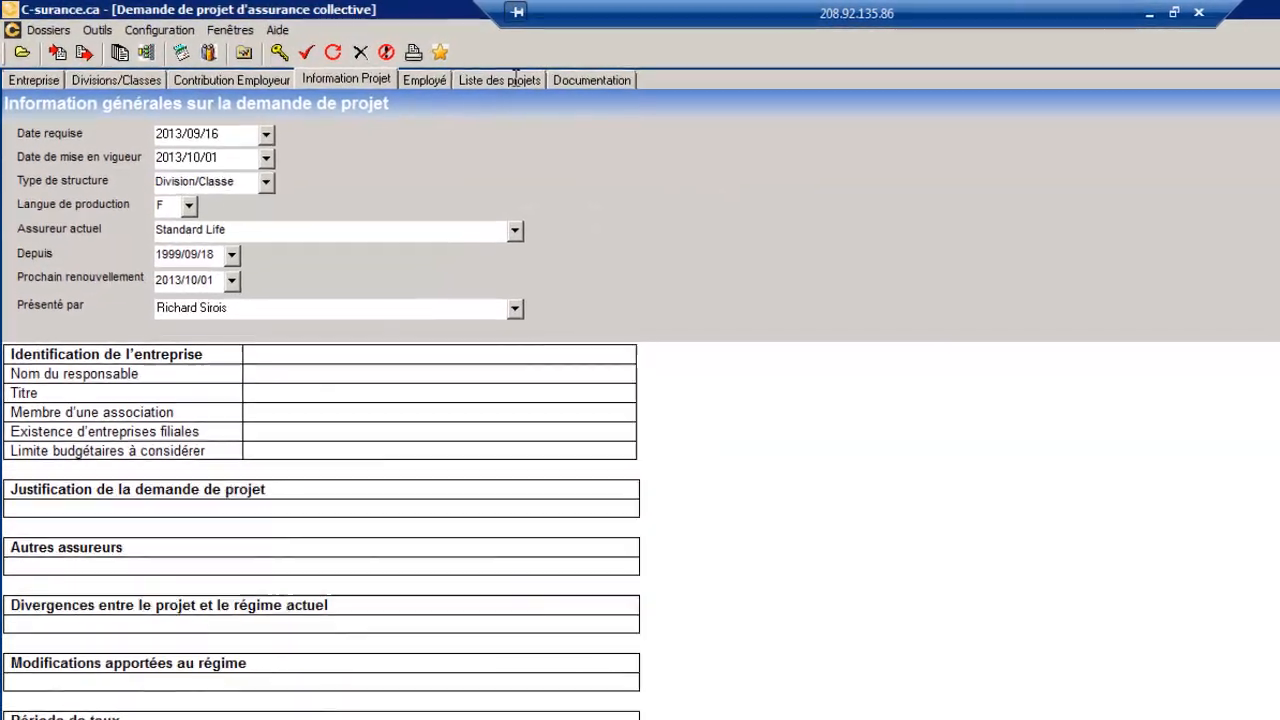
Return to the project list, check the analysis type, and list the available reports
{"action": "left_click", "coordinate": [539, 84]}
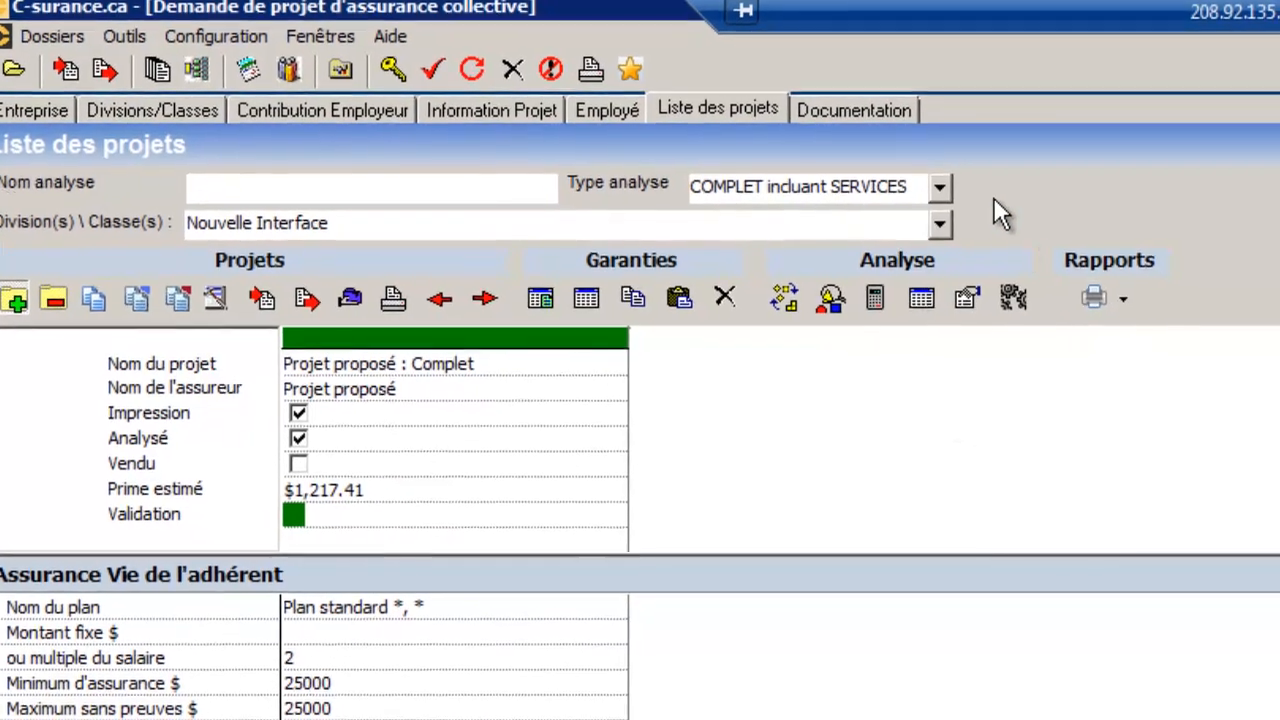
{"action": "left_click", "coordinate": [927, 181]}
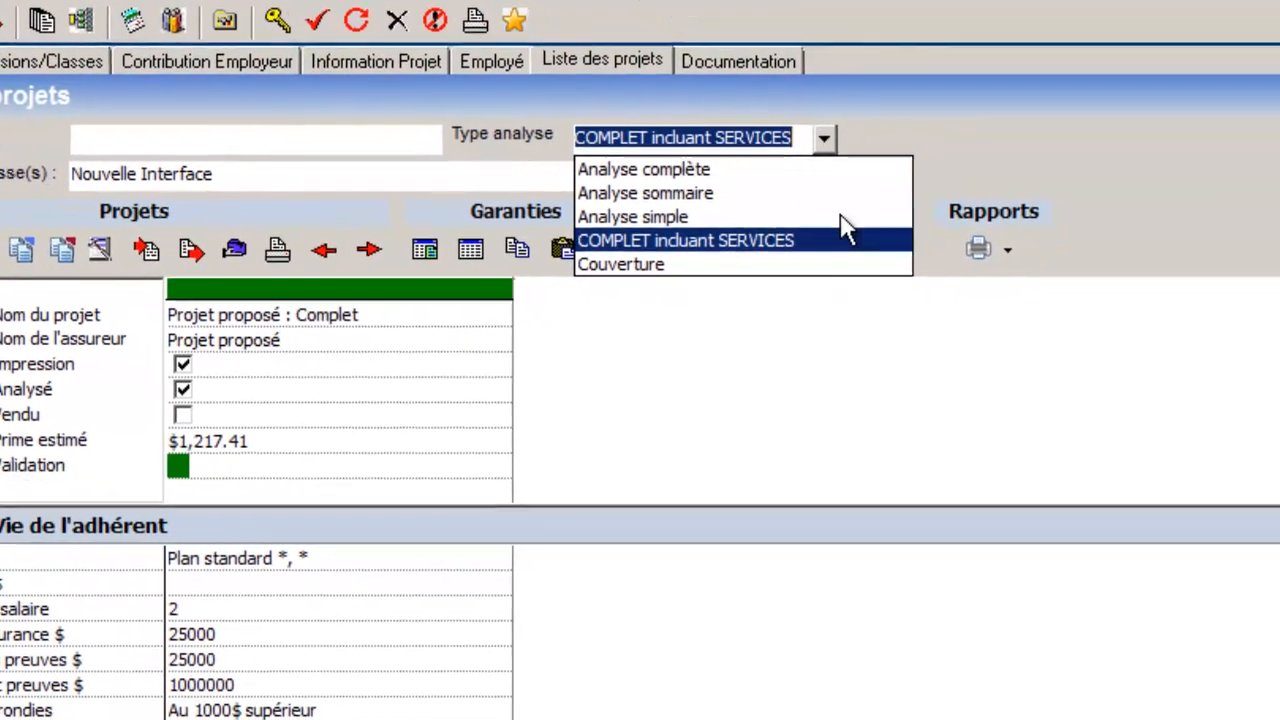
{"action": "left_click", "coordinate": [994, 242]}
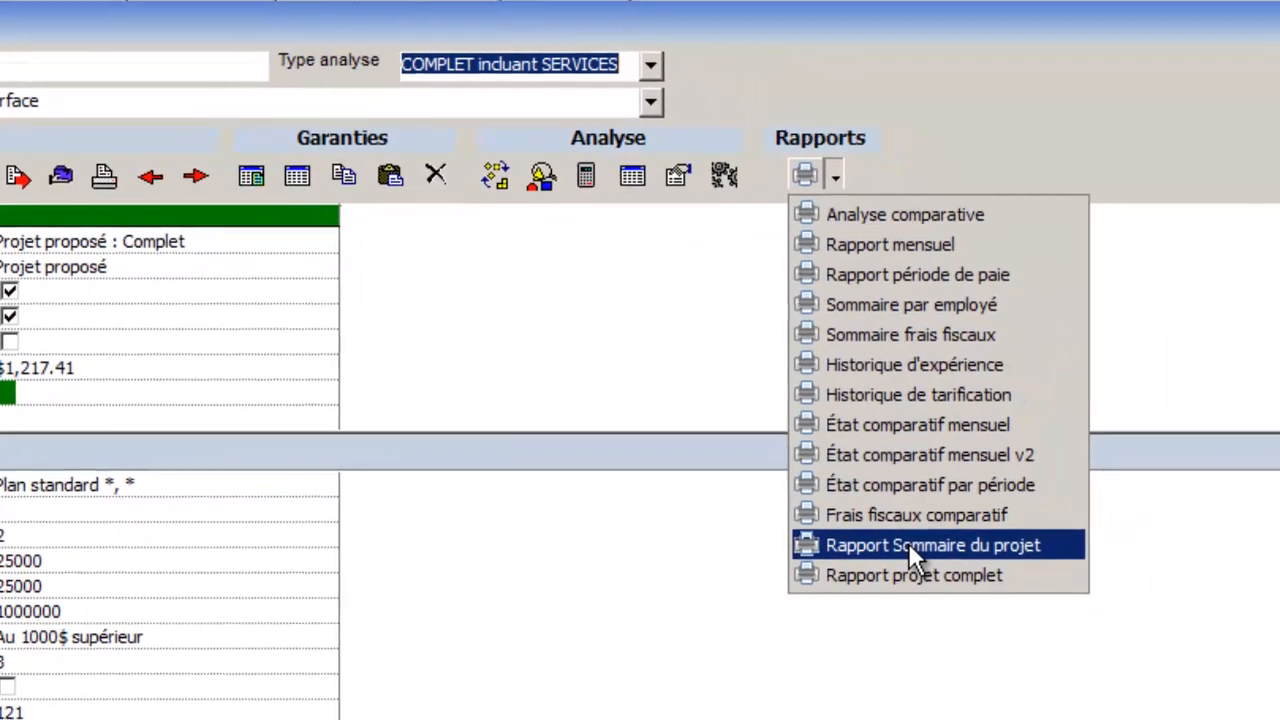
{"action": "left_click", "coordinate": [893, 538]}
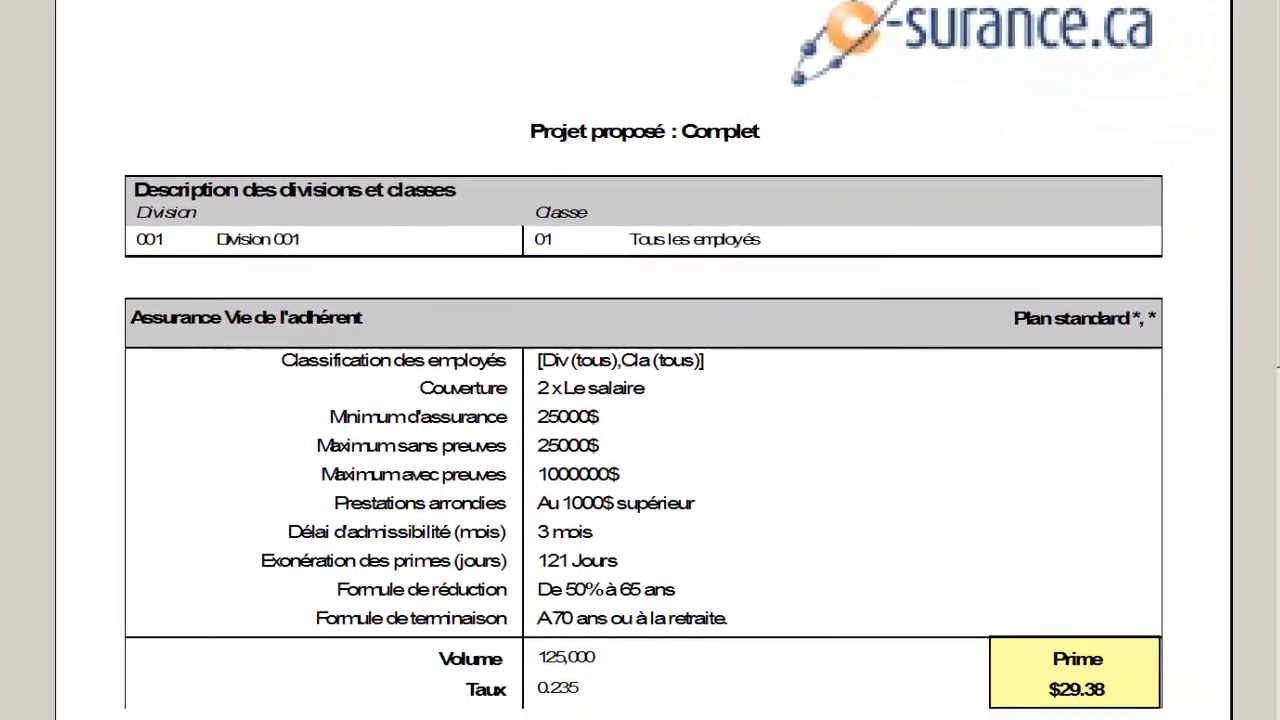
{"action": "left_click_drag", "start_coordinate": [1276, 218], "coordinate": [1276, 420]}
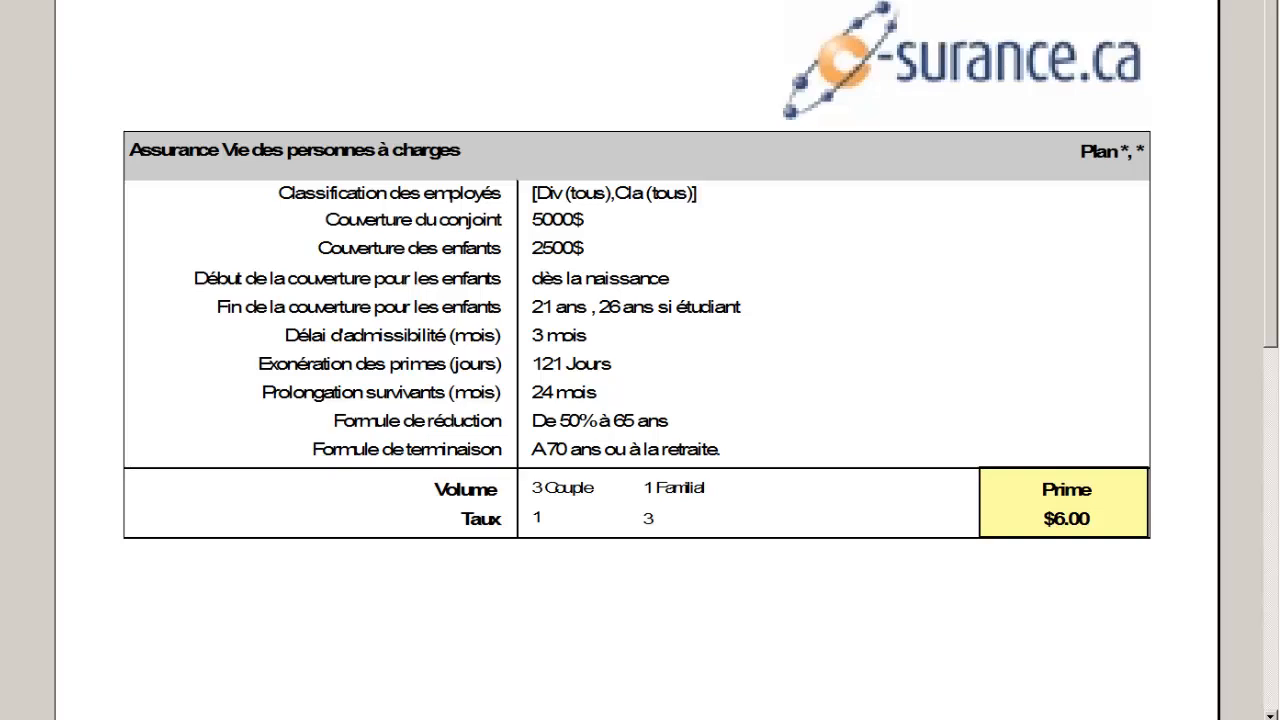
{"action": "key", "text": "Page_Down"}
{"action": "key", "text": "Page_Down"}
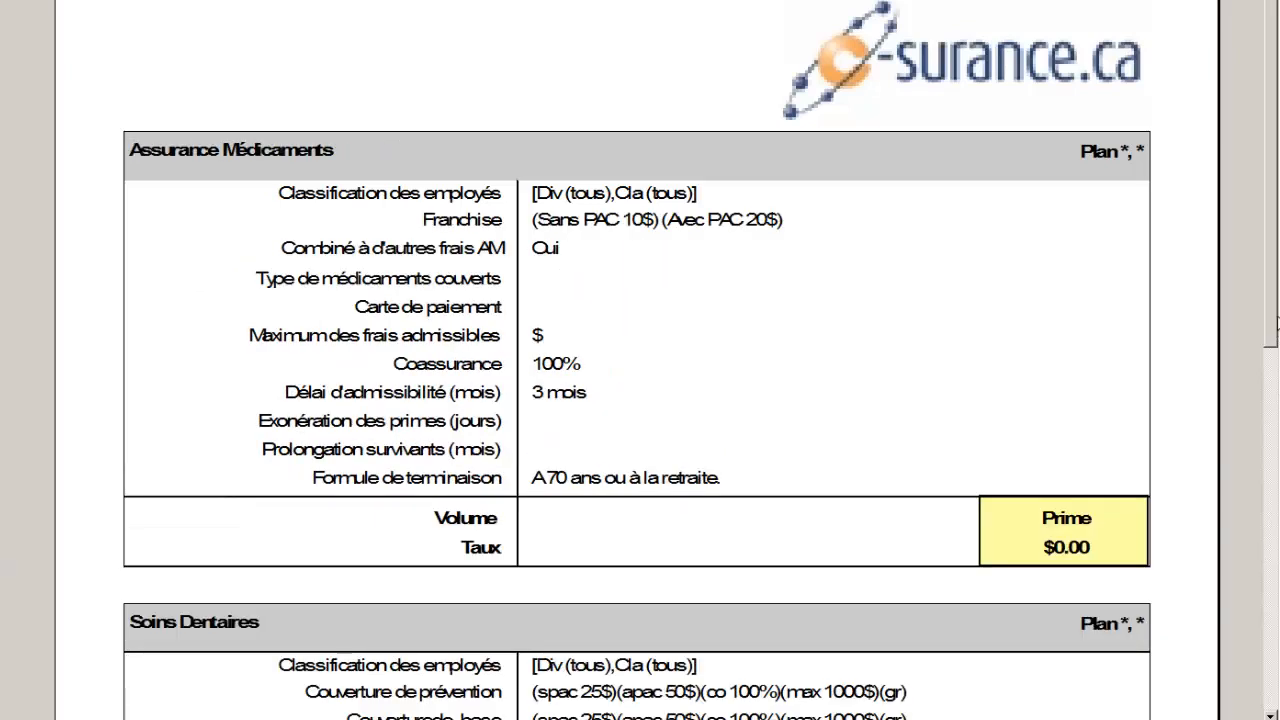
{"action": "scroll", "coordinate": [813, 306], "scroll_direction": "down", "scroll_amount": 3}
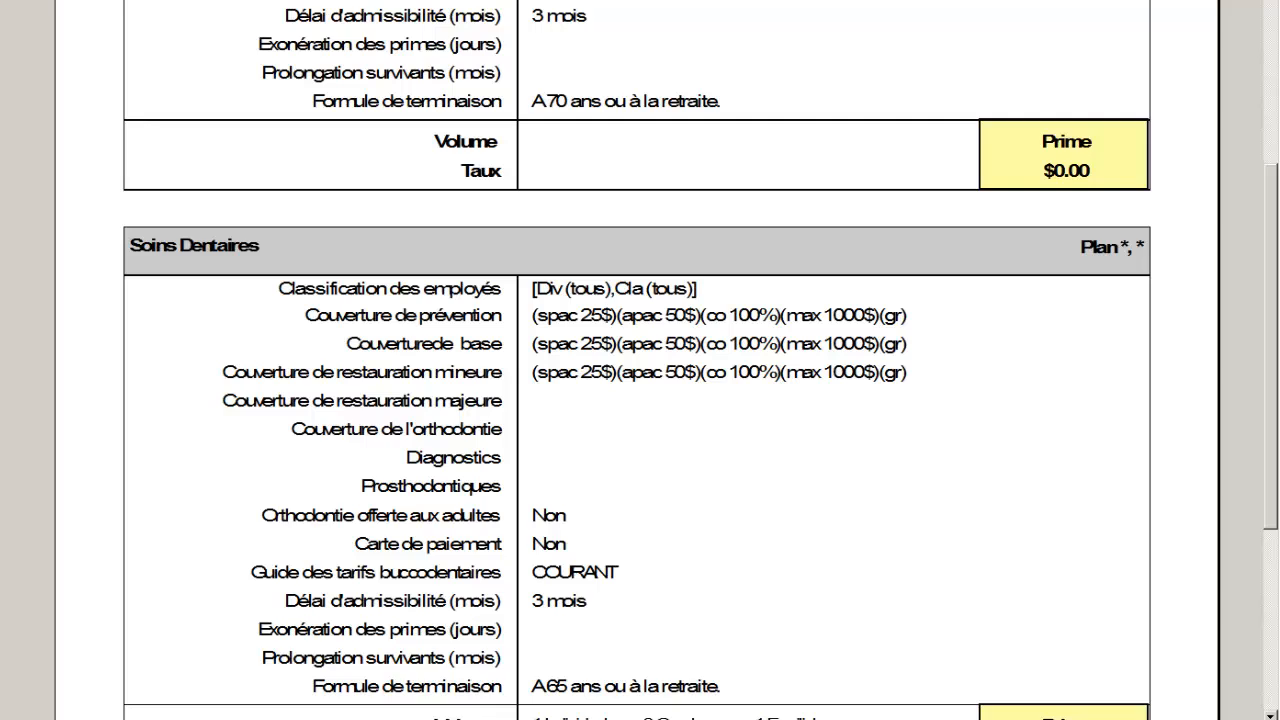
{"action": "key", "text": "Page_Down"}
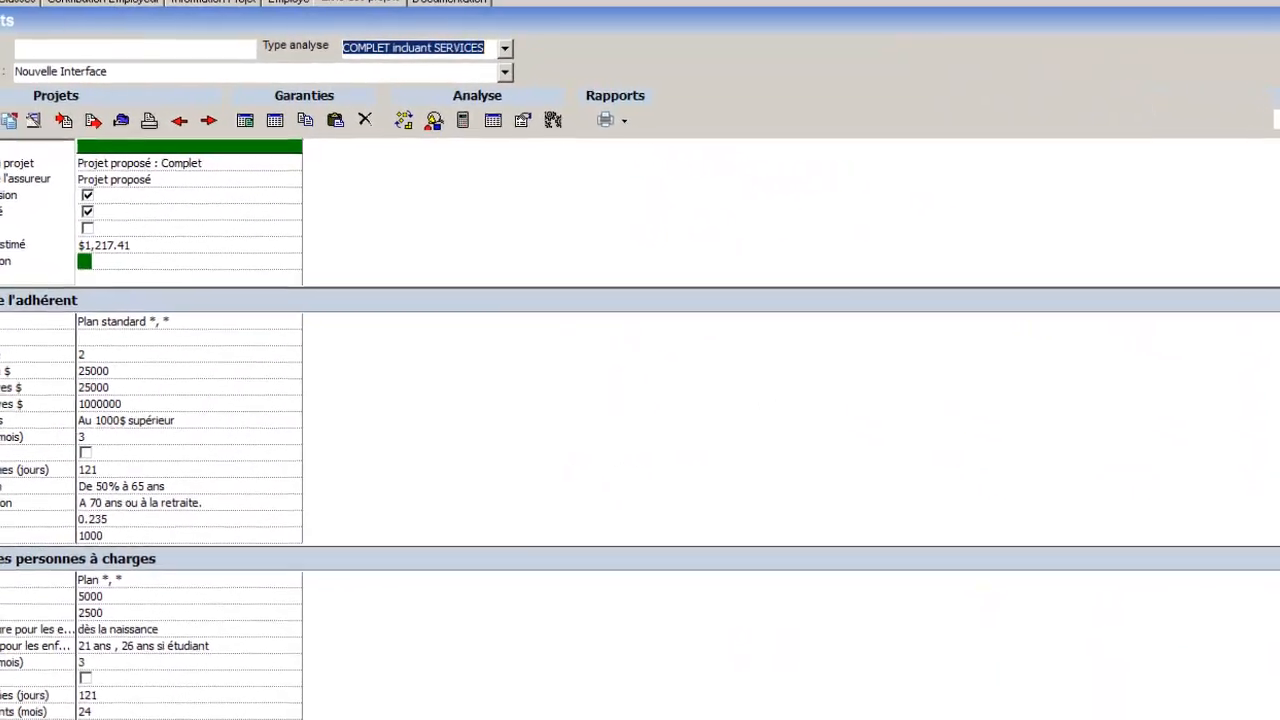
Preview the Rapport projet complet with all sections included
{"action": "left_click", "coordinate": [624, 121]}
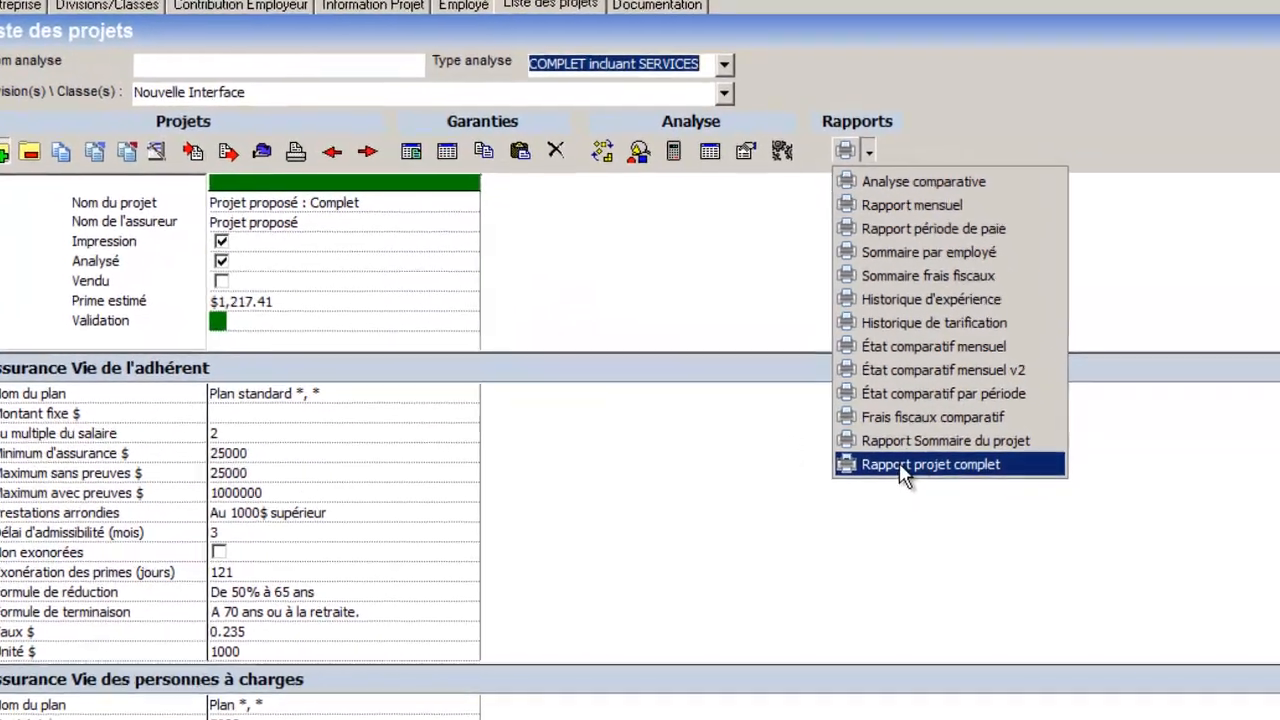
{"action": "left_click", "coordinate": [812, 433]}
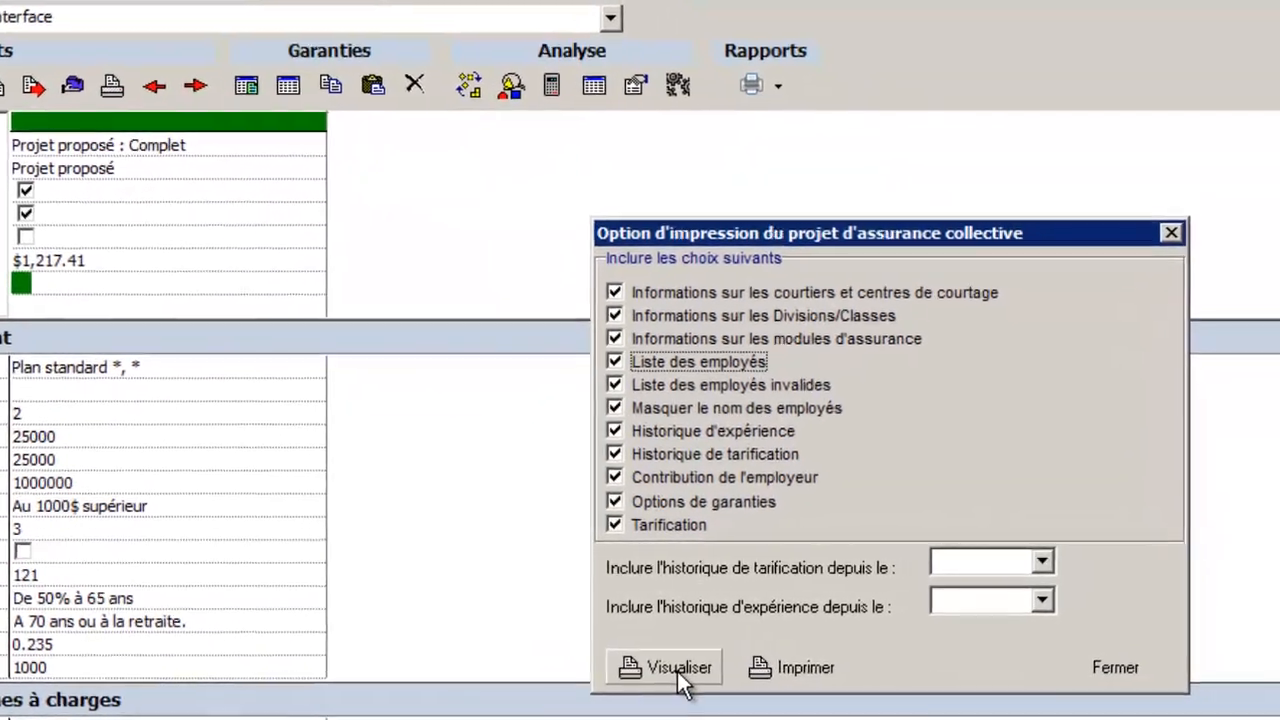
{"action": "left_click", "coordinate": [661, 671]}
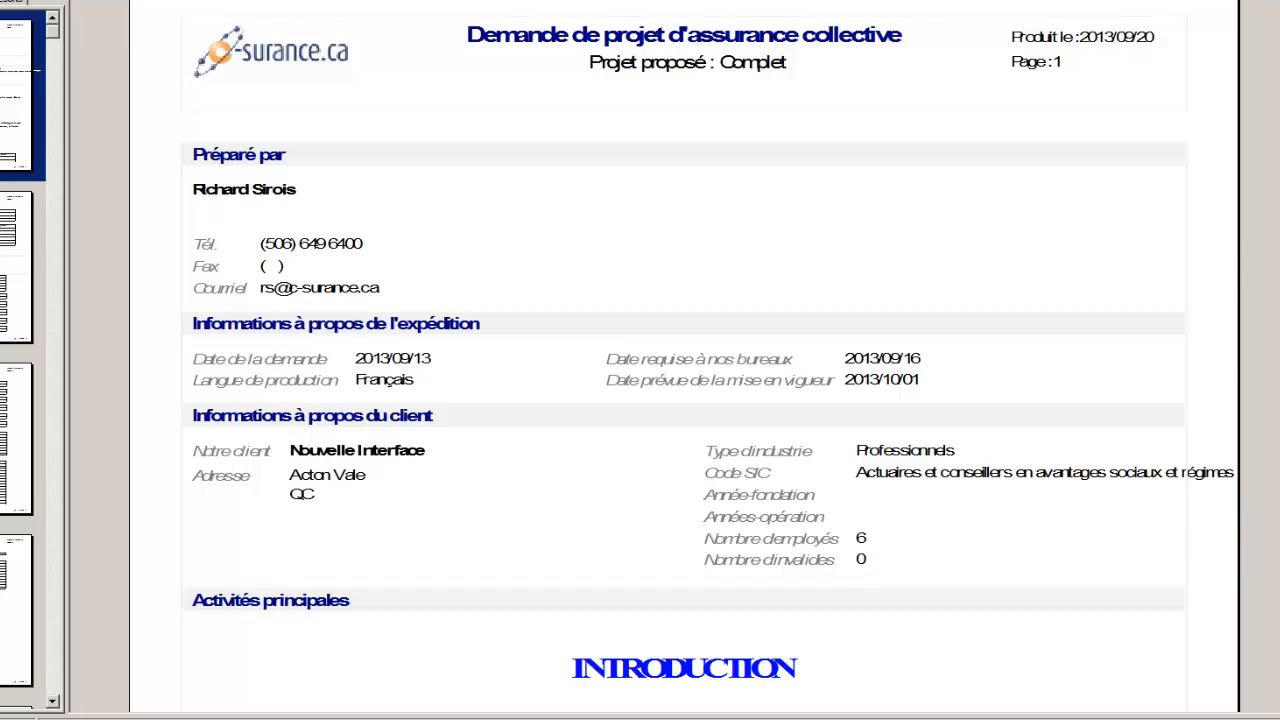
Scroll through the first report page and advance the preview to page 10
{"action": "scroll", "coordinate": [708, 360], "scroll_direction": "down", "scroll_amount": 3}
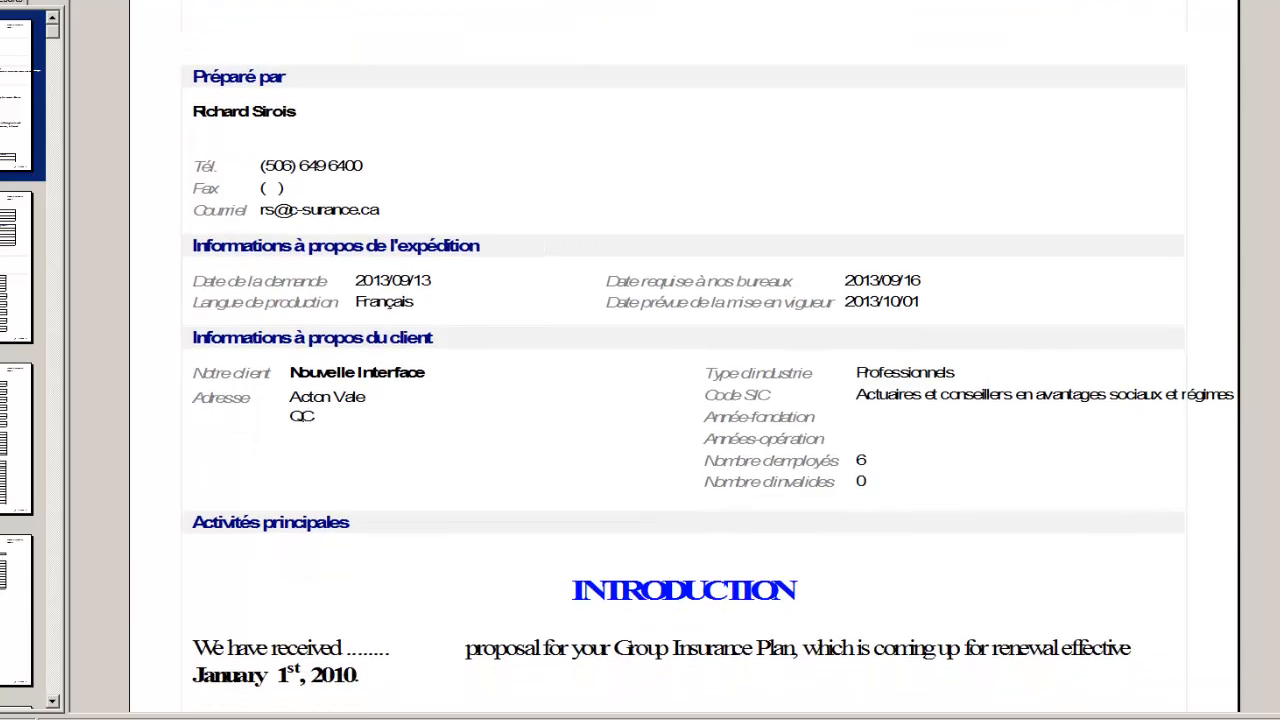
{"action": "scroll", "coordinate": [708, 378], "scroll_direction": "down", "scroll_amount": 3}
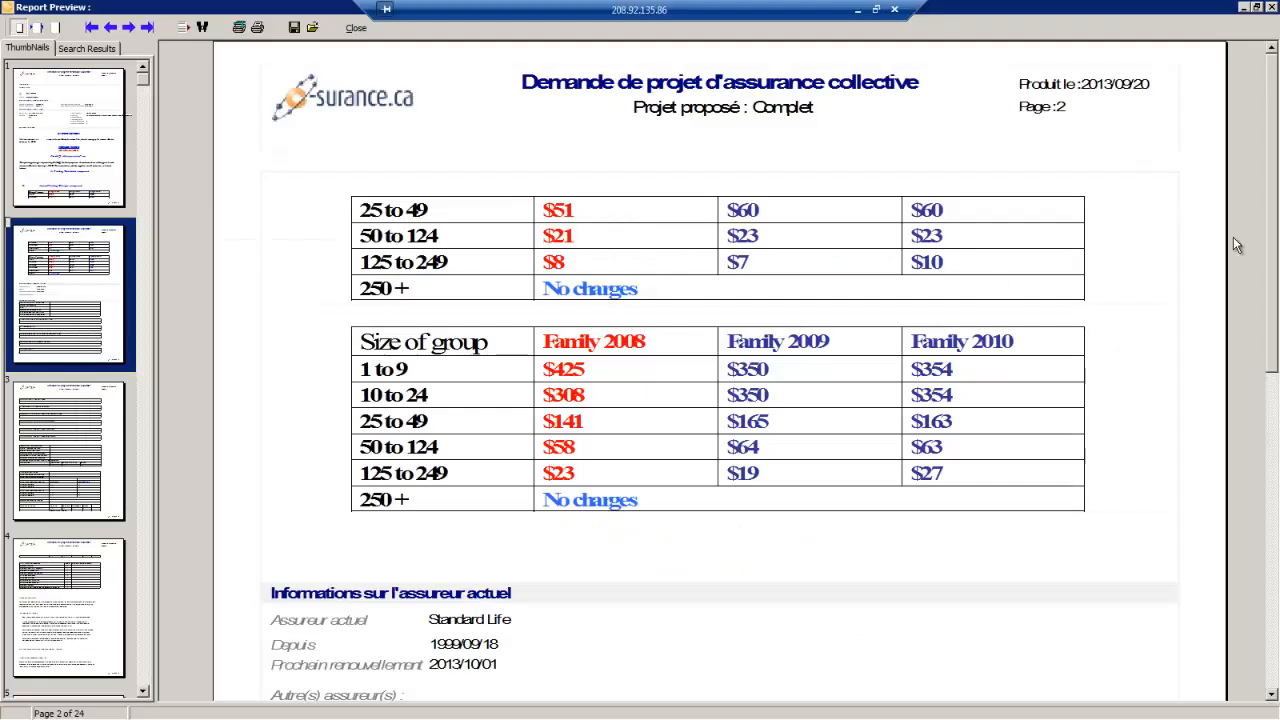
{"action": "left_click_drag", "start_coordinate": [1277, 269], "coordinate": [1277, 403]}
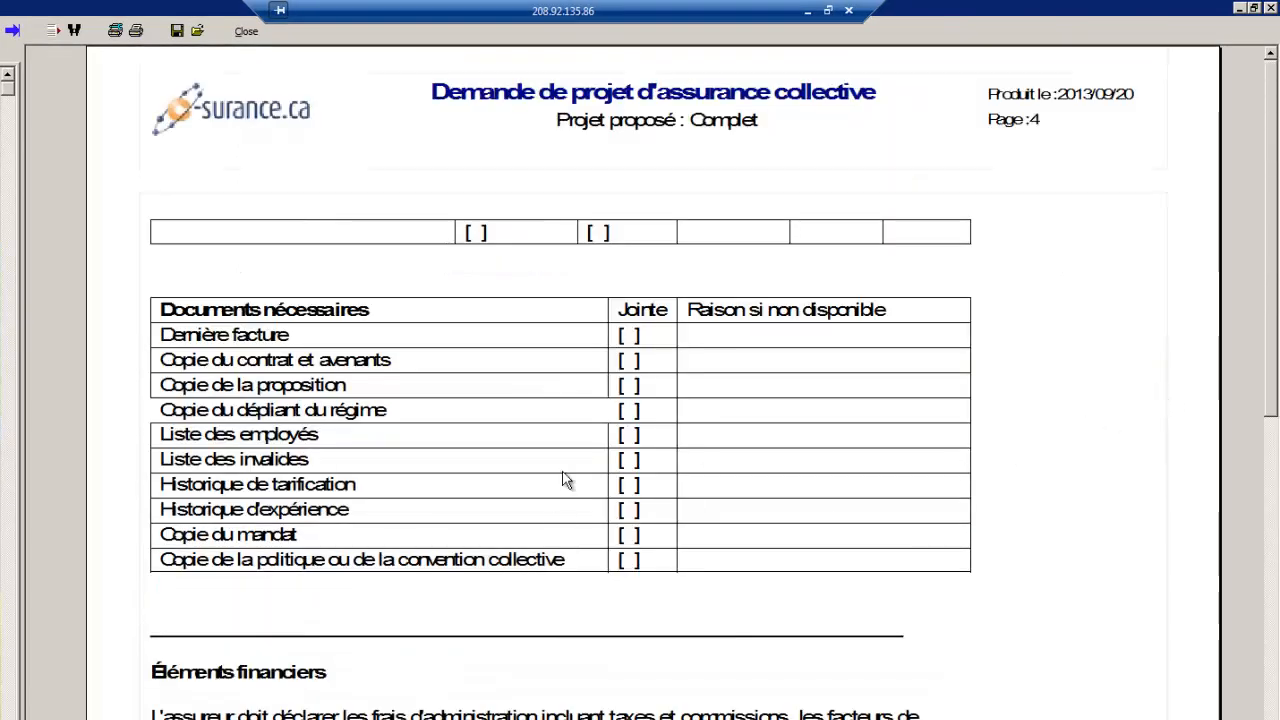
{"action": "left_click", "coordinate": [9, 32]}
{"action": "left_click", "coordinate": [8, 33]}
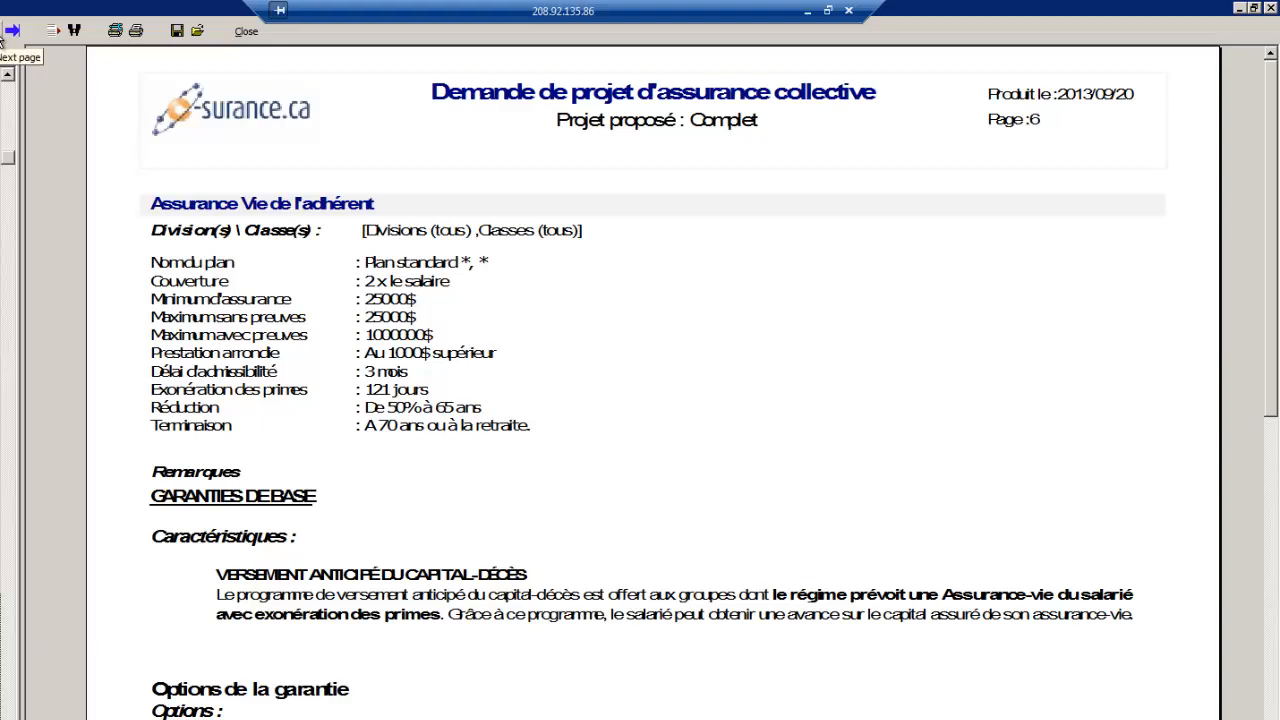
{"action": "left_click", "coordinate": [4, 35]}
{"action": "left_click", "coordinate": [4, 35]}
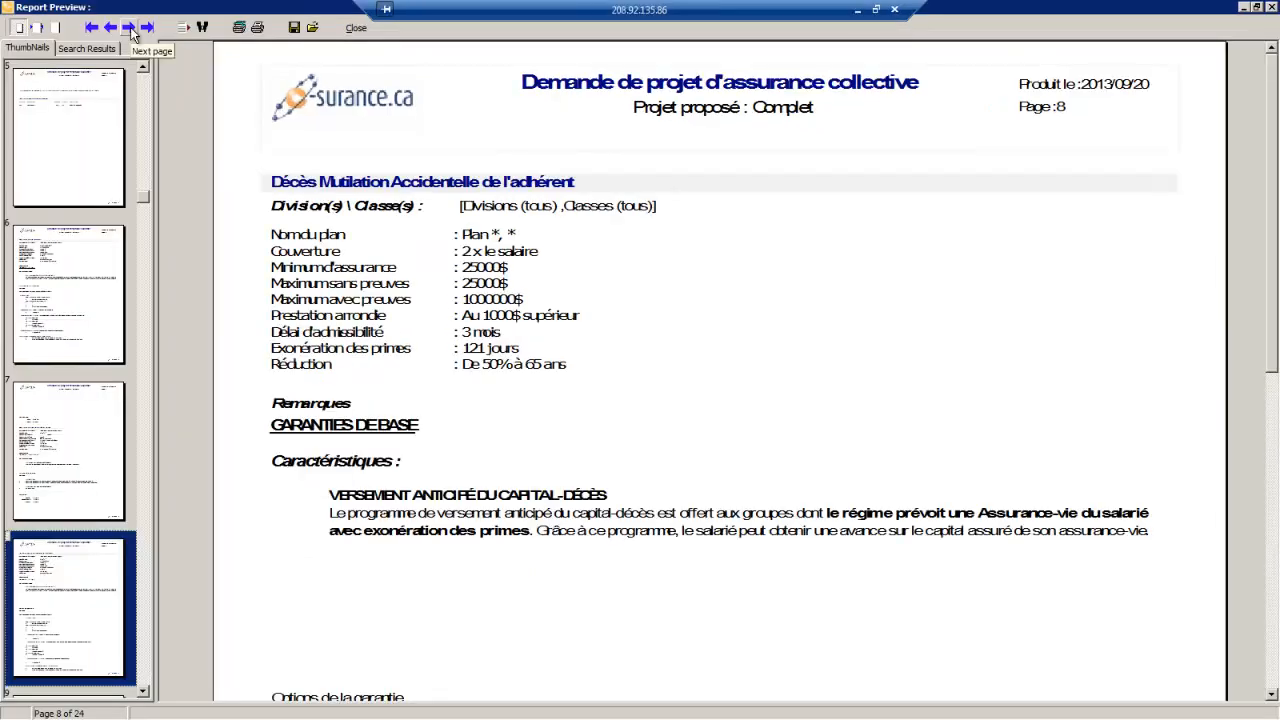
{"action": "left_click", "coordinate": [130, 33]}
{"action": "left_click", "coordinate": [130, 33]}
Page on through the report from page 12 to the final page 24
{"action": "left_click", "coordinate": [130, 33]}
{"action": "left_click", "coordinate": [130, 33]}
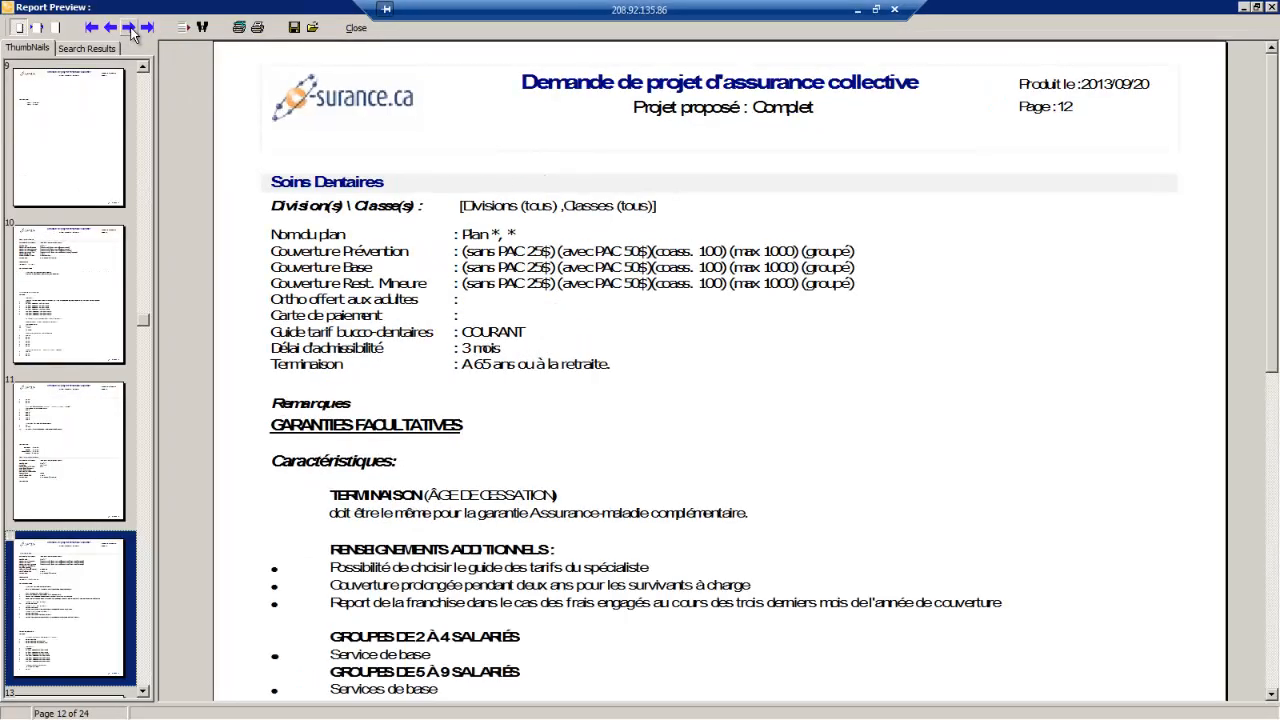
{"action": "left_click", "coordinate": [130, 33]}
{"action": "left_click", "coordinate": [130, 33]}
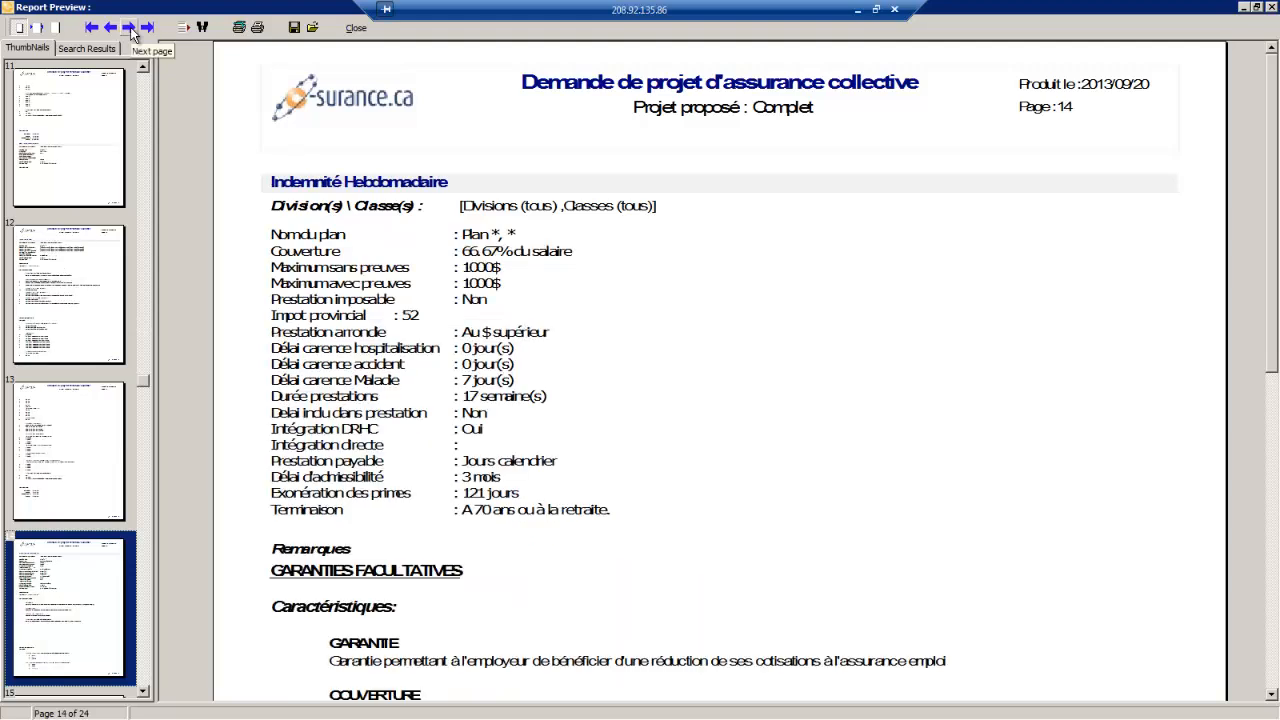
{"action": "left_click", "coordinate": [130, 33]}
{"action": "left_click", "coordinate": [130, 33]}
{"action": "left_click", "coordinate": [130, 33]}
{"action": "left_click", "coordinate": [130, 33]}
{"action": "left_click", "coordinate": [130, 33]}
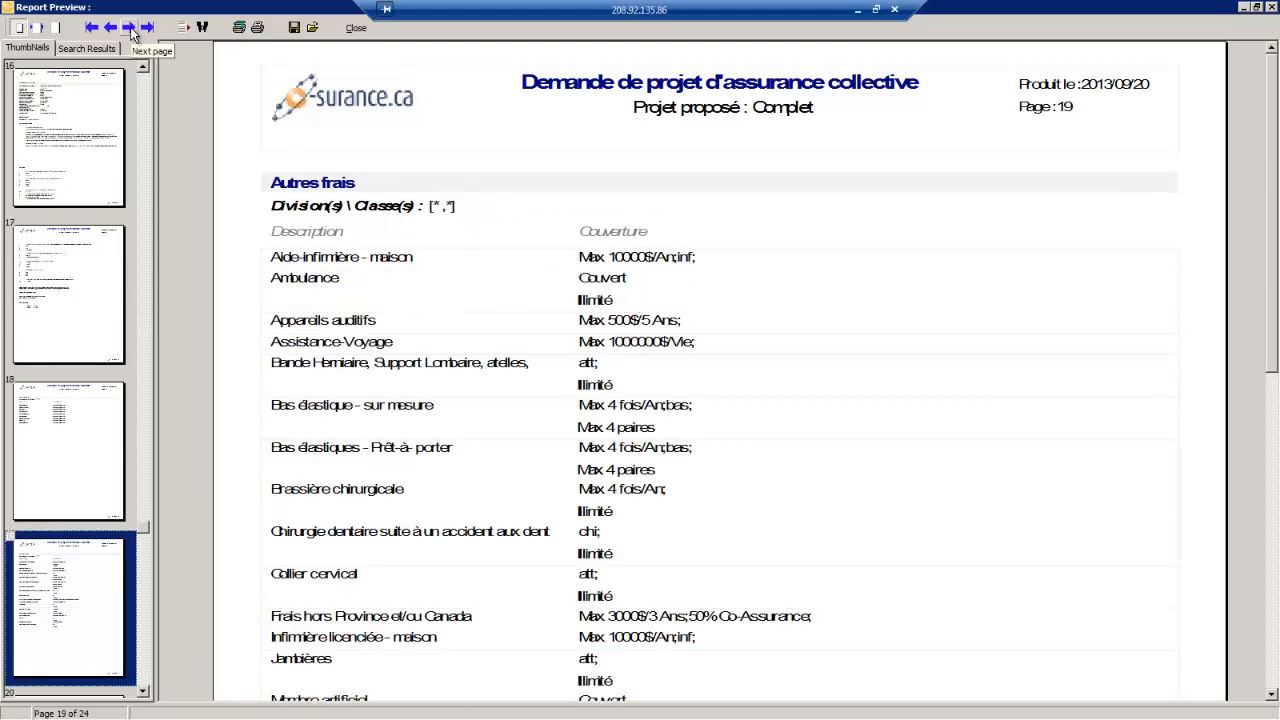
{"action": "left_click", "coordinate": [130, 33]}
{"action": "left_click", "coordinate": [130, 33]}
{"action": "left_click", "coordinate": [130, 33]}
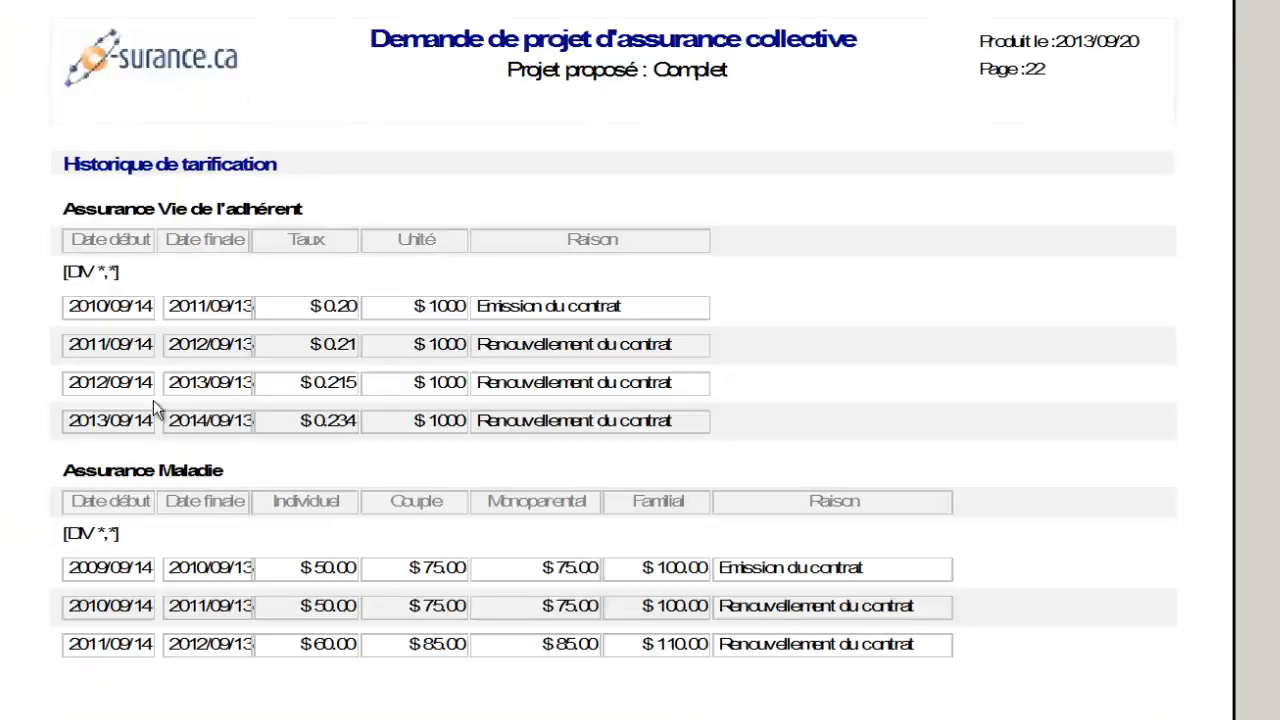
{"action": "left_click", "coordinate": [130, 33]}
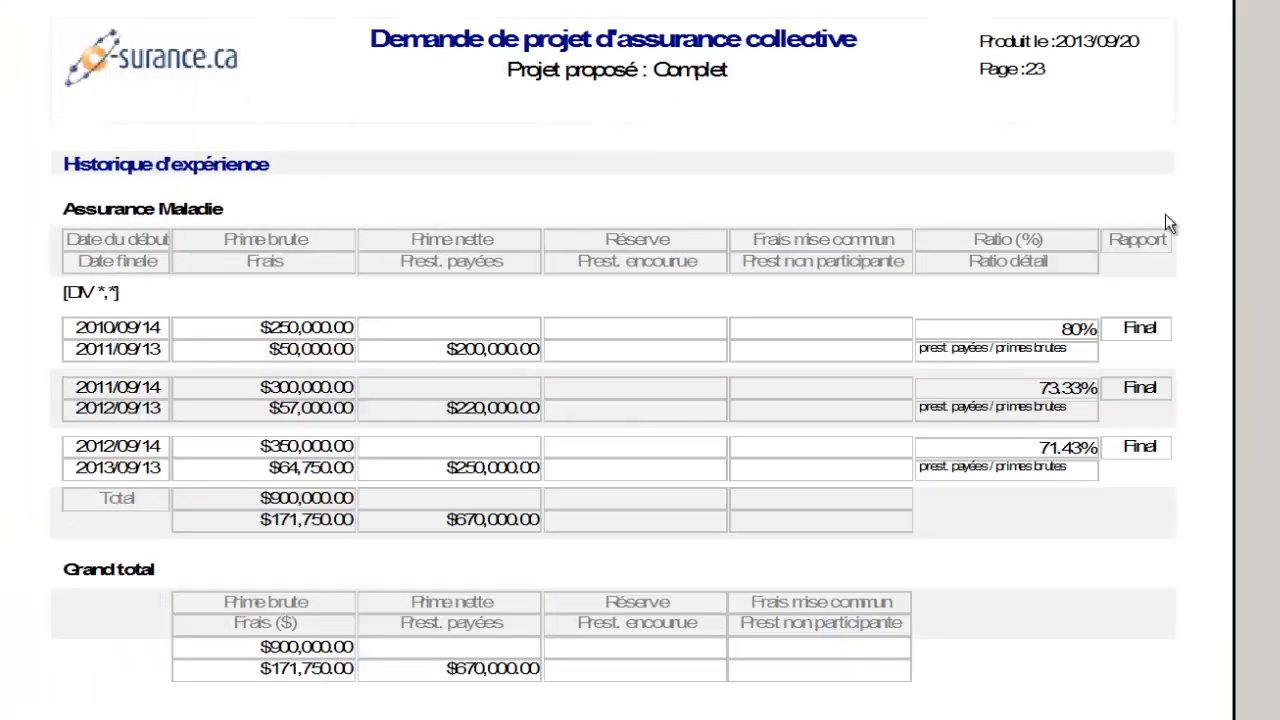
{"action": "scroll", "coordinate": [613, 360], "scroll_direction": "down", "scroll_amount": 5}
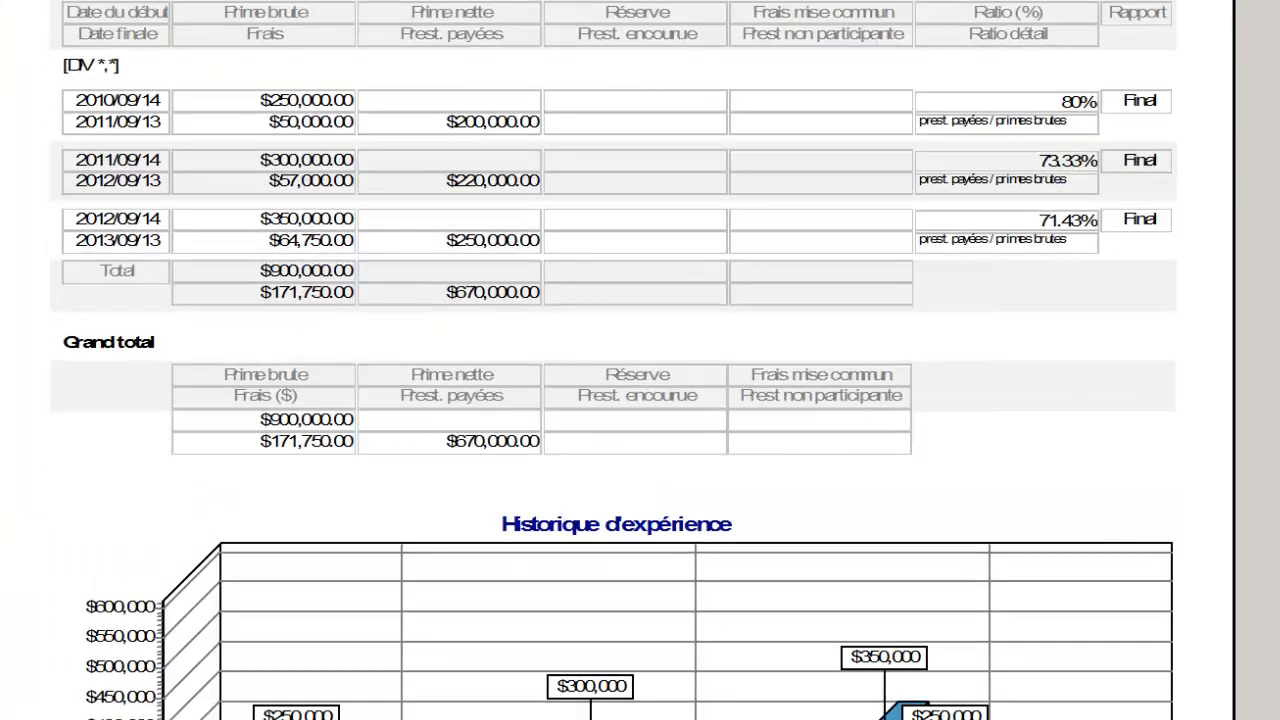
{"action": "scroll", "coordinate": [613, 360], "scroll_direction": "down", "scroll_amount": 3}
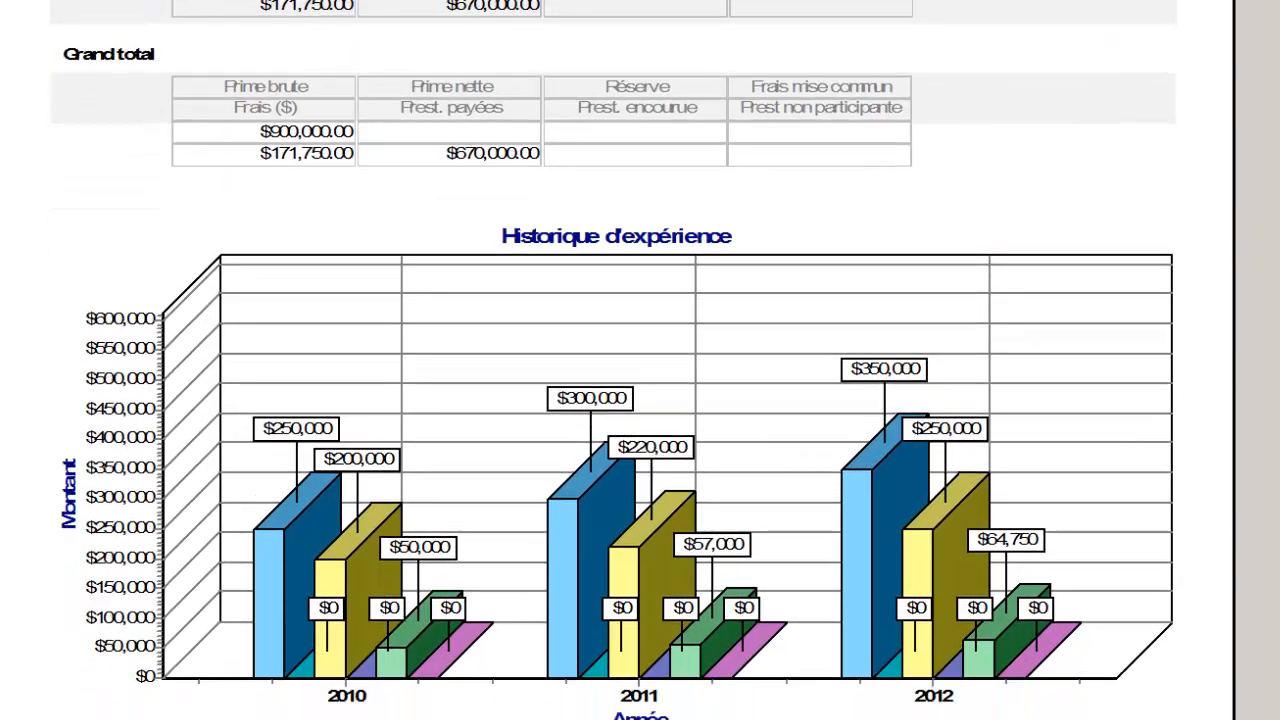
{"action": "scroll", "coordinate": [507, 67], "scroll_direction": "up", "scroll_amount": 8}
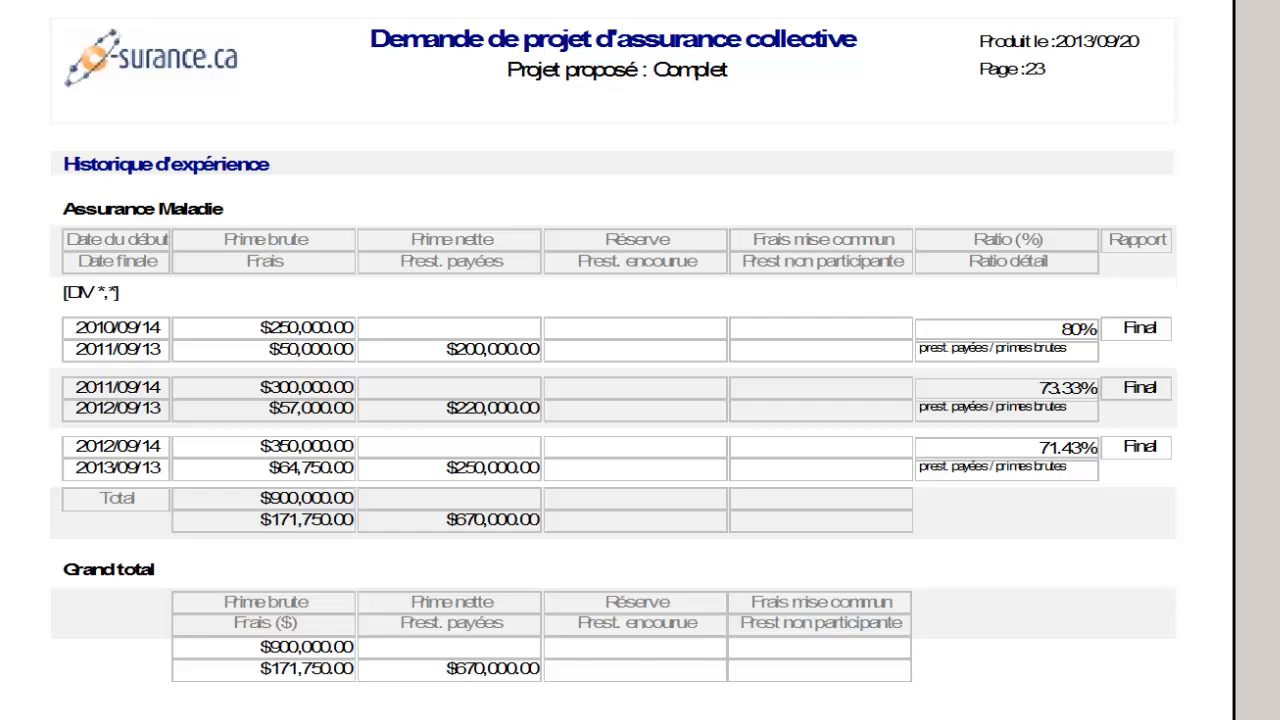
{"action": "key", "text": "Page_Down"}
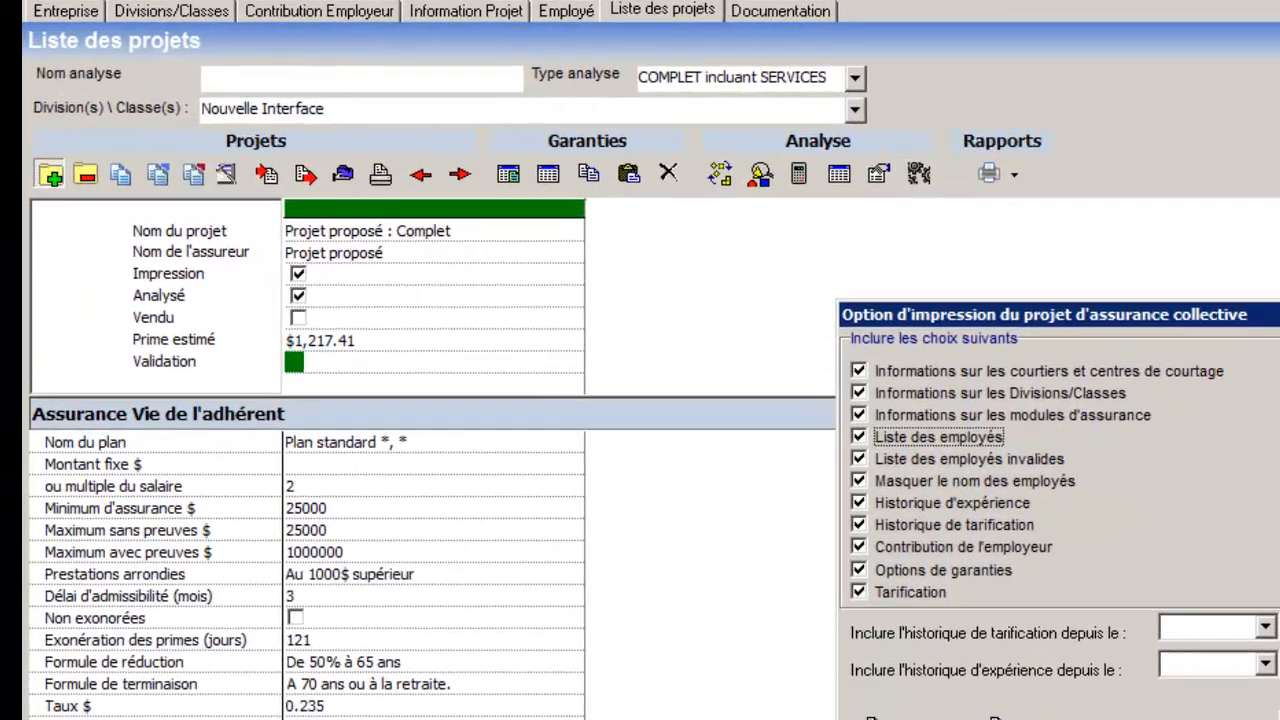
Close the print options and set Standard Life as the Régime actuel project's insurer
{"action": "left_click", "coordinate": [927, 602]}
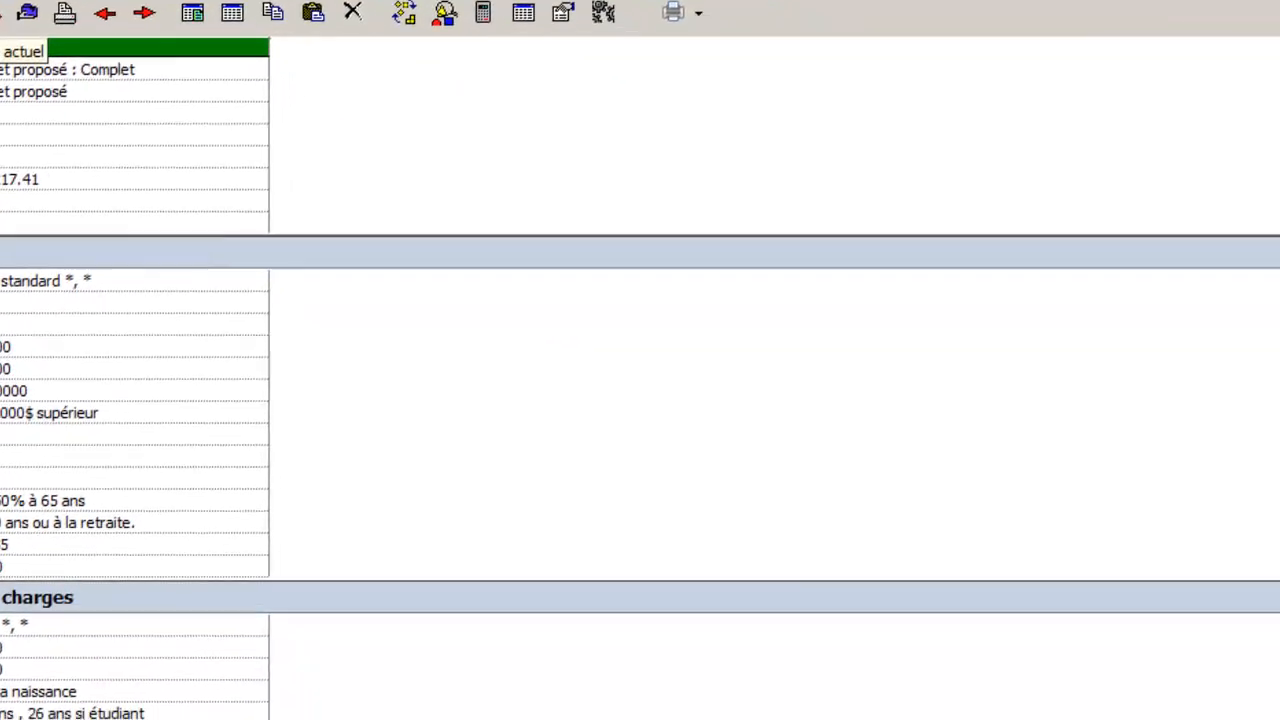
{"action": "left_click", "coordinate": [196, 174]}
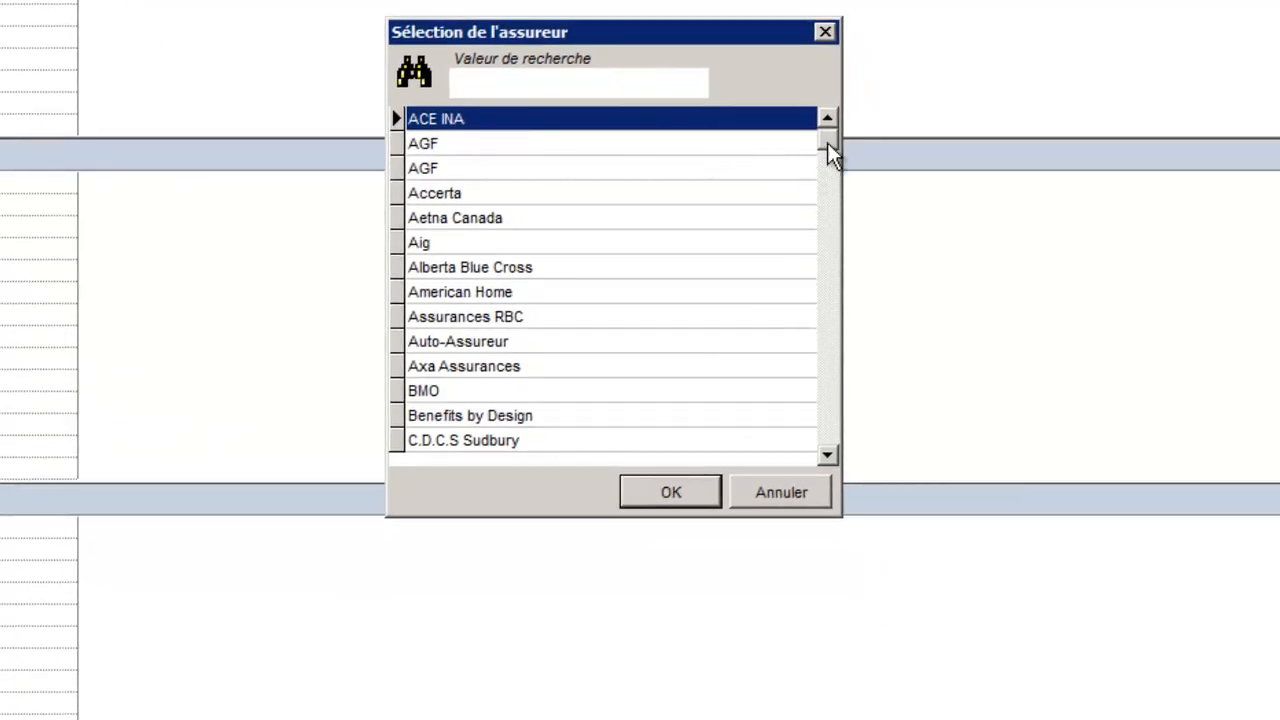
{"action": "left_click_drag", "start_coordinate": [827, 142], "coordinate": [836, 446]}
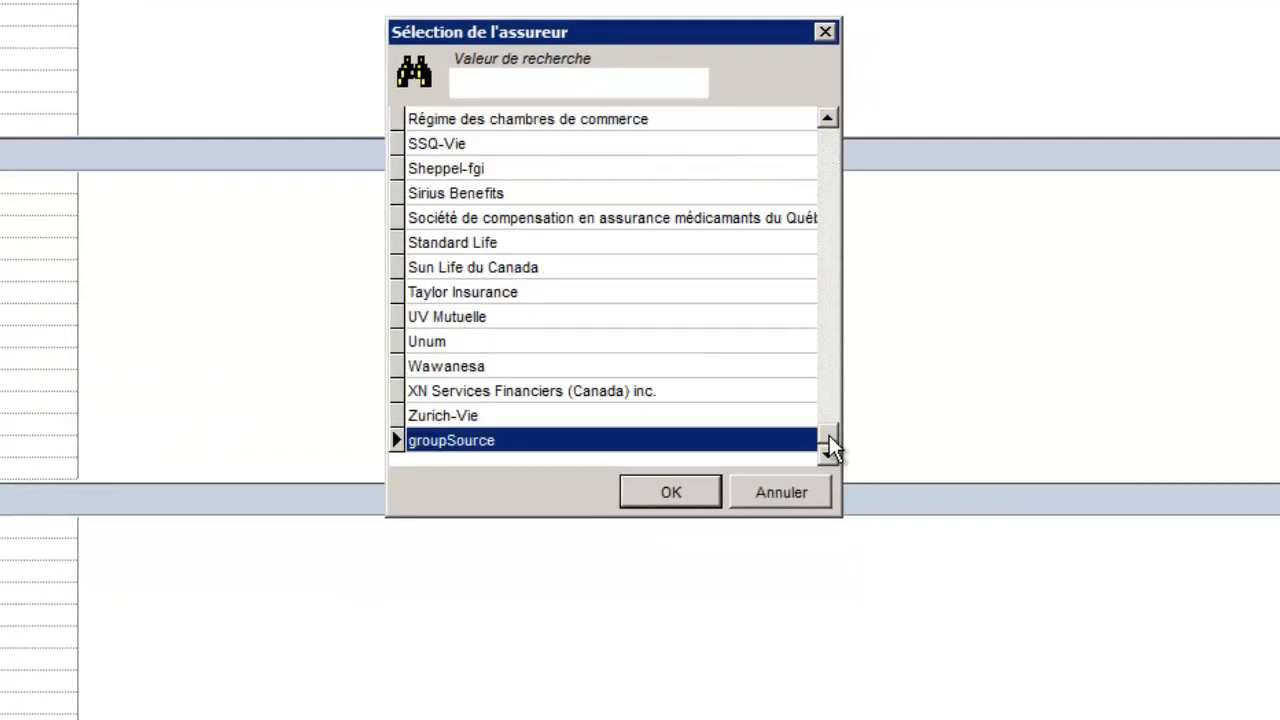
{"action": "left_click", "coordinate": [447, 241]}
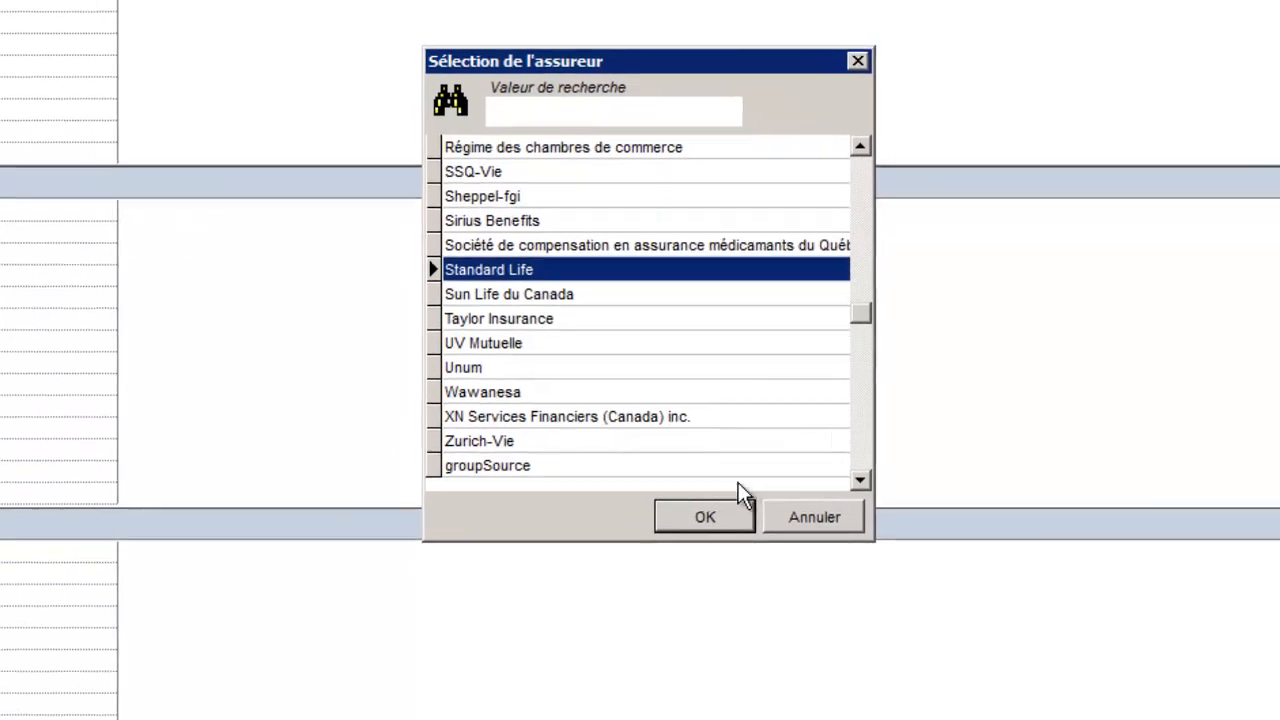
{"action": "left_click", "coordinate": [670, 492]}
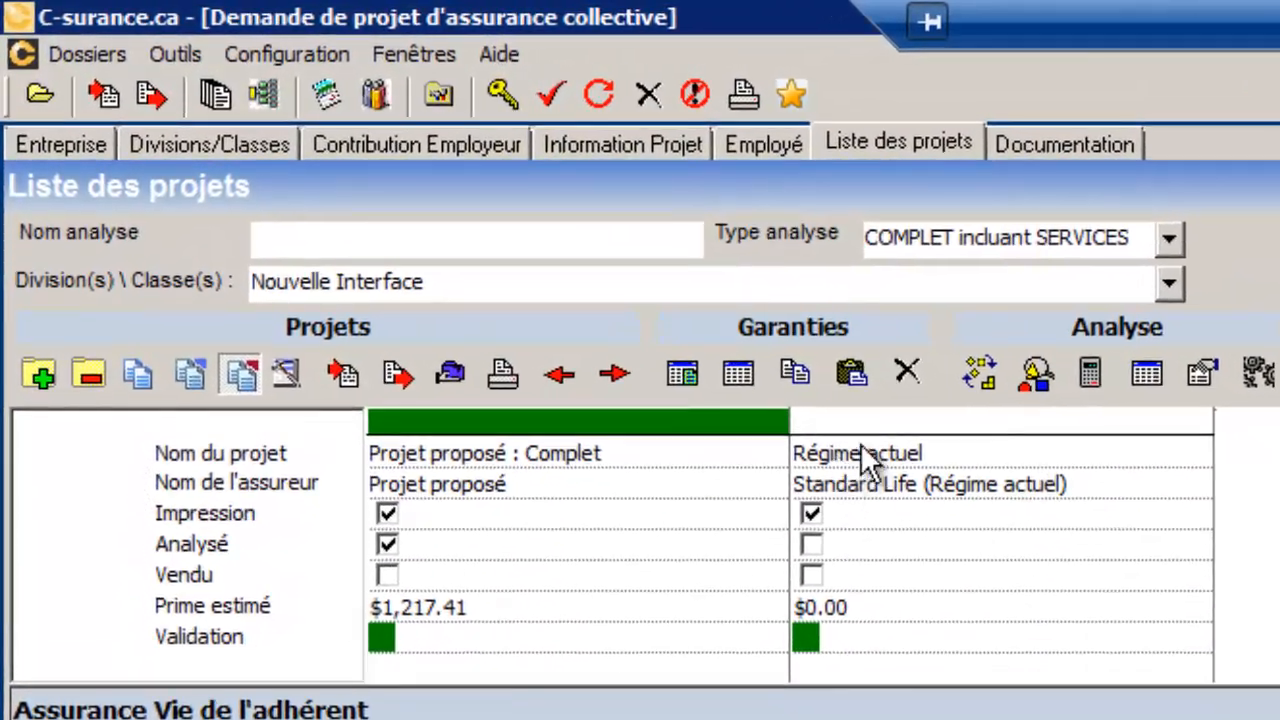
Move the Régime actuel column left and set its reduction formula to De 50% à 55 ans
{"action": "left_click", "coordinate": [897, 420]}
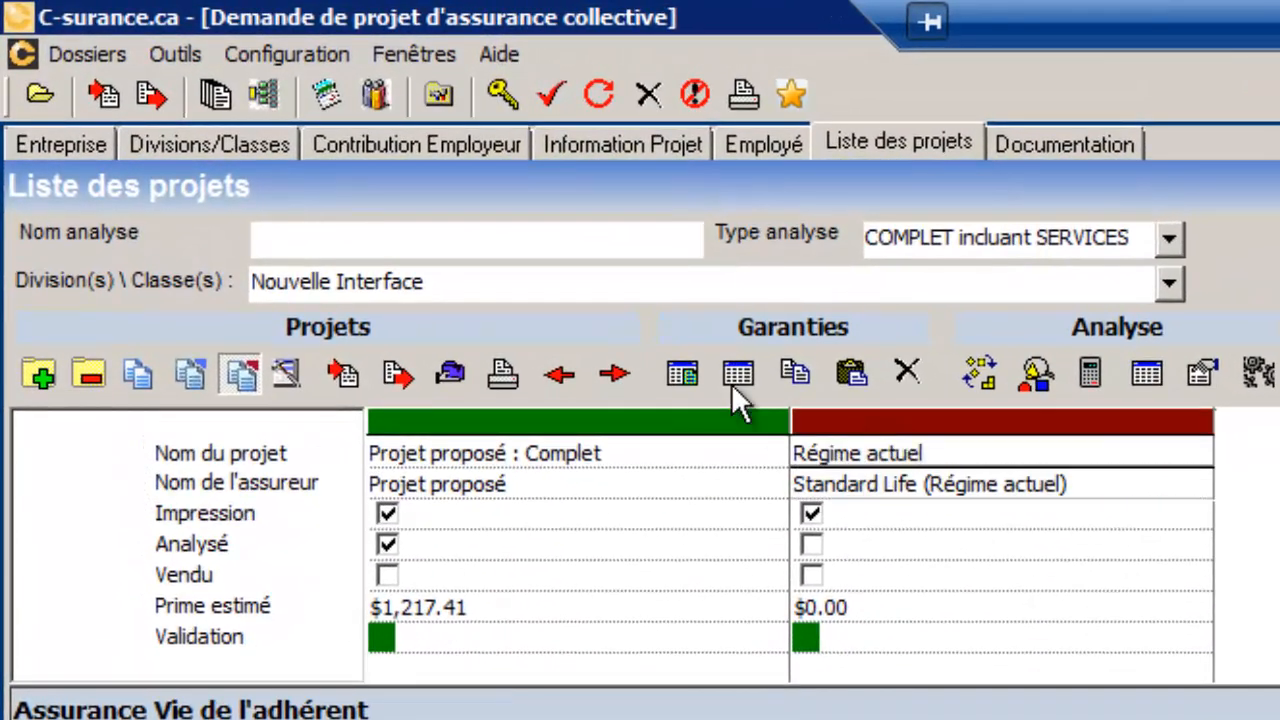
{"action": "left_click", "coordinate": [576, 380]}
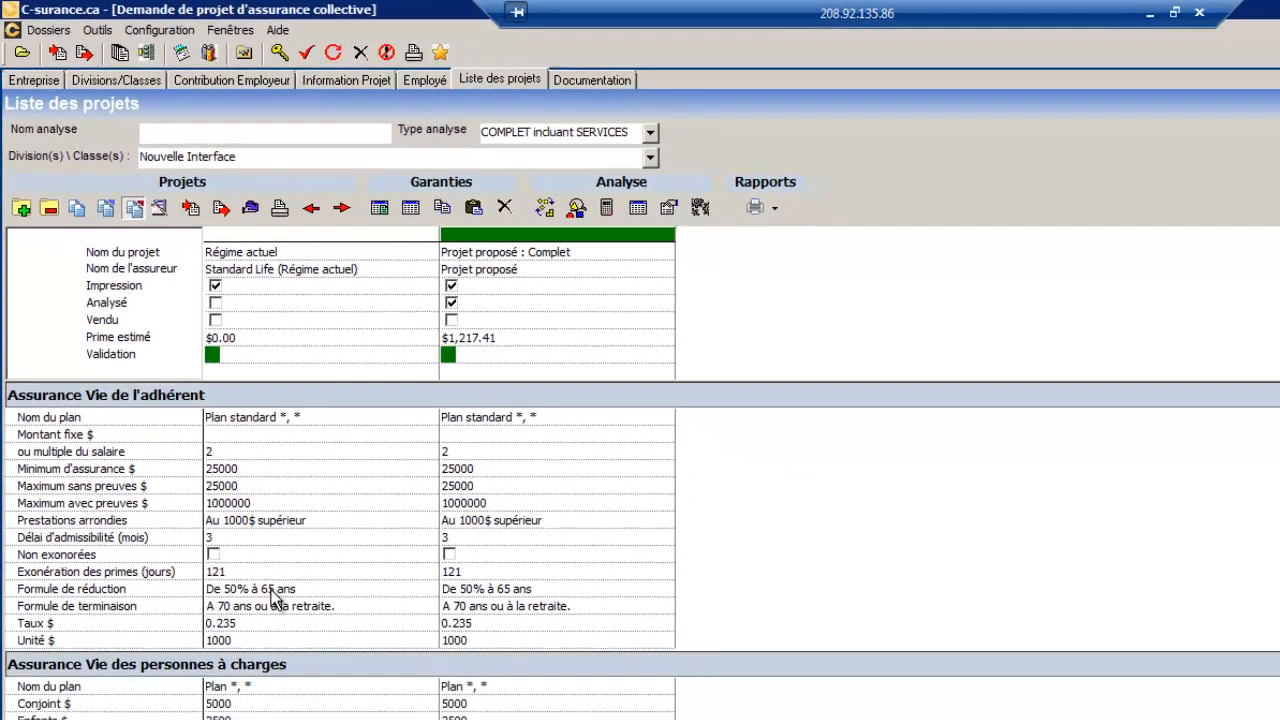
{"action": "left_click", "coordinate": [305, 590]}
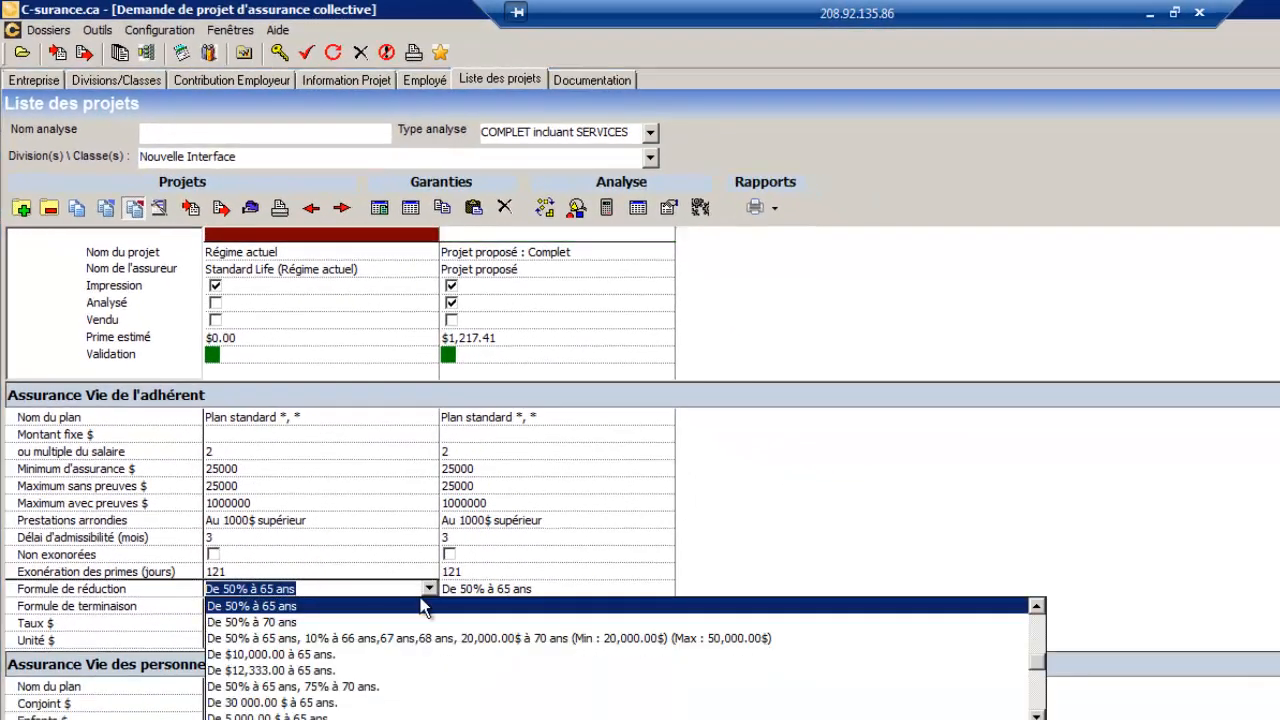
{"action": "left_click", "coordinate": [1037, 606]}
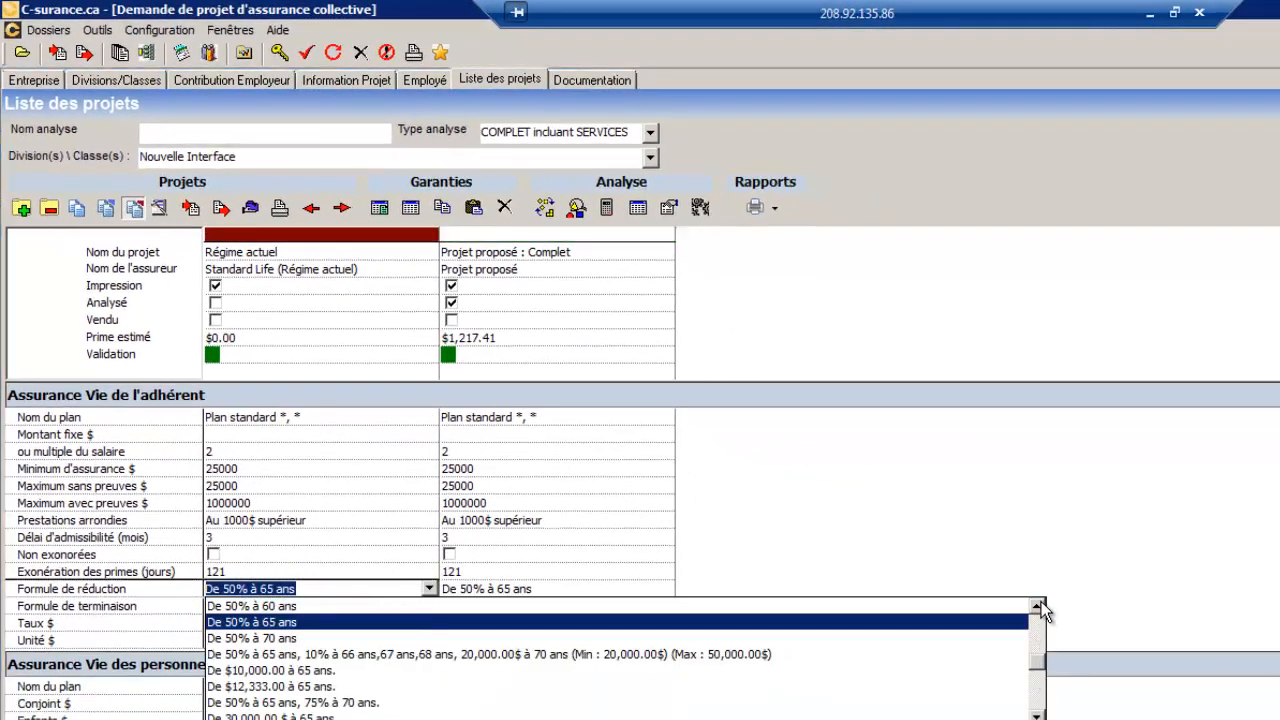
{"action": "left_click", "coordinate": [1040, 605]}
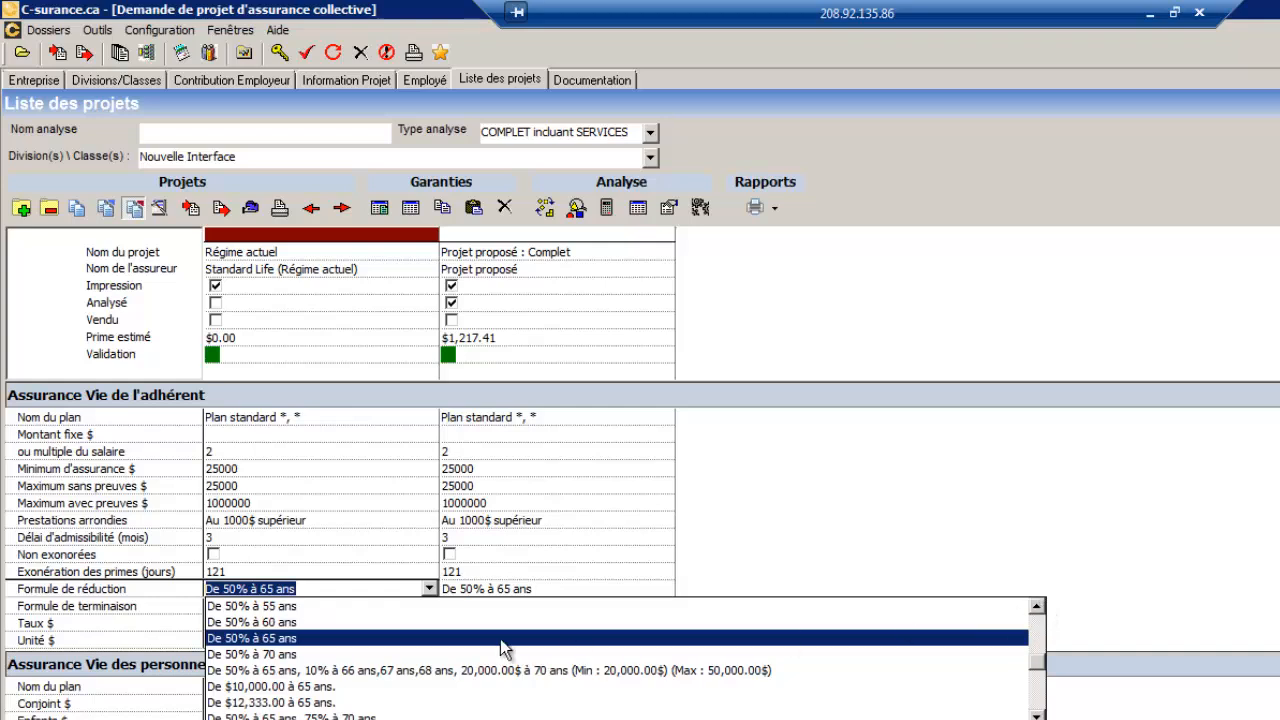
{"action": "left_click", "coordinate": [286, 606]}
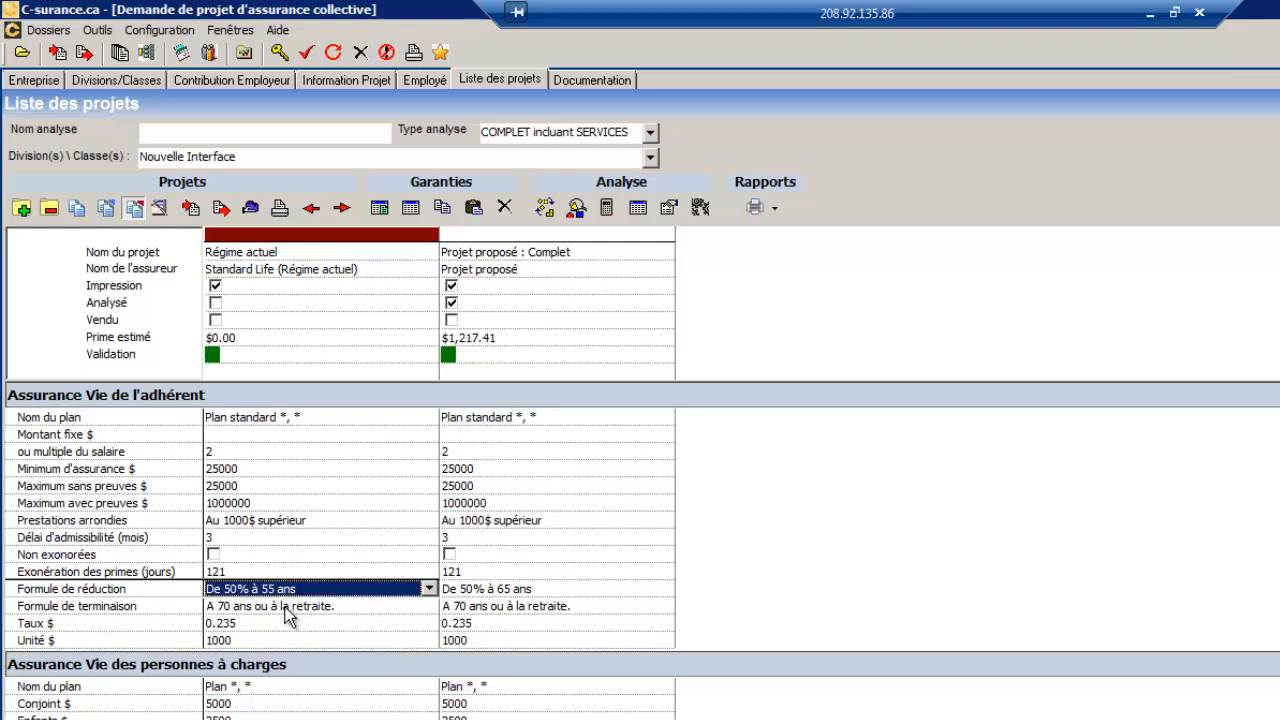
Leave the Régime actuel rate unchanged and select the proposed project column
{"action": "left_click", "coordinate": [284, 624]}
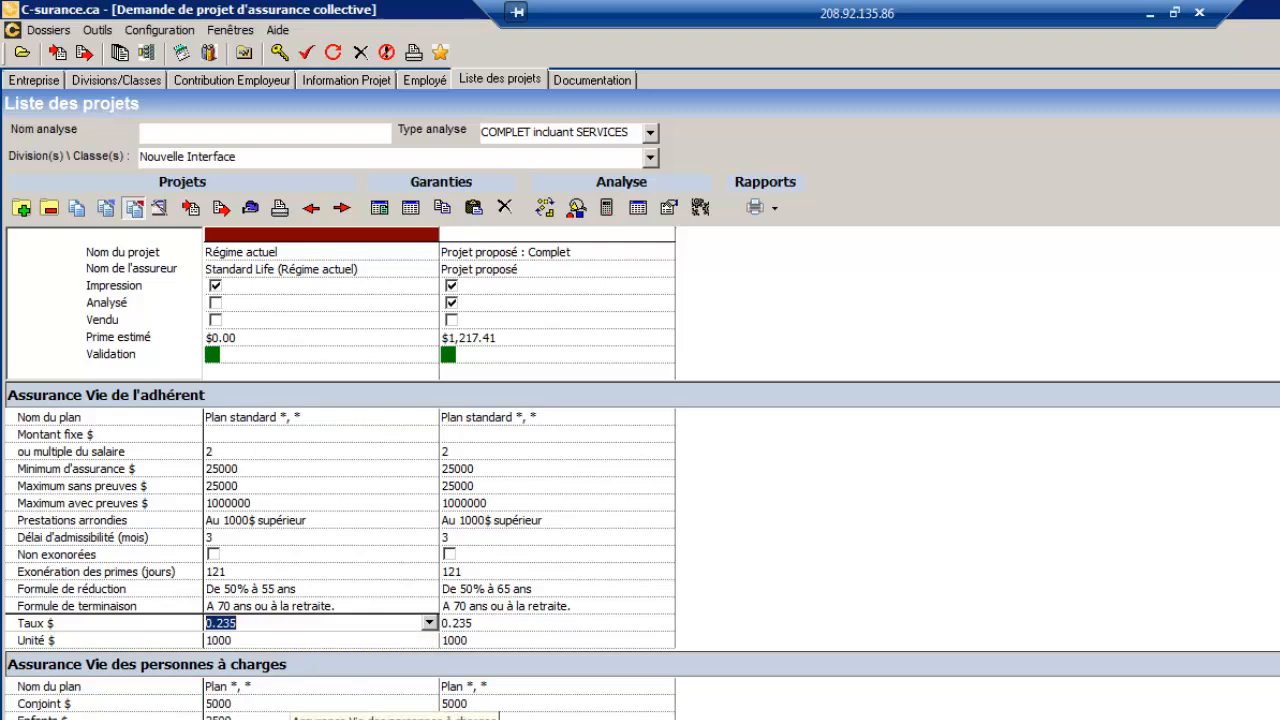
{"action": "left_click", "coordinate": [296, 697]}
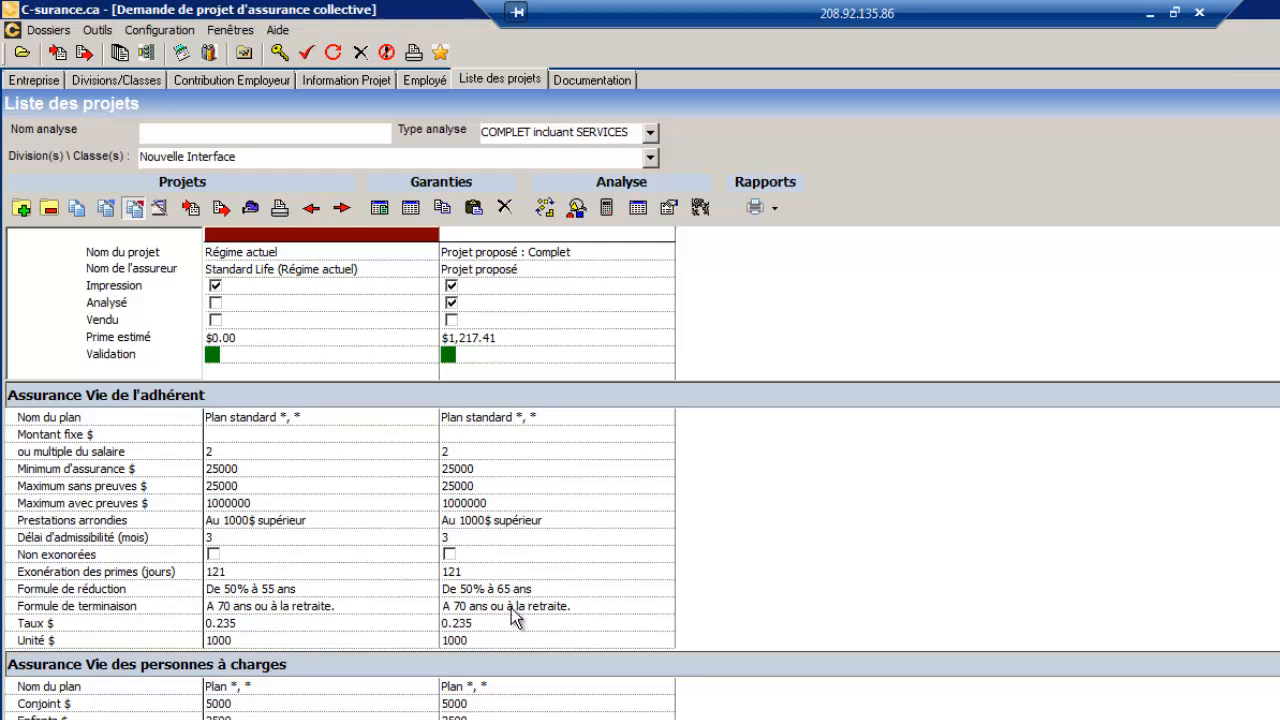
{"action": "left_click", "coordinate": [523, 237]}
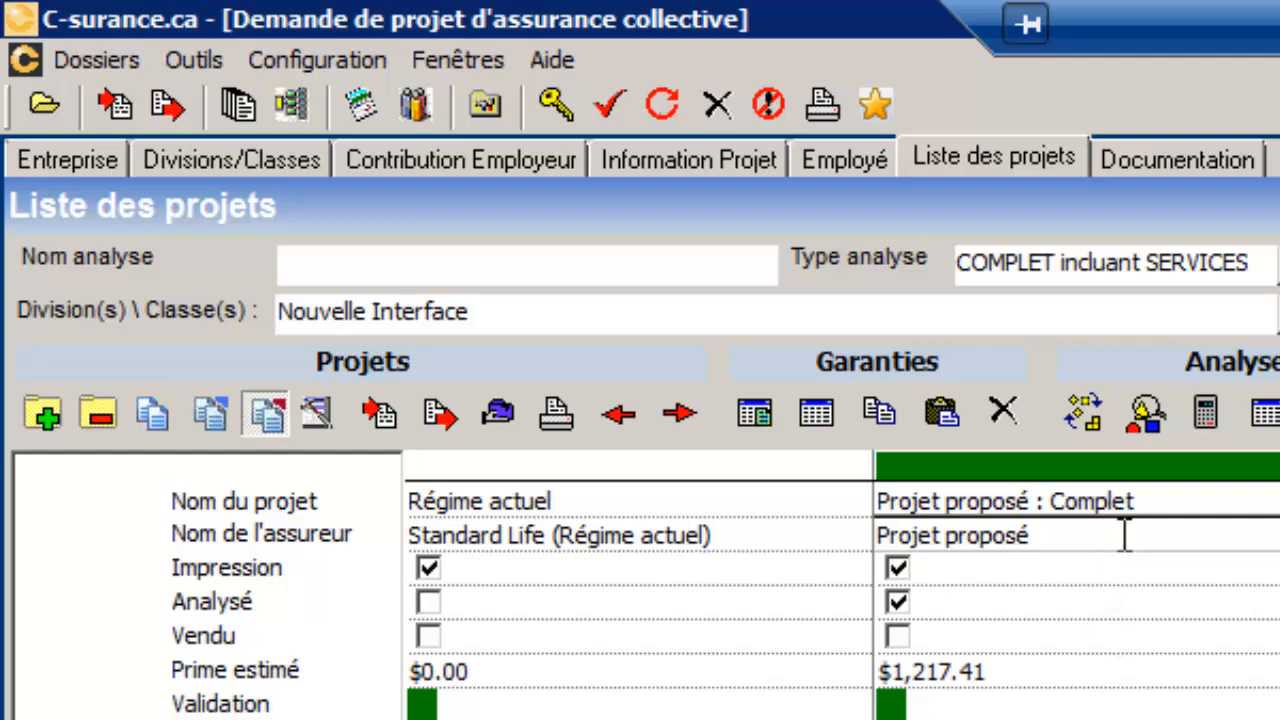
Copy the proposed project for MDI DEMO Test, Great-West and La Capitale, then close the project list
{"action": "left_click", "coordinate": [160, 414]}
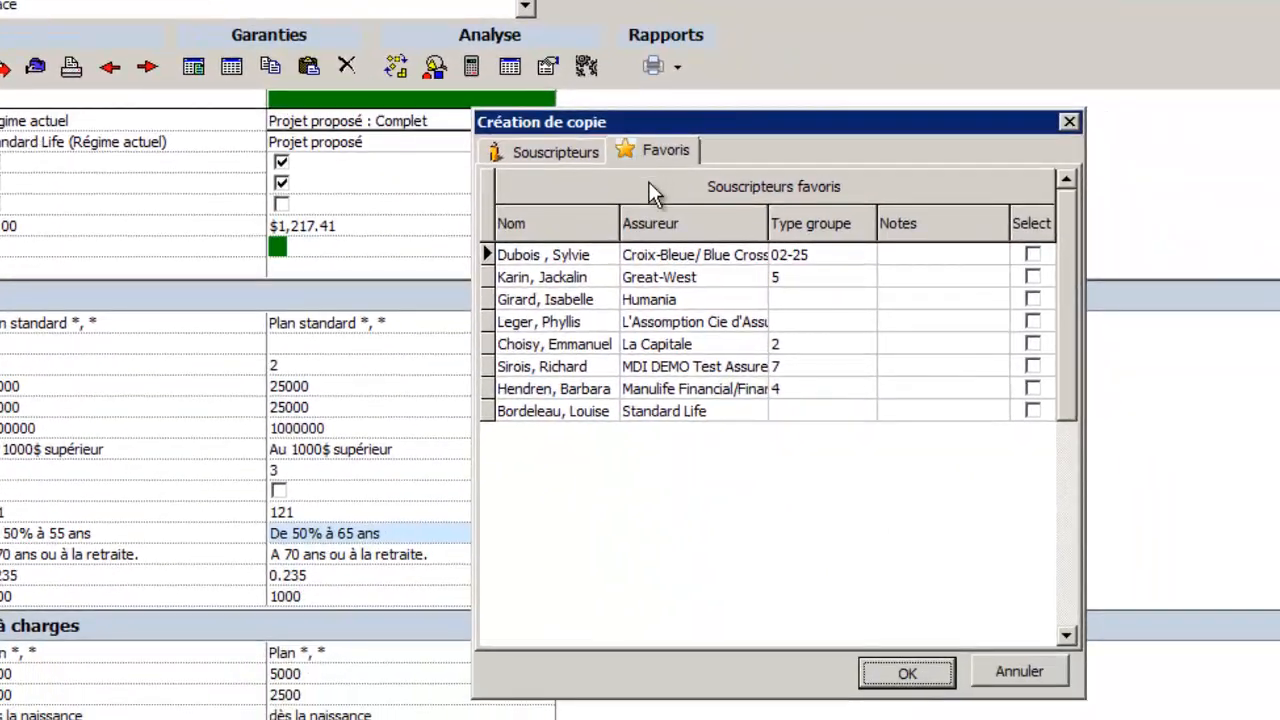
{"action": "left_click", "coordinate": [1033, 366]}
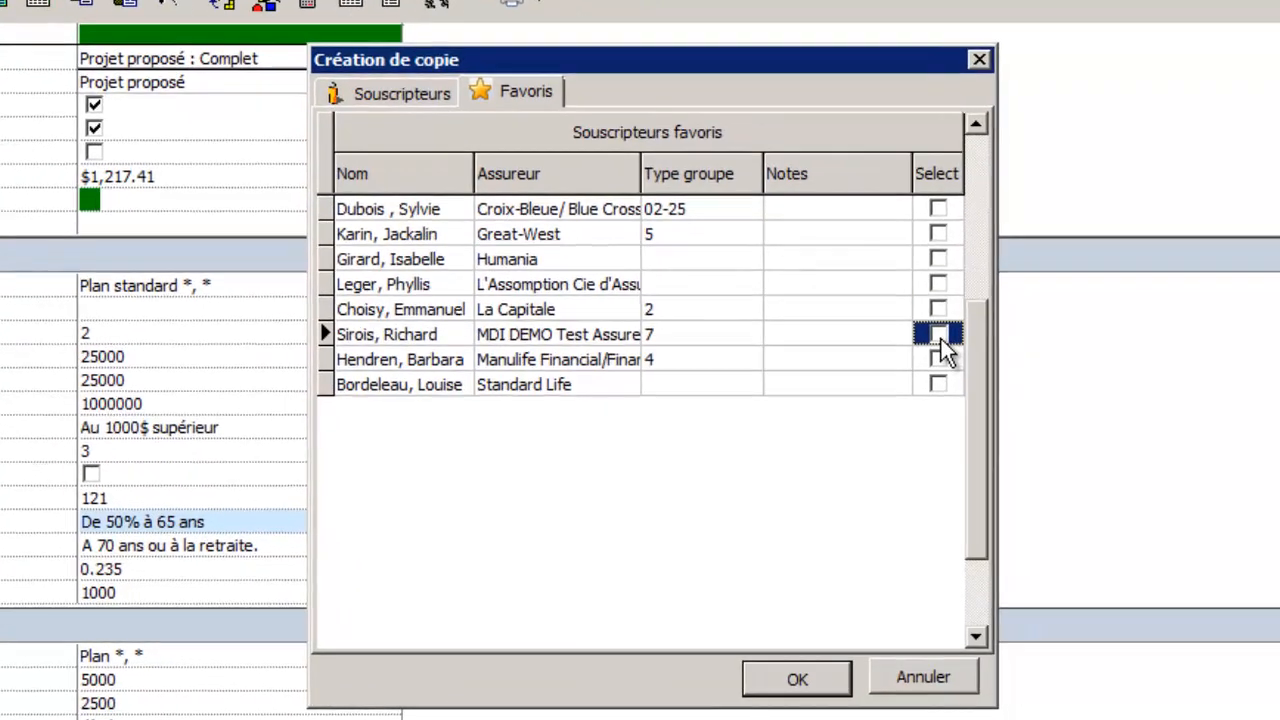
{"action": "left_click", "coordinate": [963, 343]}
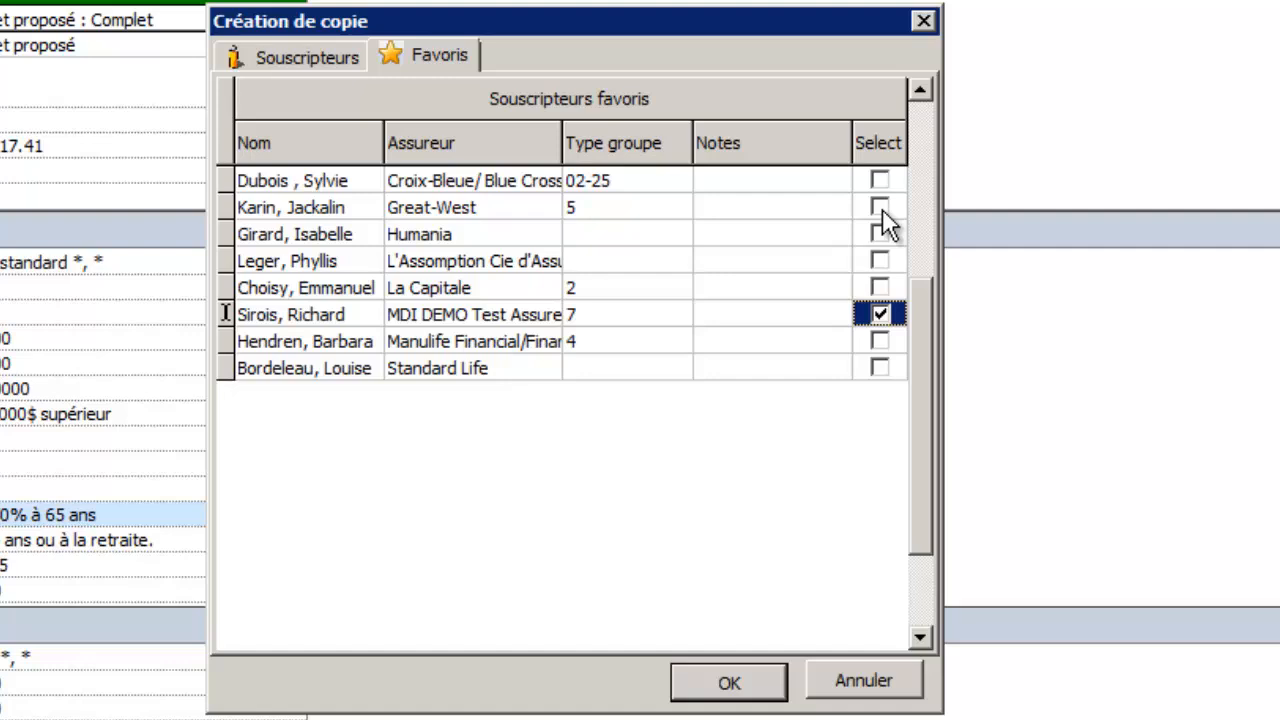
{"action": "left_click", "coordinate": [880, 207]}
{"action": "left_click", "coordinate": [884, 287]}
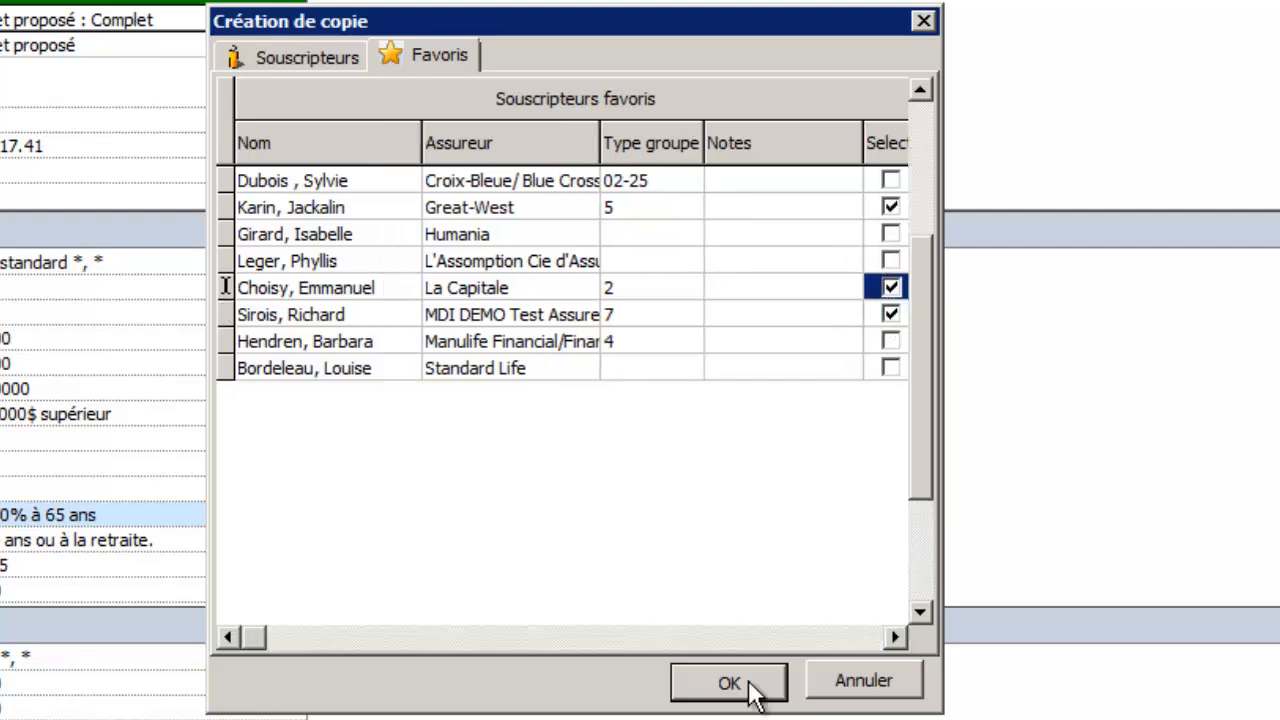
{"action": "left_click", "coordinate": [729, 683]}
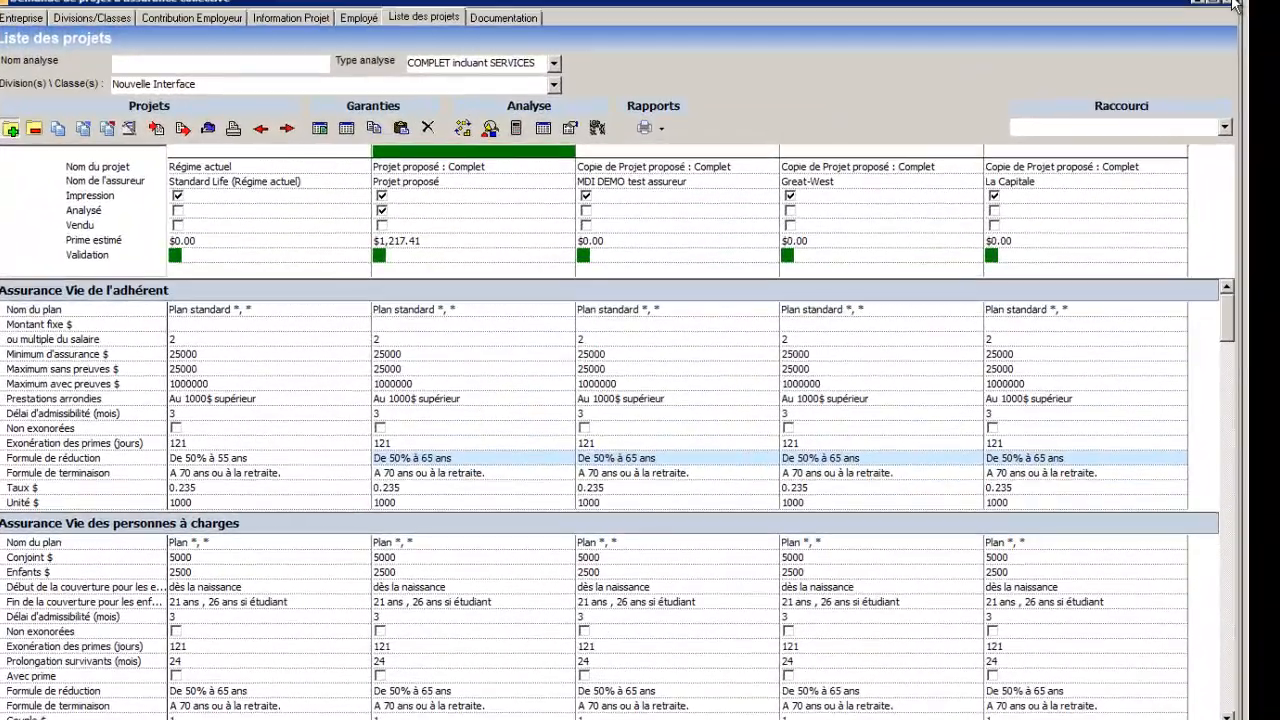
{"action": "left_click", "coordinate": [1231, 2]}
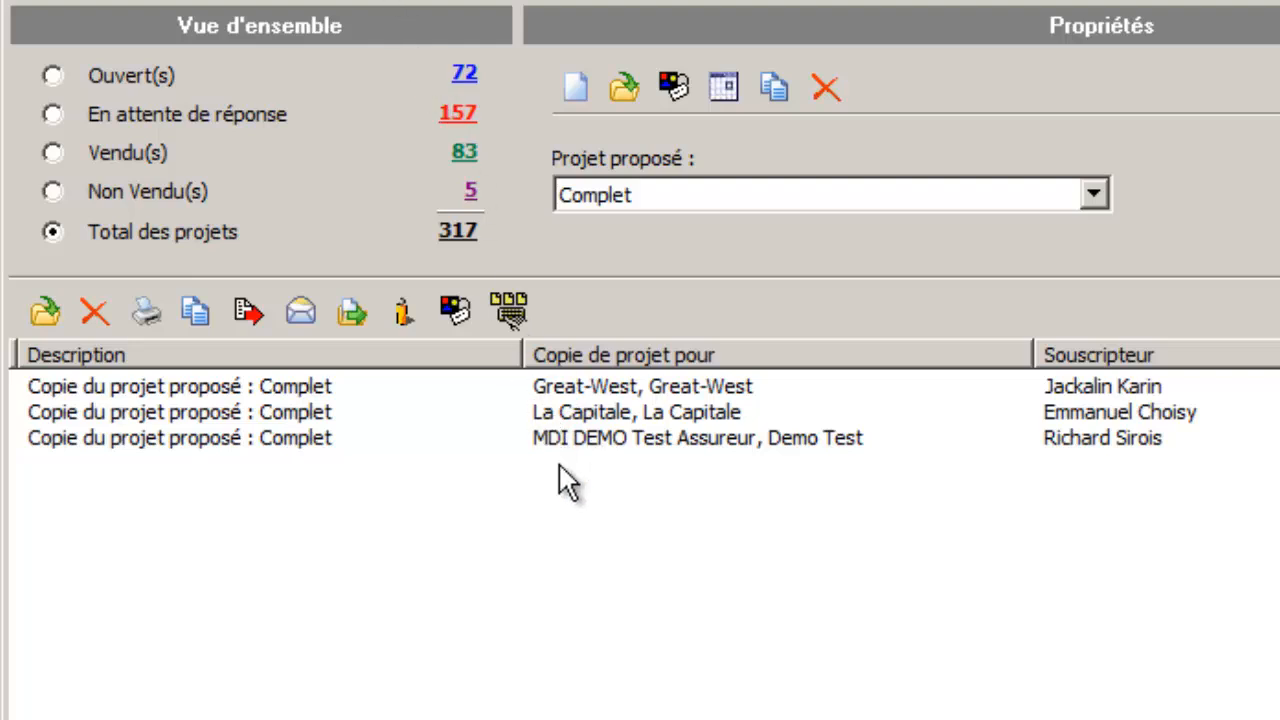
Send the MDI DEMO Test Assureur copy to its insurer and reopen the company's project list
{"action": "left_click", "coordinate": [577, 438]}
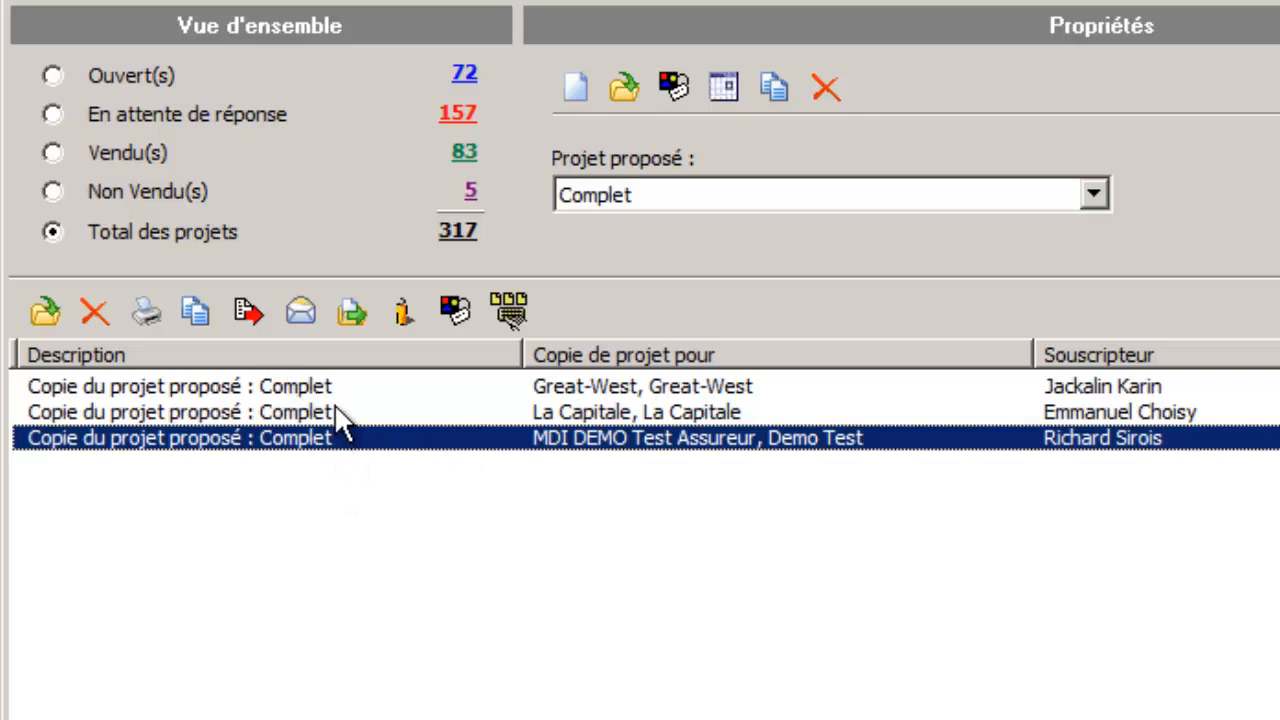
{"action": "left_click", "coordinate": [249, 310]}
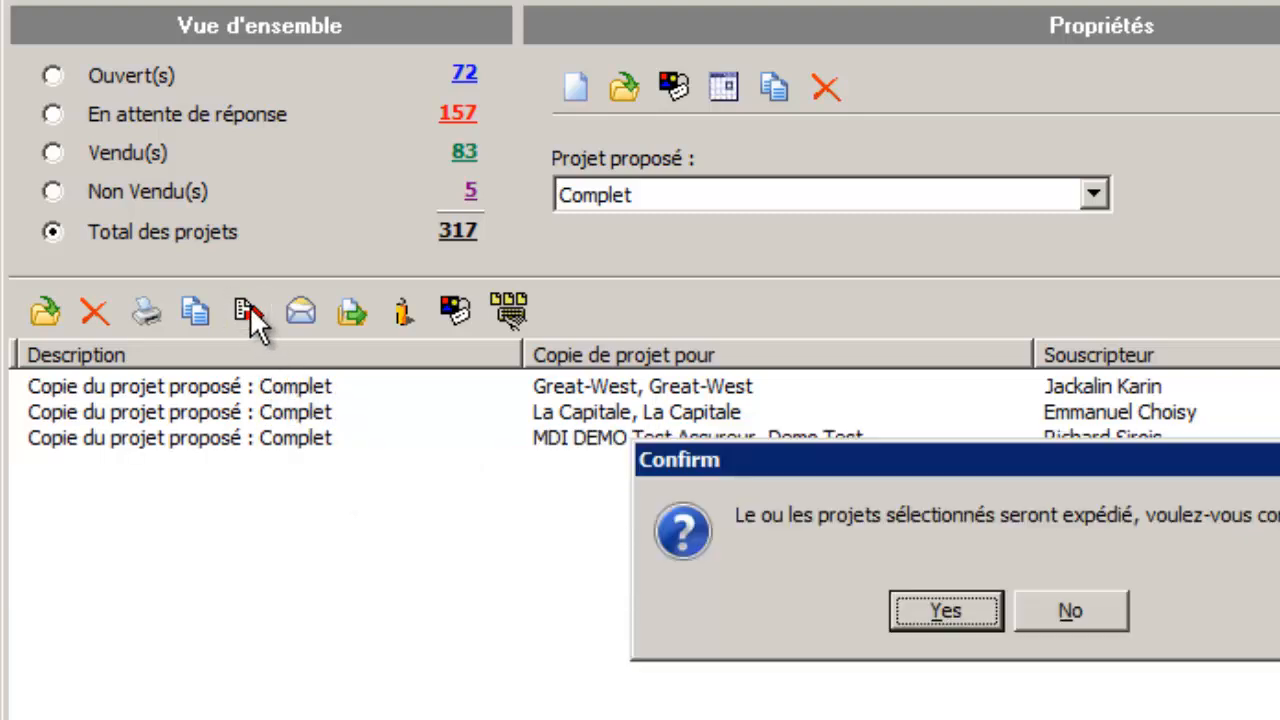
{"action": "left_click", "coordinate": [943, 611]}
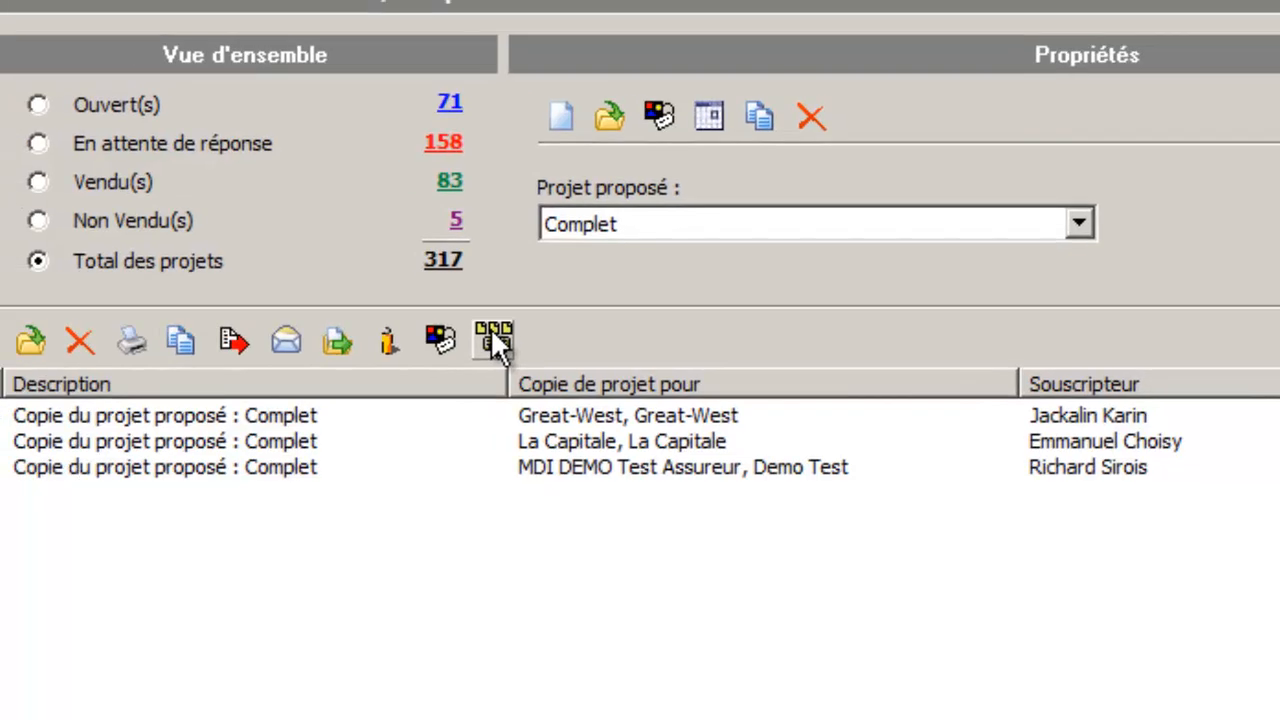
{"action": "left_click", "coordinate": [452, 336]}
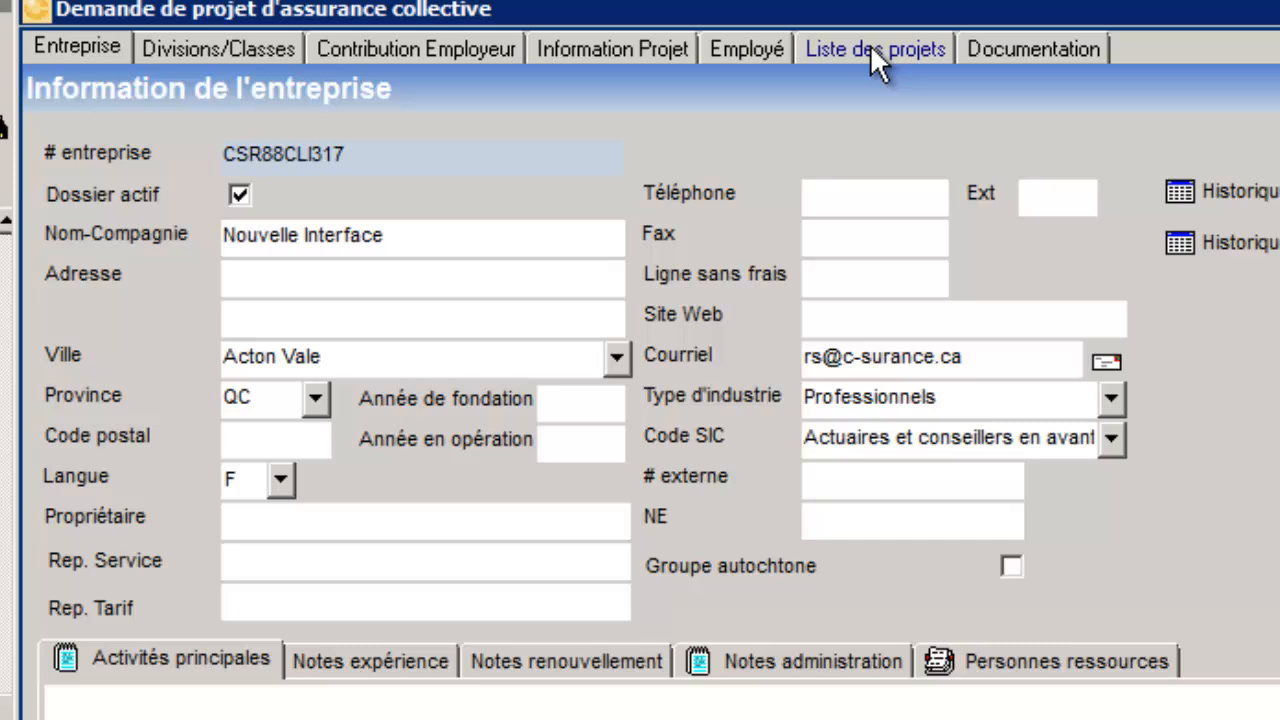
{"action": "left_click", "coordinate": [864, 28]}
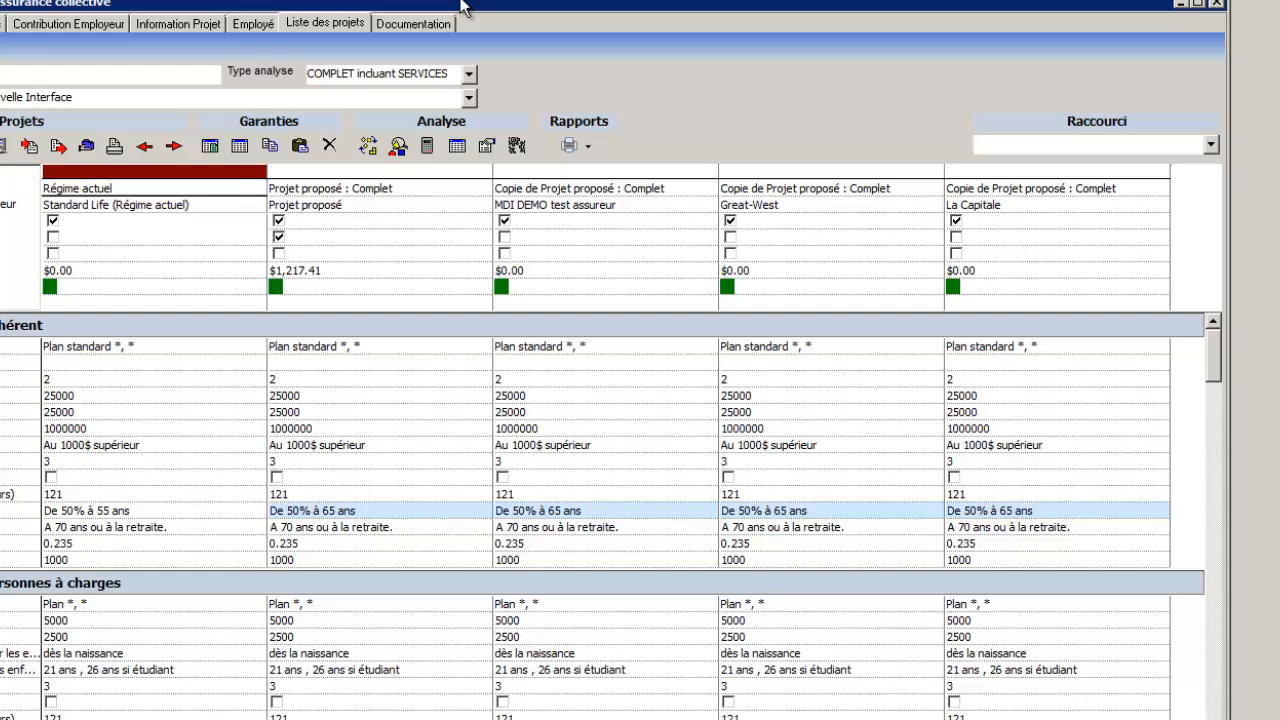
Give the MDI DEMO copy termination at A 75 ans ou à la retraite, 3 × salary and a 0.256 rate
{"action": "left_click", "coordinate": [588, 524]}
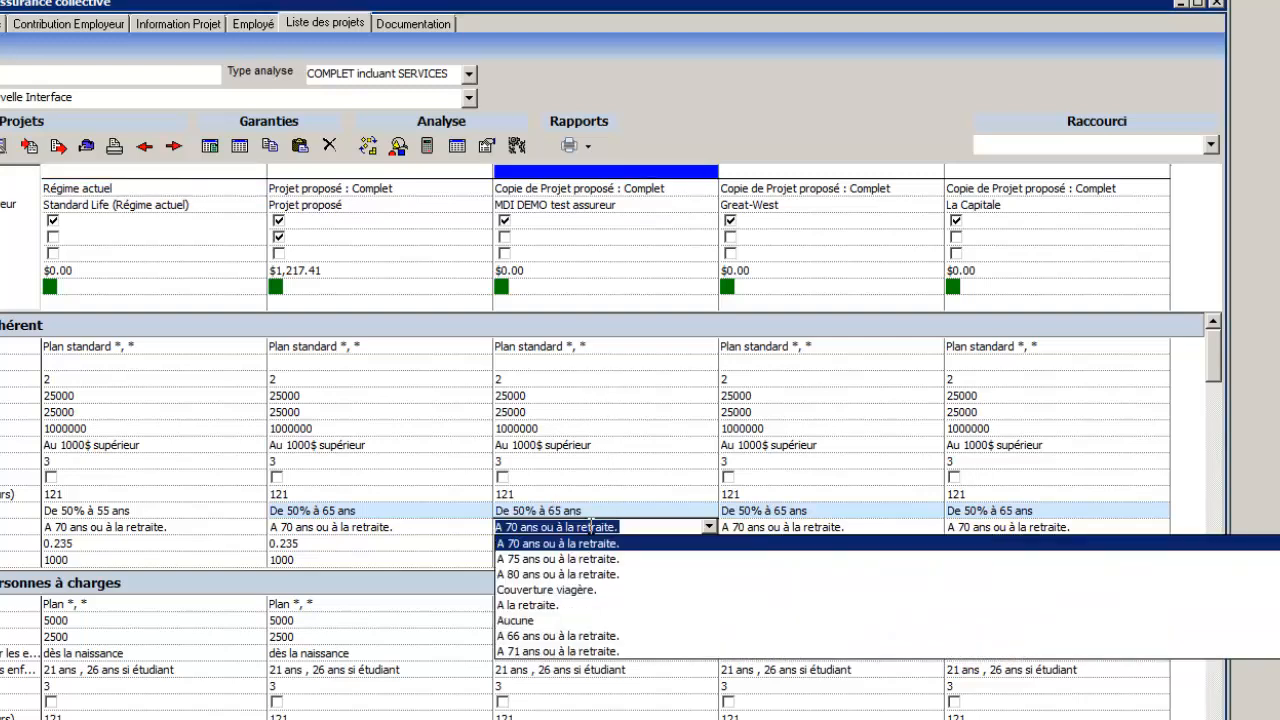
{"action": "left_click", "coordinate": [572, 559]}
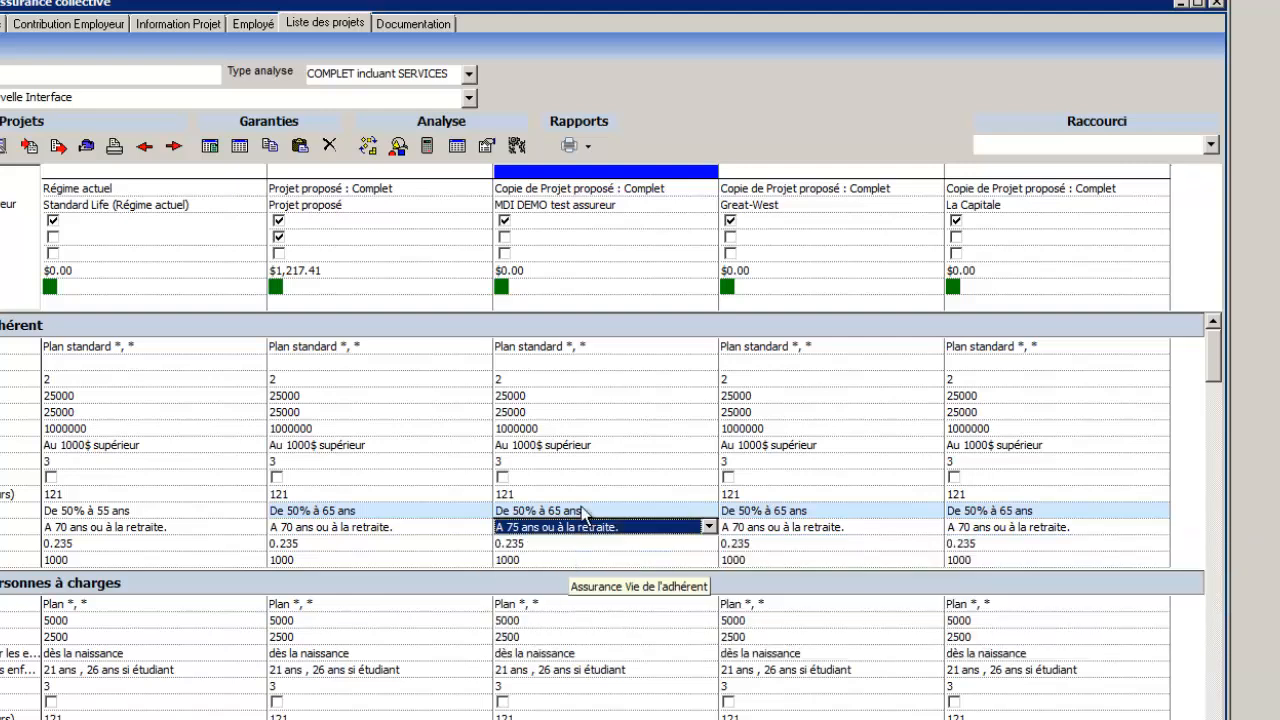
{"action": "left_click", "coordinate": [584, 382]}
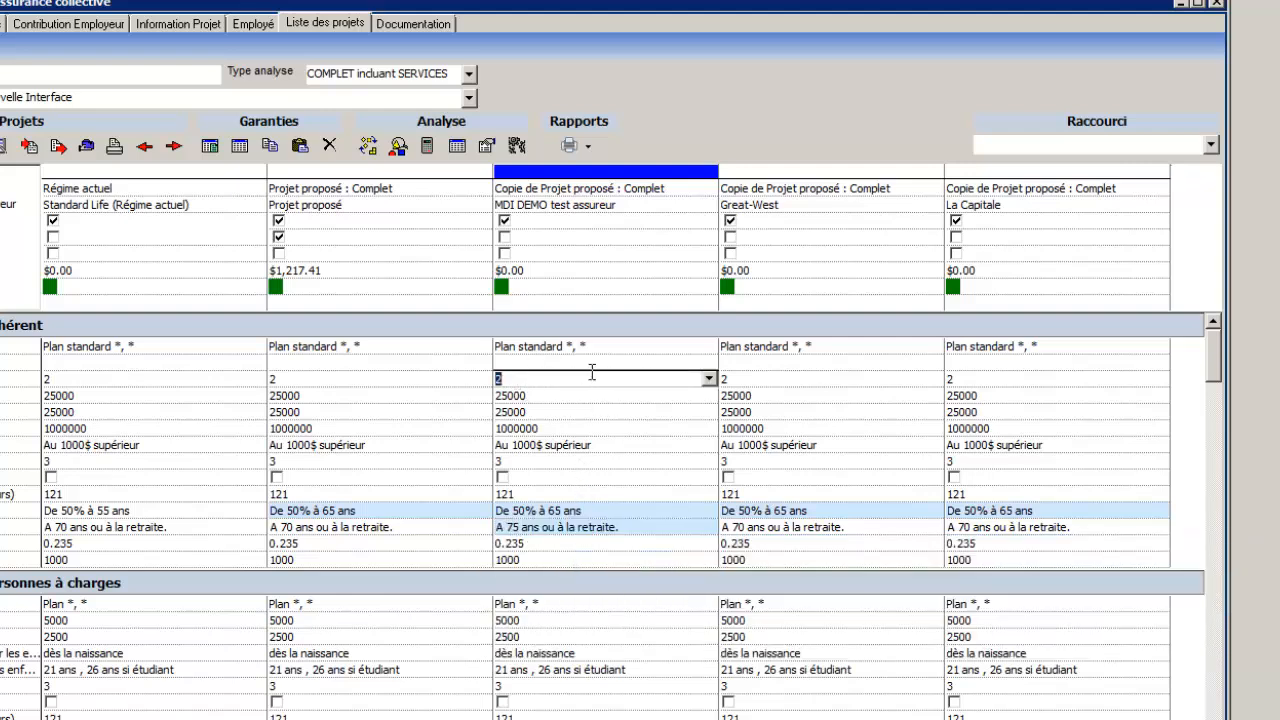
{"action": "type", "text": "3"}
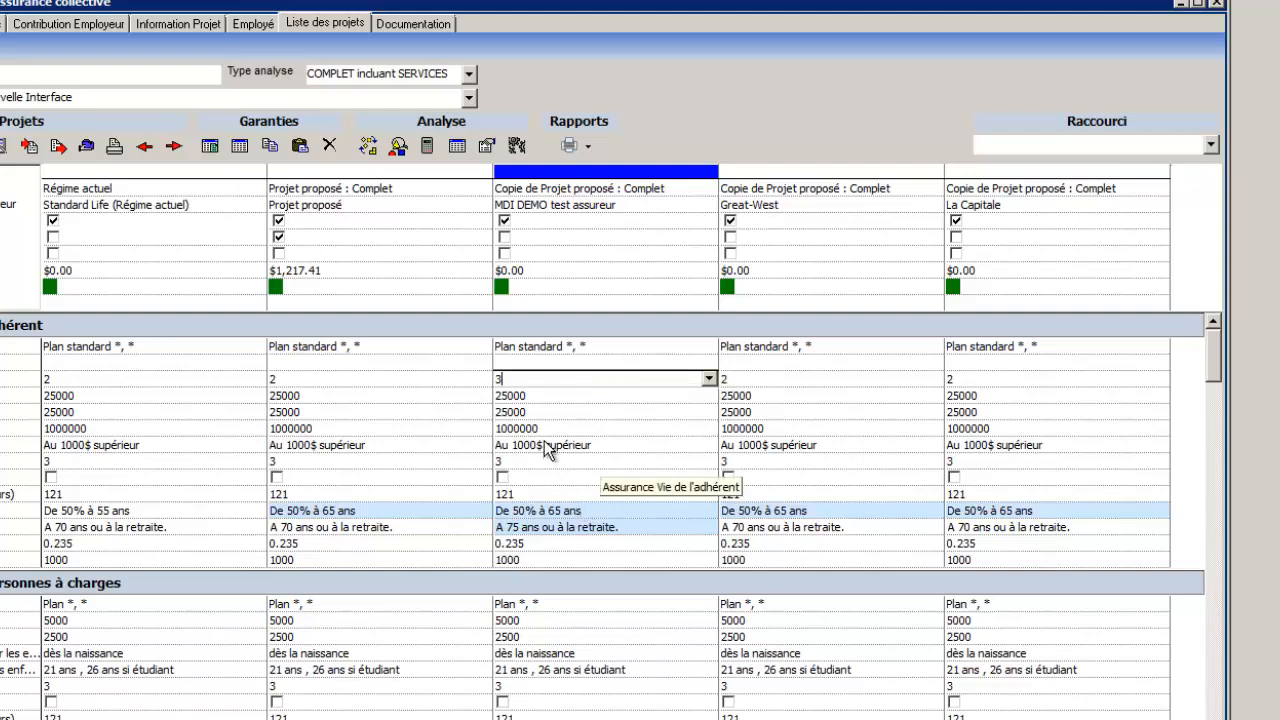
{"action": "left_click", "coordinate": [545, 397]}
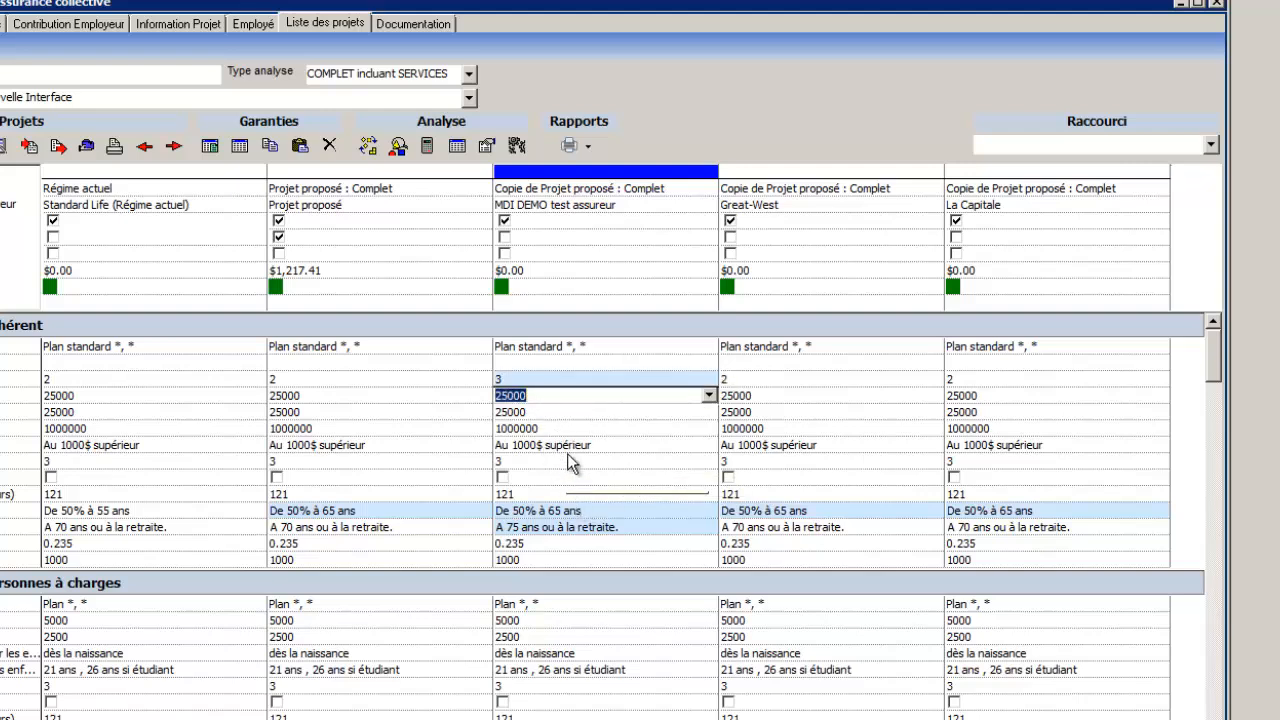
{"action": "left_click", "coordinate": [537, 544]}
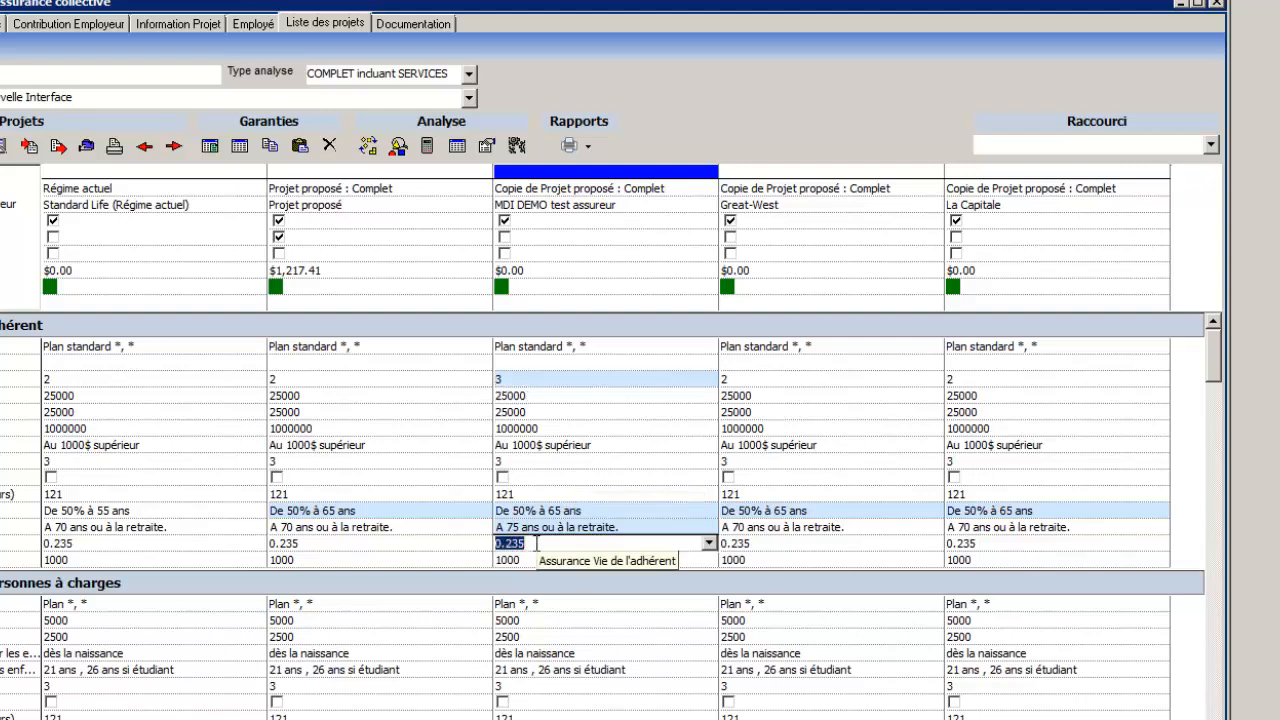
{"action": "type", "text": ".2"}
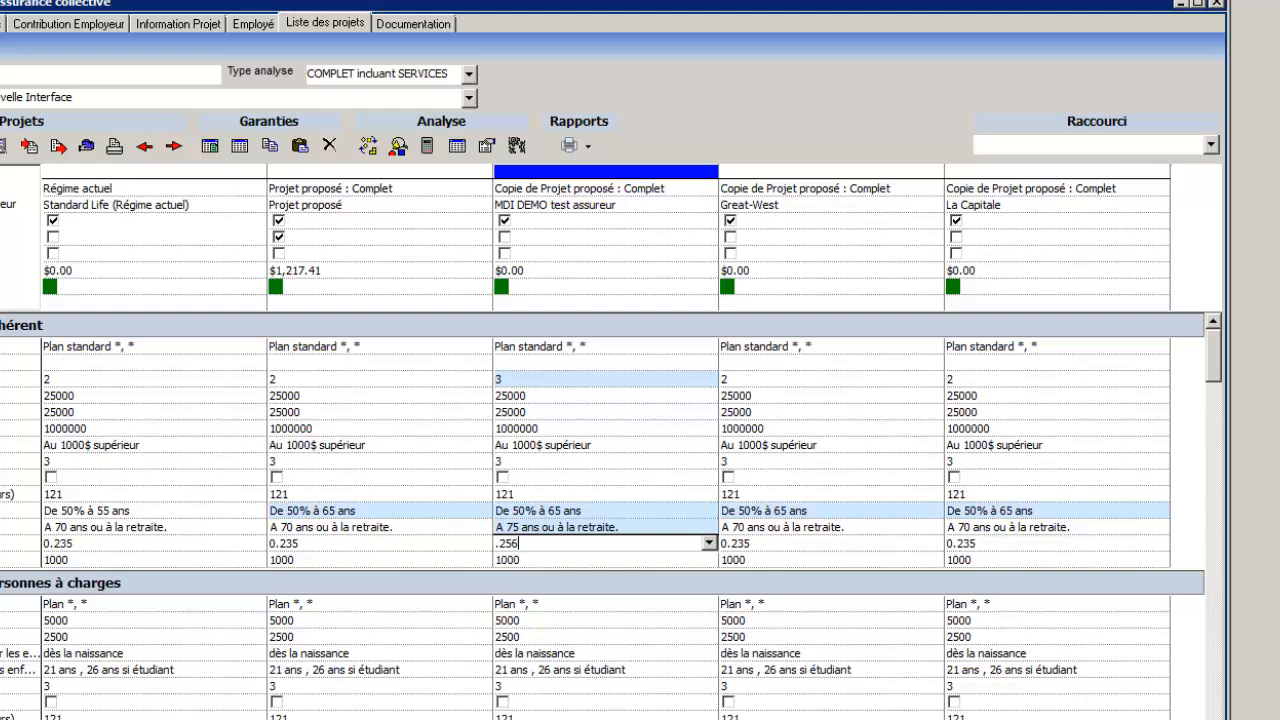
{"action": "left_click", "coordinate": [560, 715]}
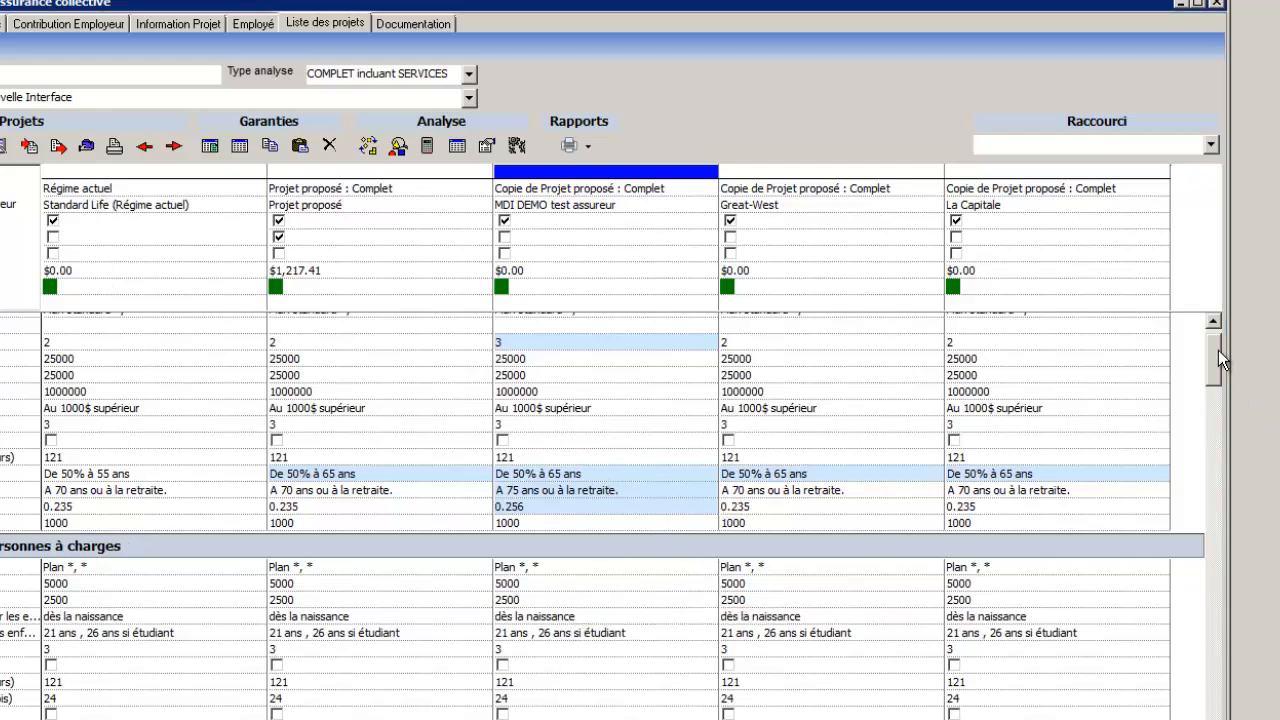
{"action": "left_click_drag", "start_coordinate": [1212, 357], "coordinate": [1209, 333]}
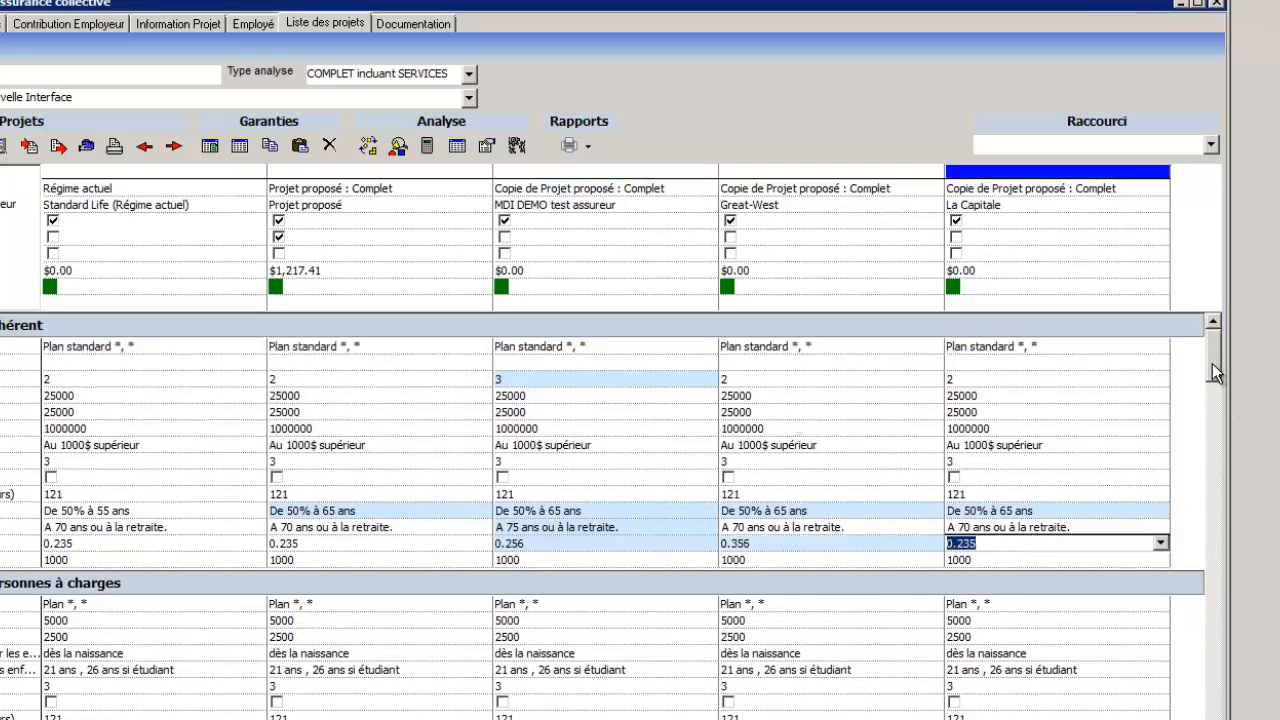
{"action": "left_click_drag", "start_coordinate": [1214, 424], "coordinate": [1217, 437]}
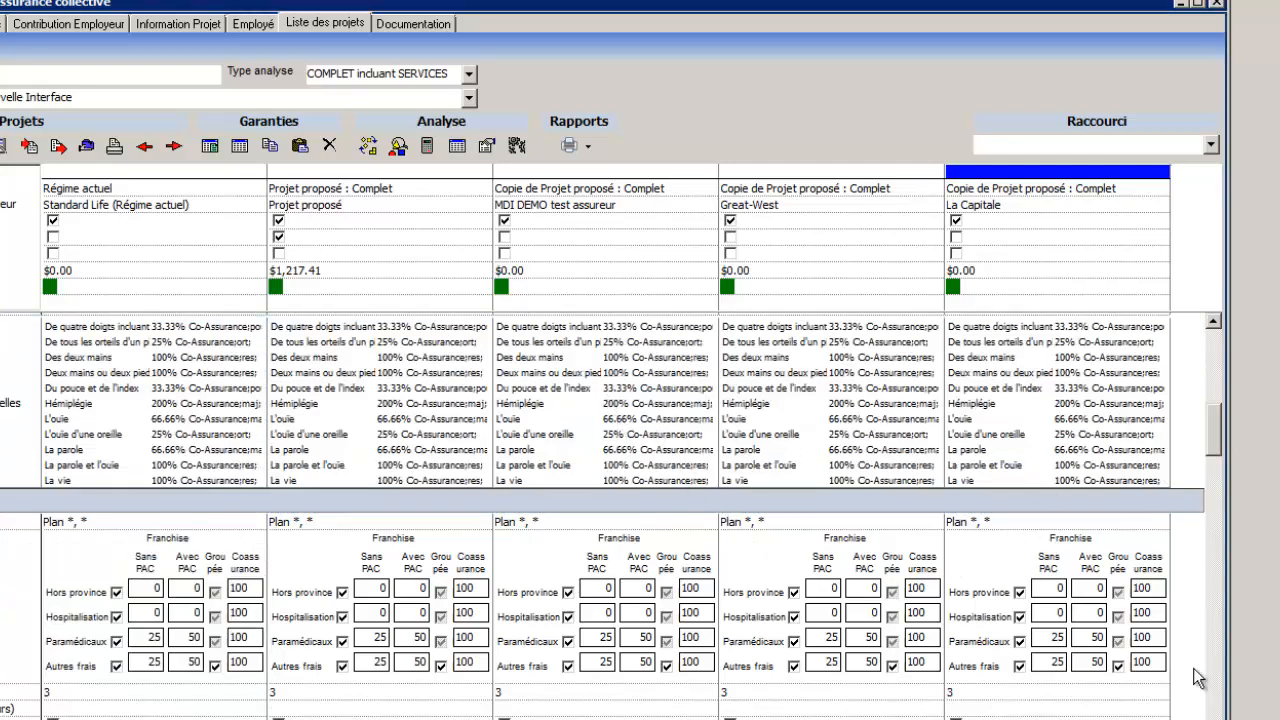
Open the MDI DEMO copy's paramedical pro grouping and change its amount per period from 500 to 600
{"action": "left_click", "coordinate": [1213, 717]}
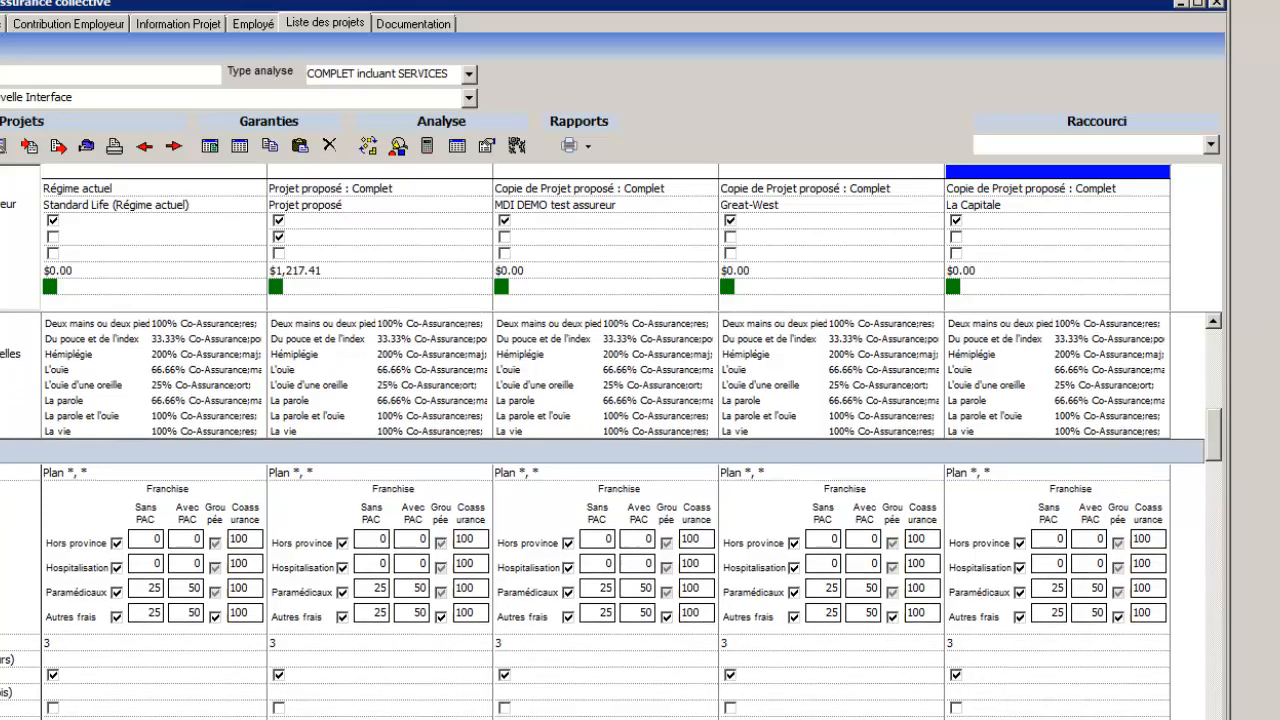
{"action": "left_click", "coordinate": [1213, 717]}
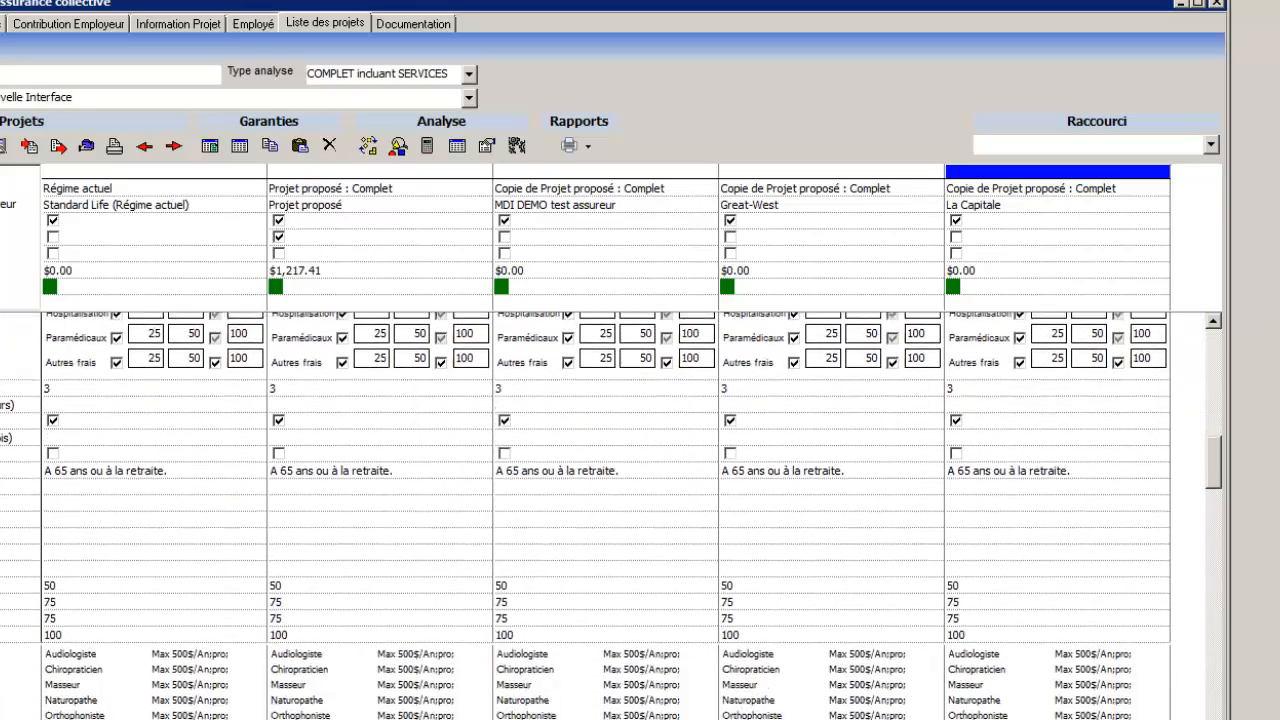
{"action": "left_click", "coordinate": [612, 650]}
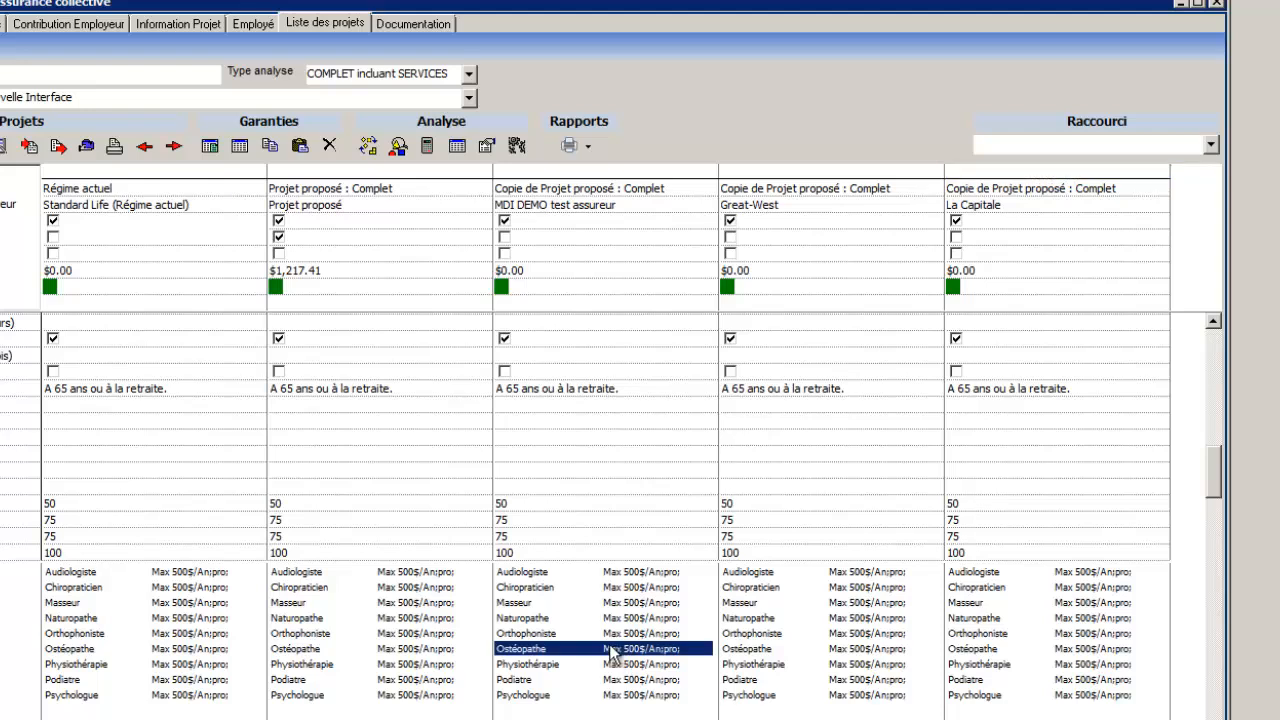
{"action": "double_click", "coordinate": [612, 650]}
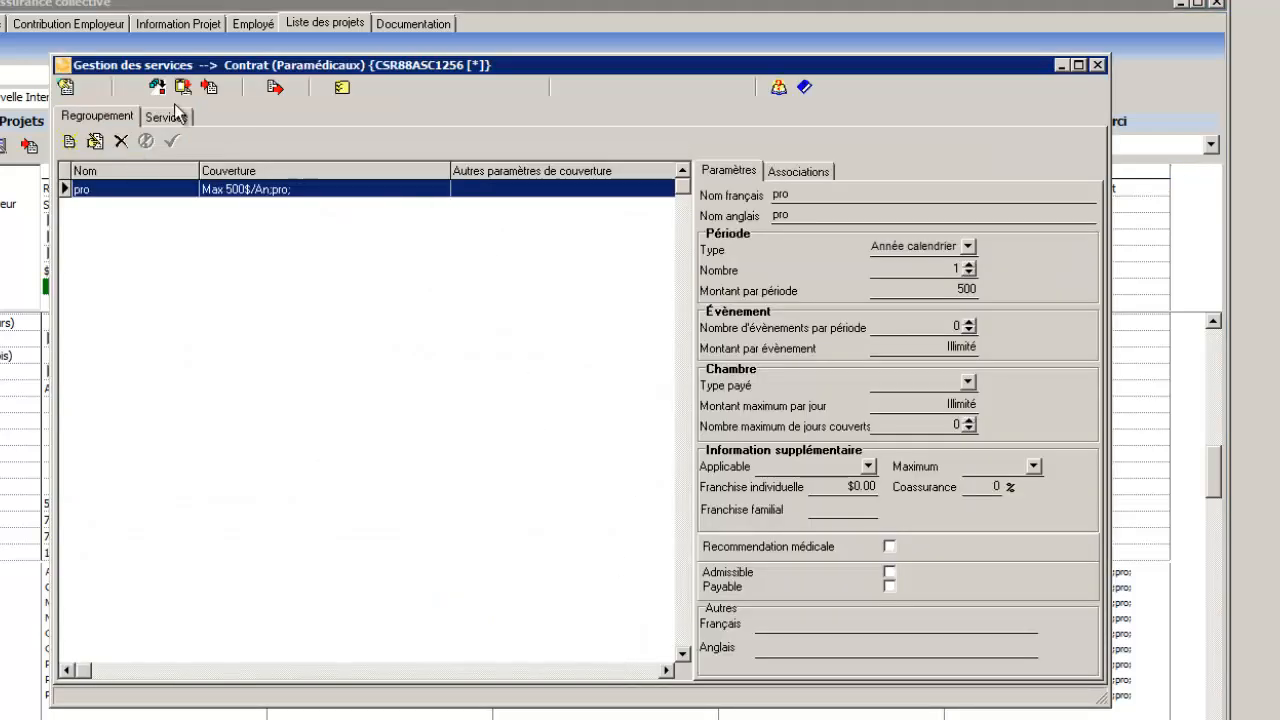
{"action": "left_click", "coordinate": [94, 141]}
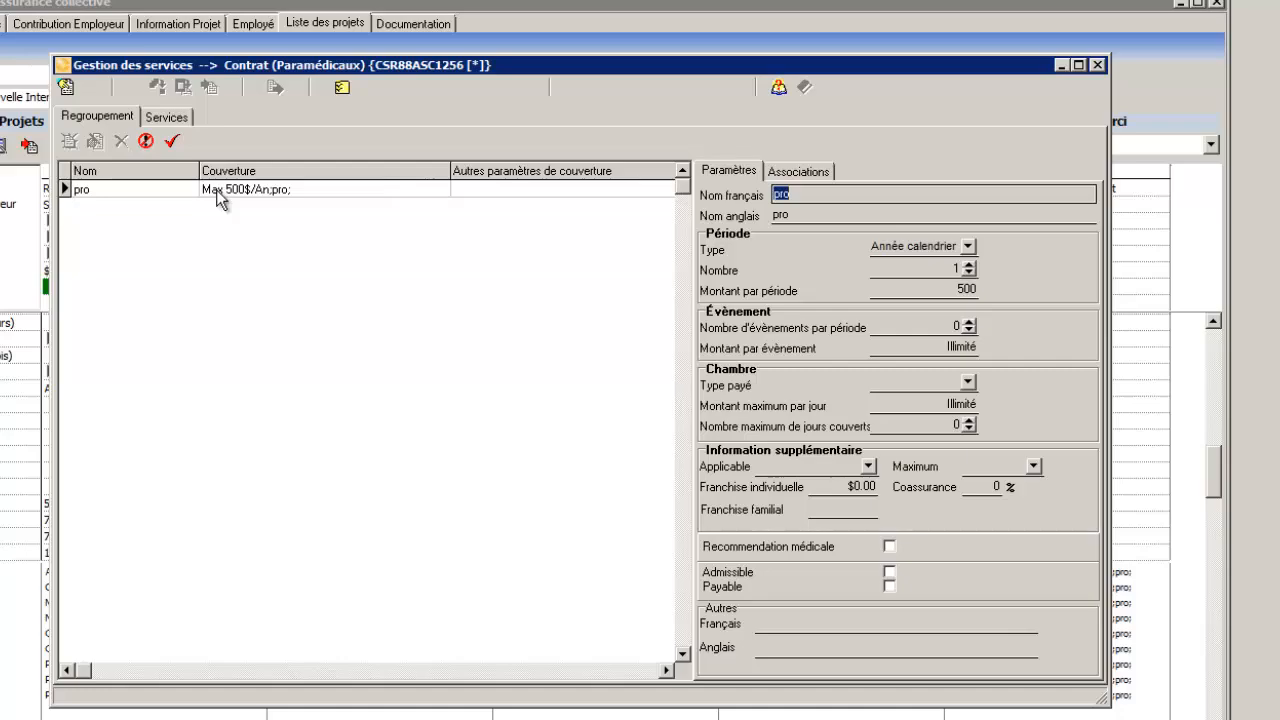
{"action": "left_click", "coordinate": [970, 289]}
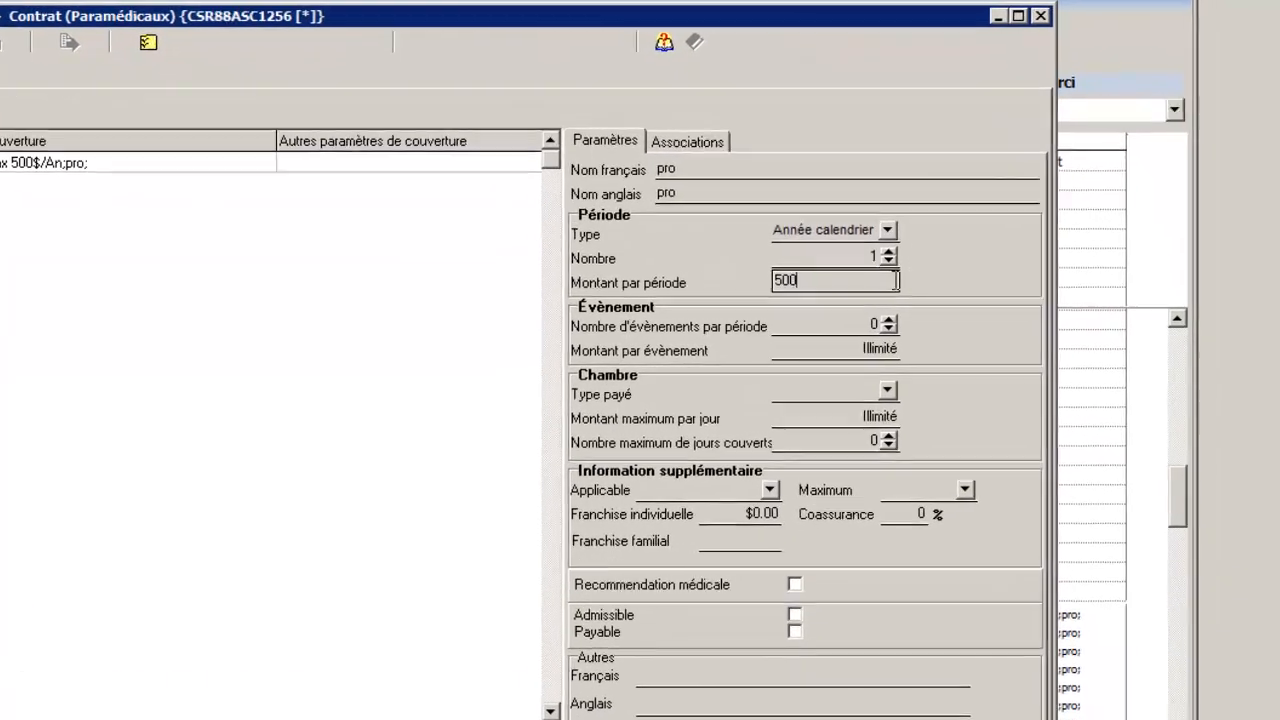
{"action": "double_click", "coordinate": [895, 281]}
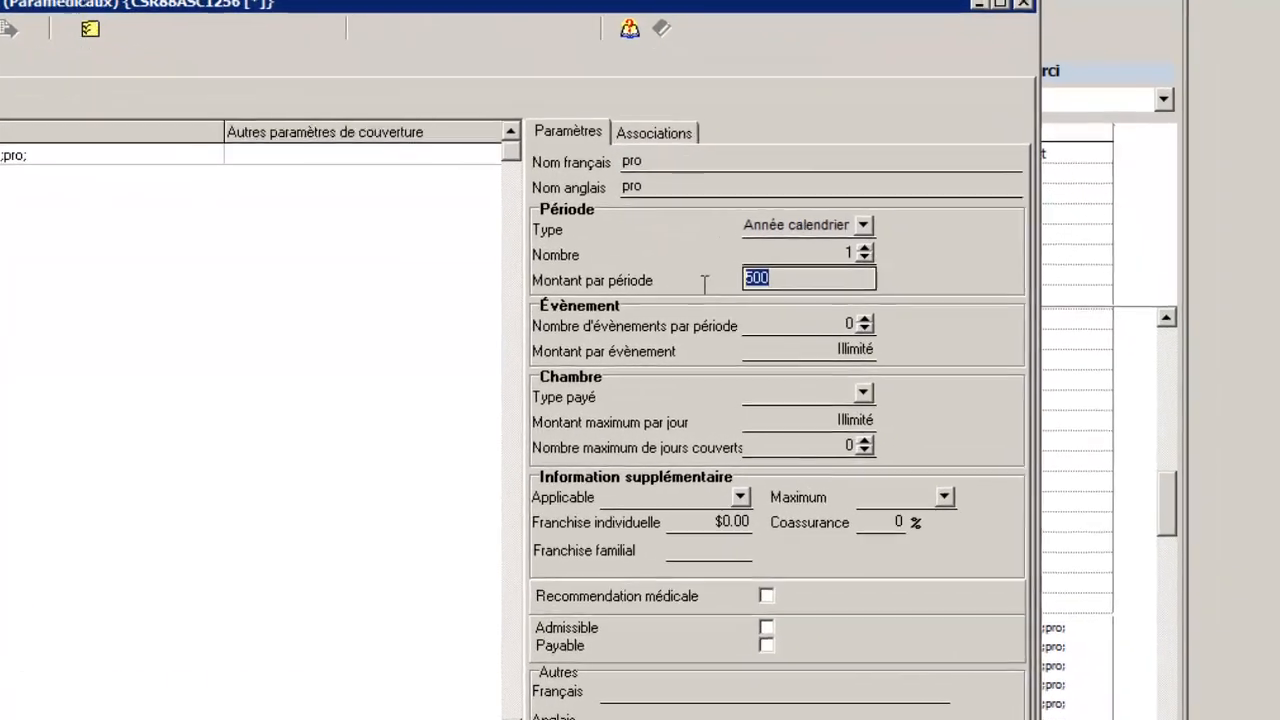
{"action": "type", "text": "600"}
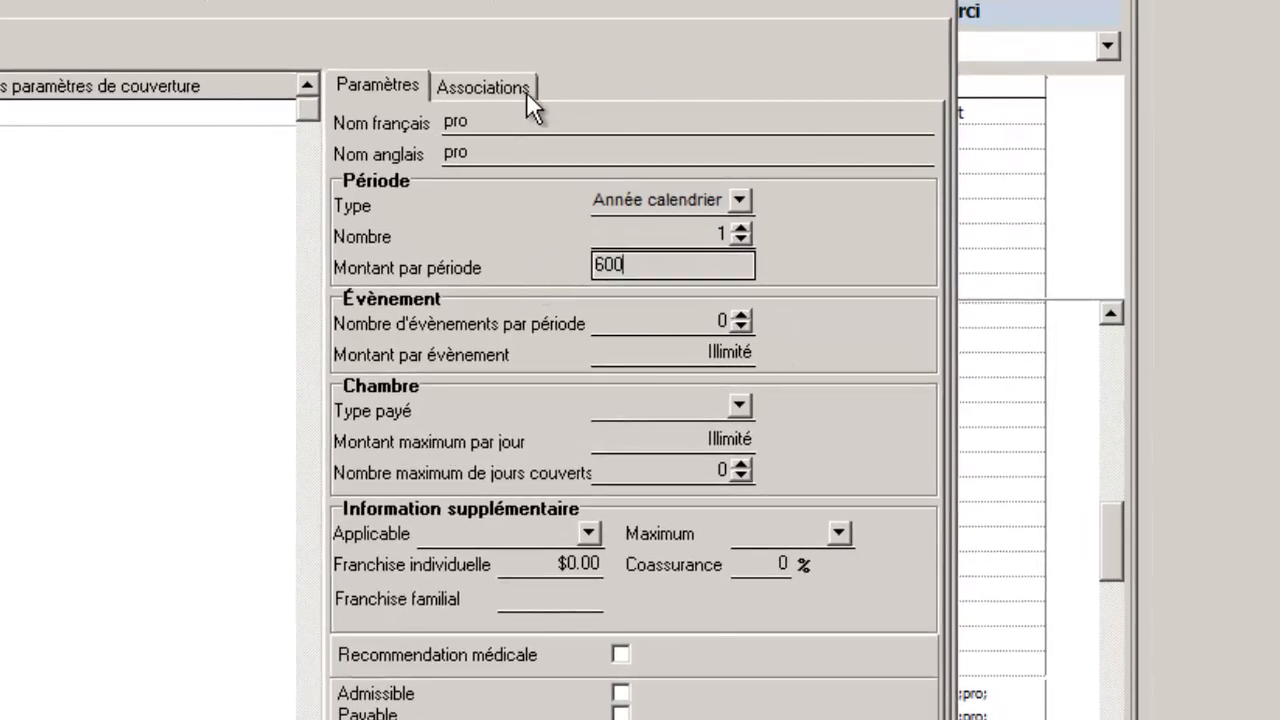
Add Conseiller en orientation, Diététiste and Inhalothérapeute to the grouping and remove Podiatre
{"action": "left_click", "coordinate": [523, 88]}
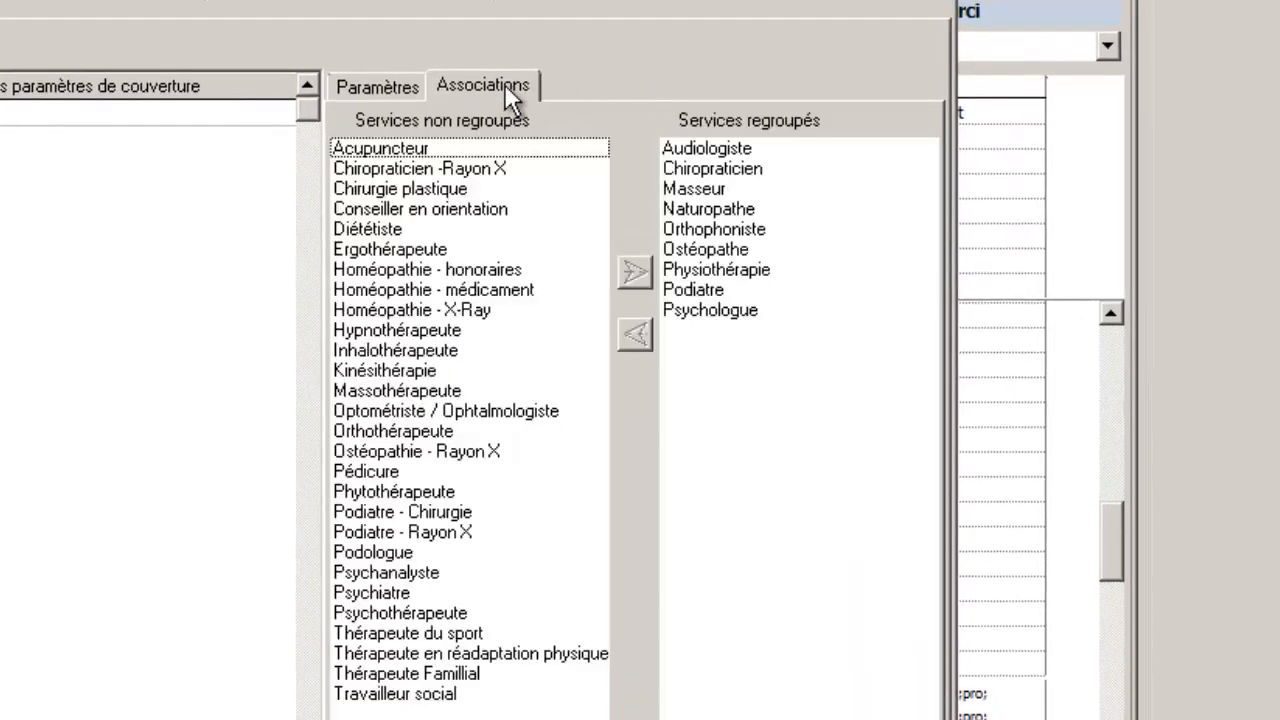
{"action": "left_click", "coordinate": [434, 214]}
{"action": "left_click", "coordinate": [380, 232], "text": "ctrl"}
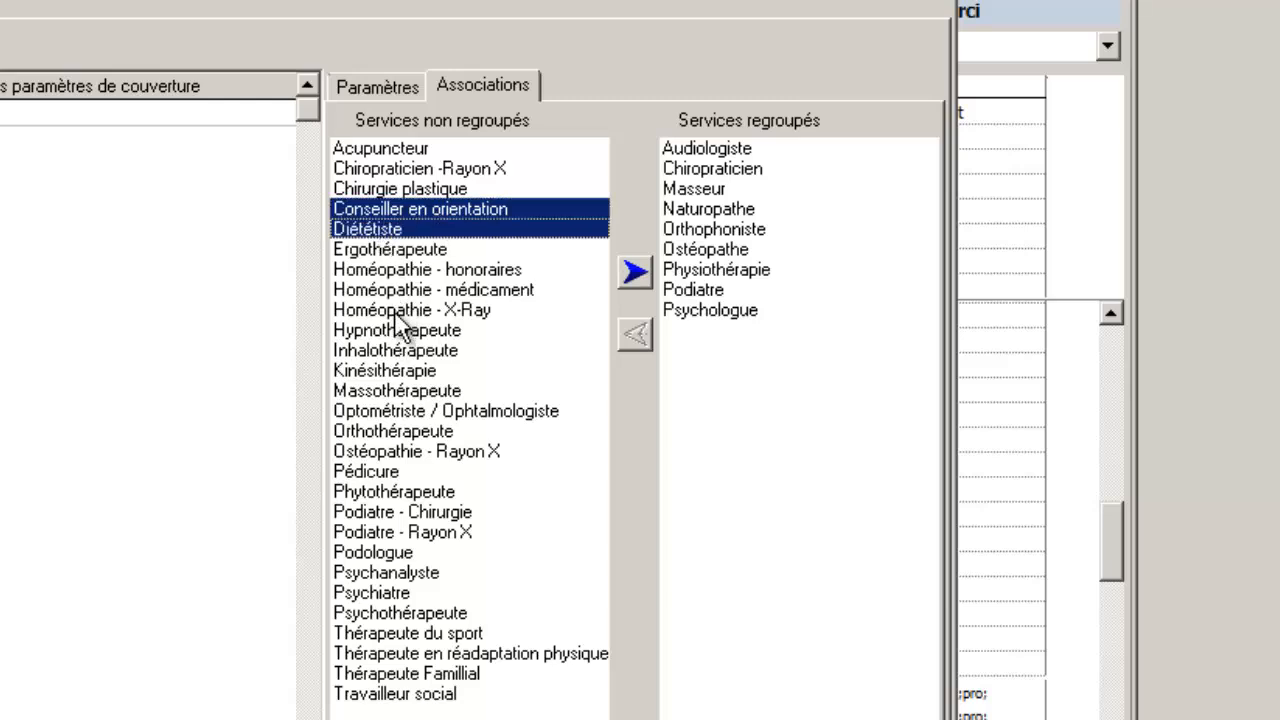
{"action": "left_click", "coordinate": [400, 350], "text": "ctrl"}
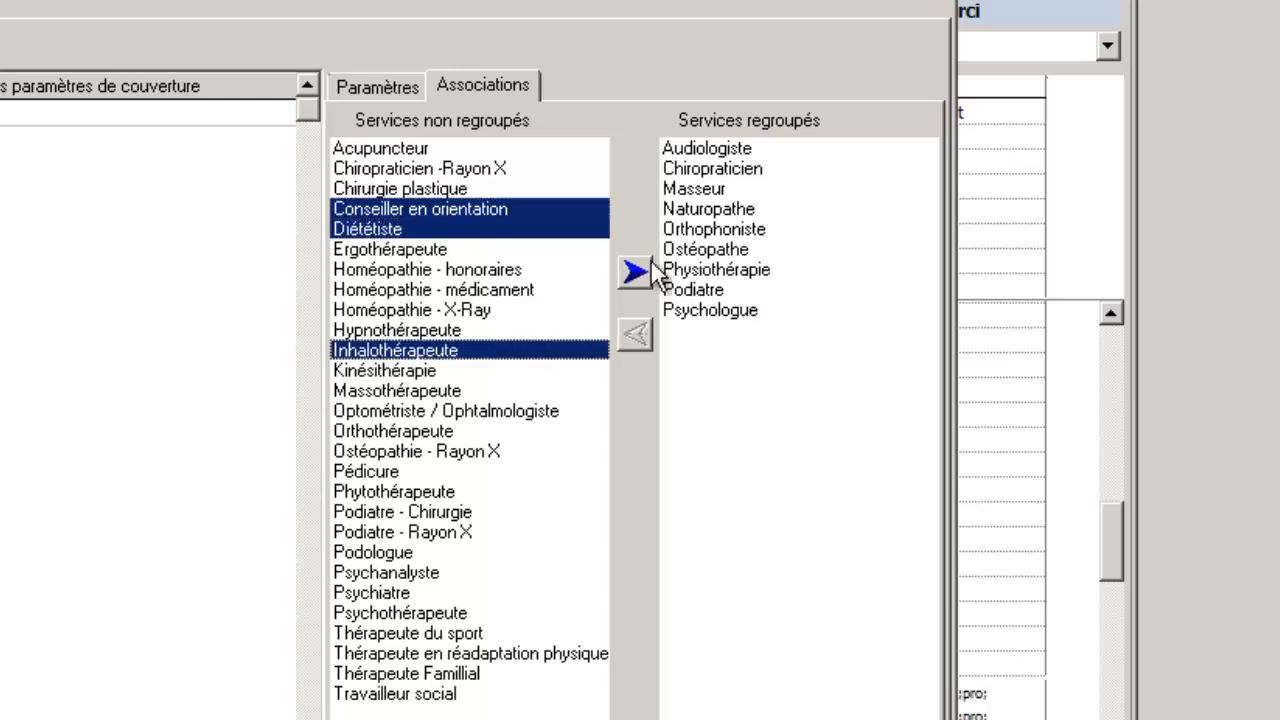
{"action": "left_click", "coordinate": [648, 272]}
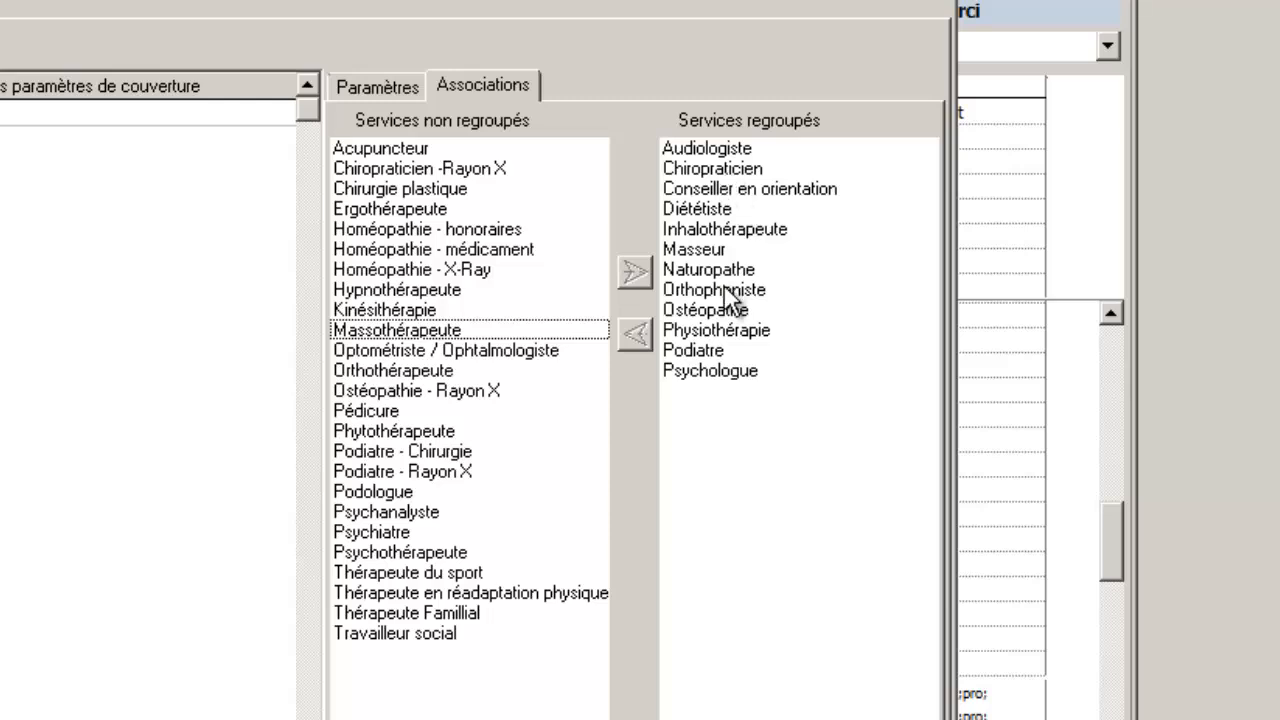
{"action": "left_click", "coordinate": [718, 351]}
{"action": "left_click", "coordinate": [636, 336]}
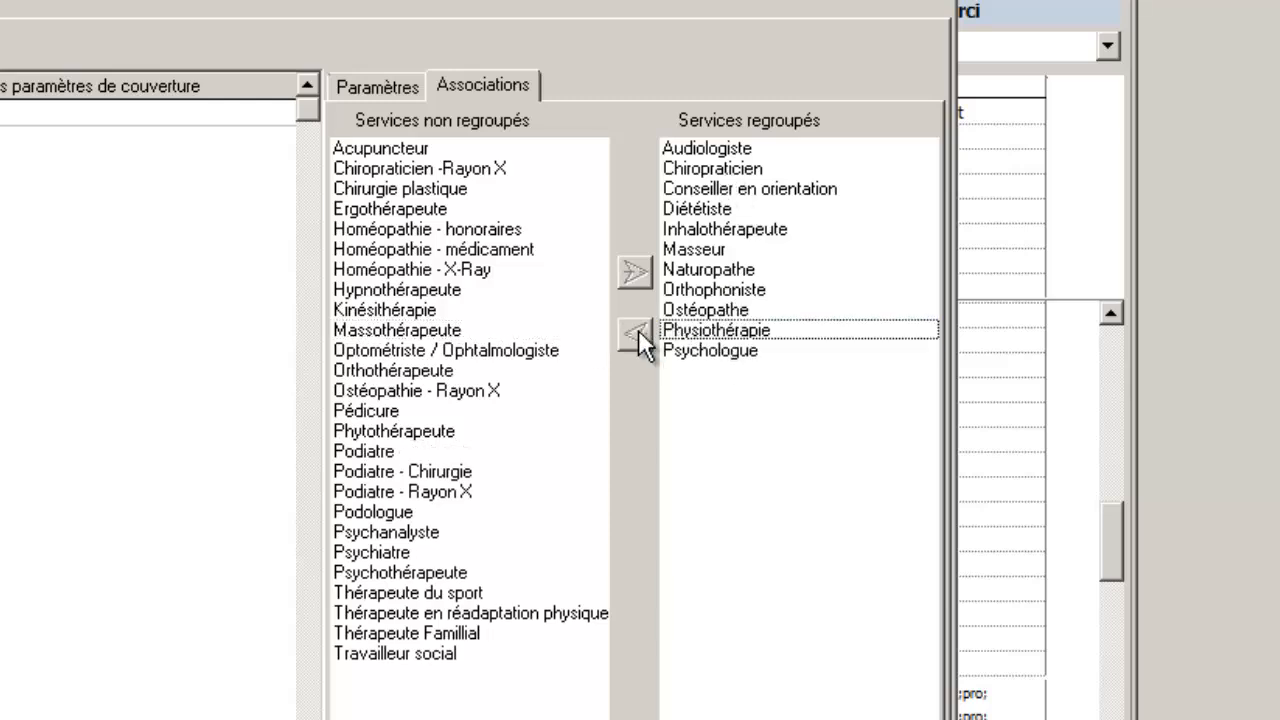
Set the grouping's coinsurance to 80%, save it and close the services window
{"action": "left_click", "coordinate": [382, 87]}
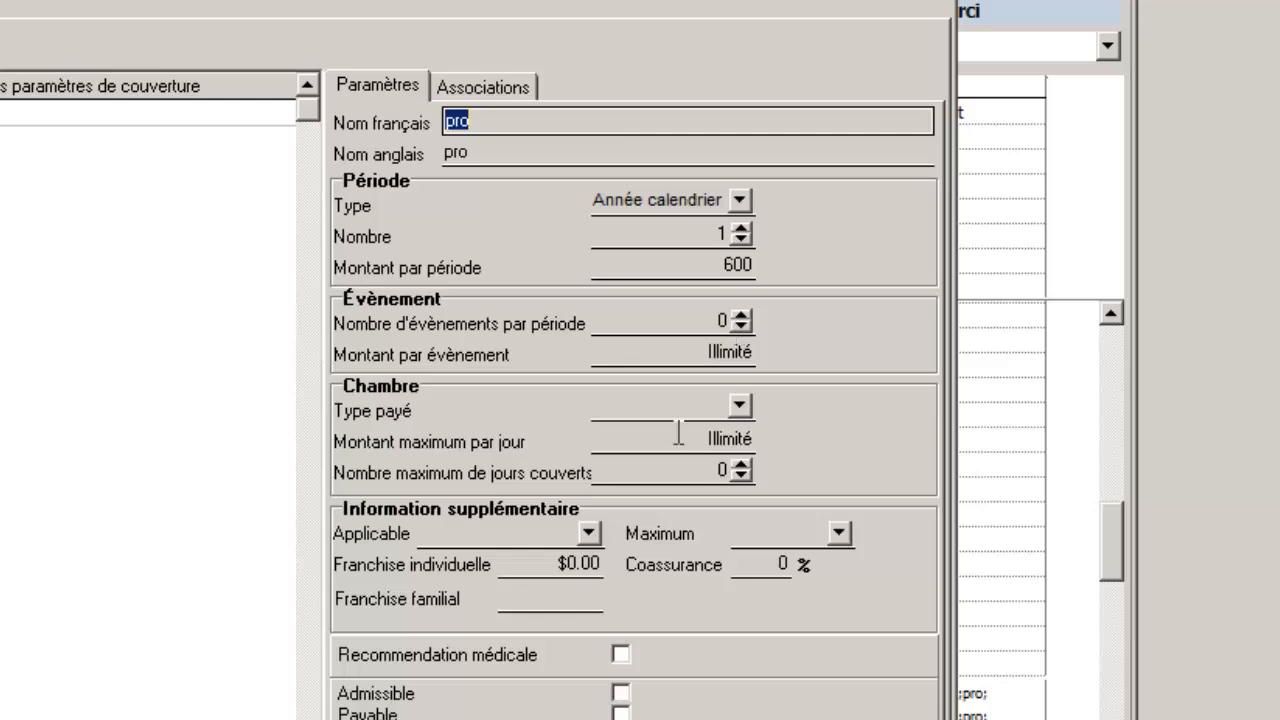
{"action": "left_click", "coordinate": [591, 533]}
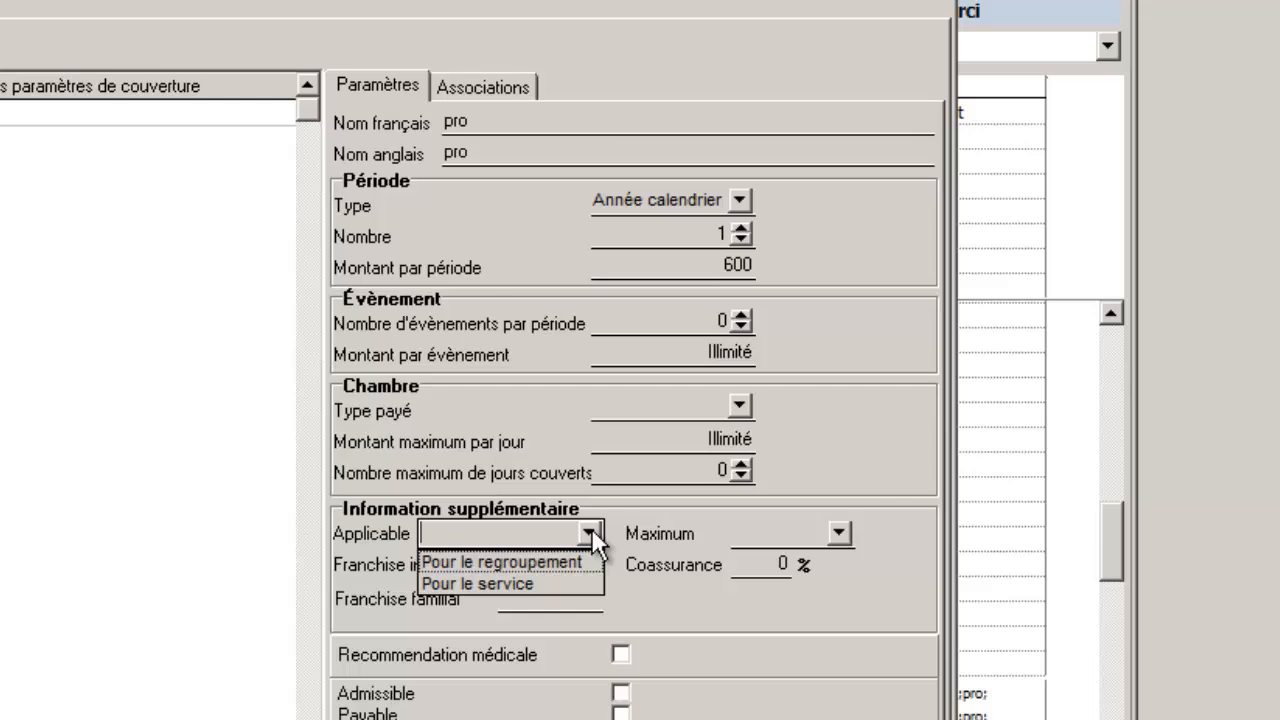
{"action": "left_click", "coordinate": [840, 533]}
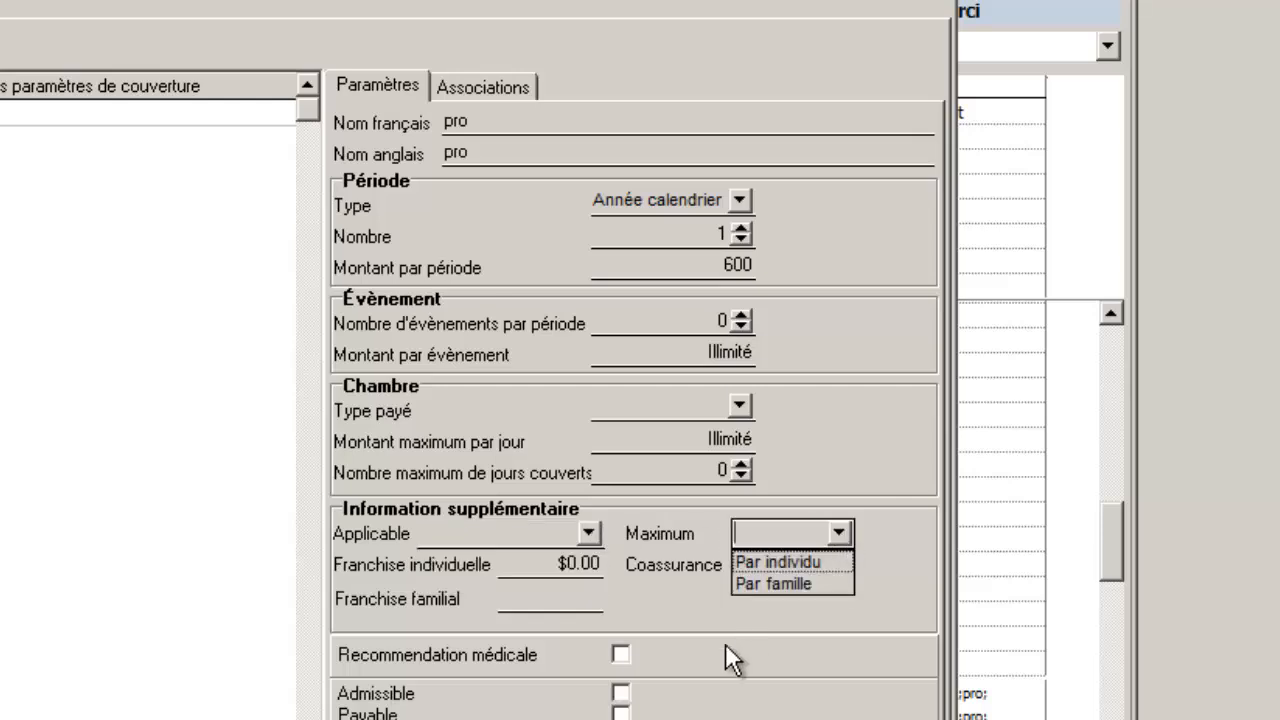
{"action": "left_click", "coordinate": [706, 616]}
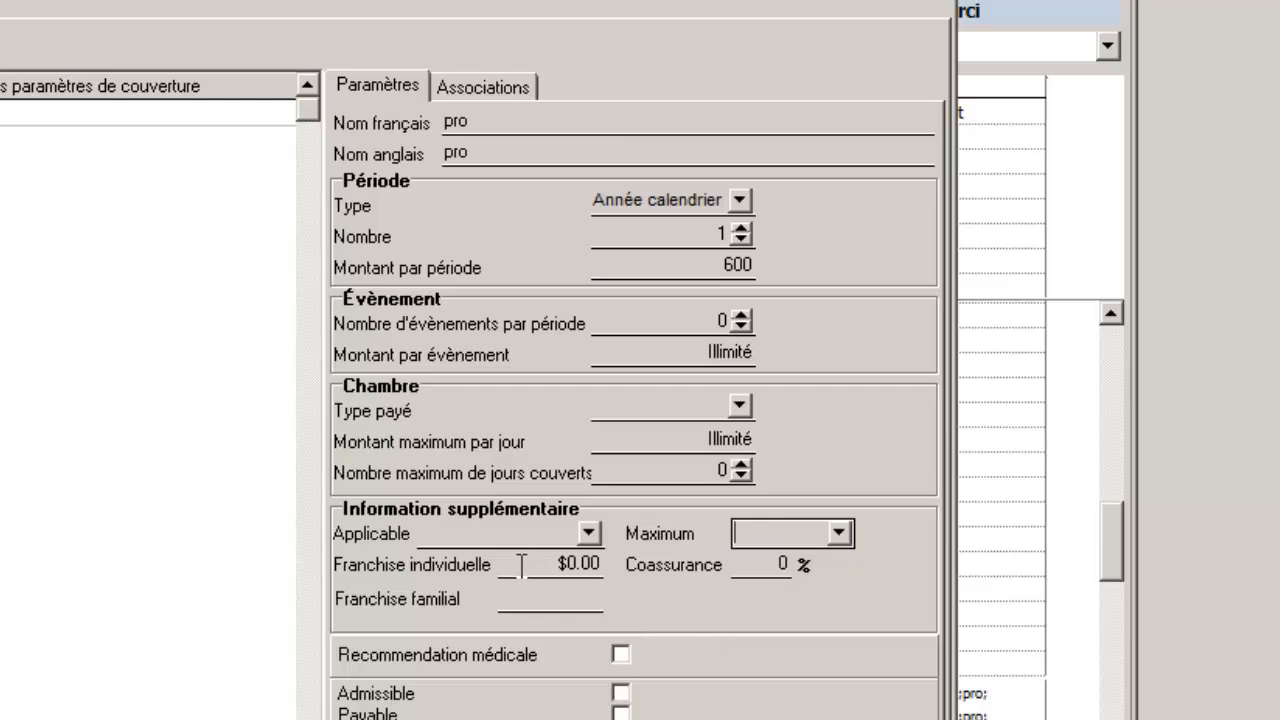
{"action": "left_click", "coordinate": [760, 562]}
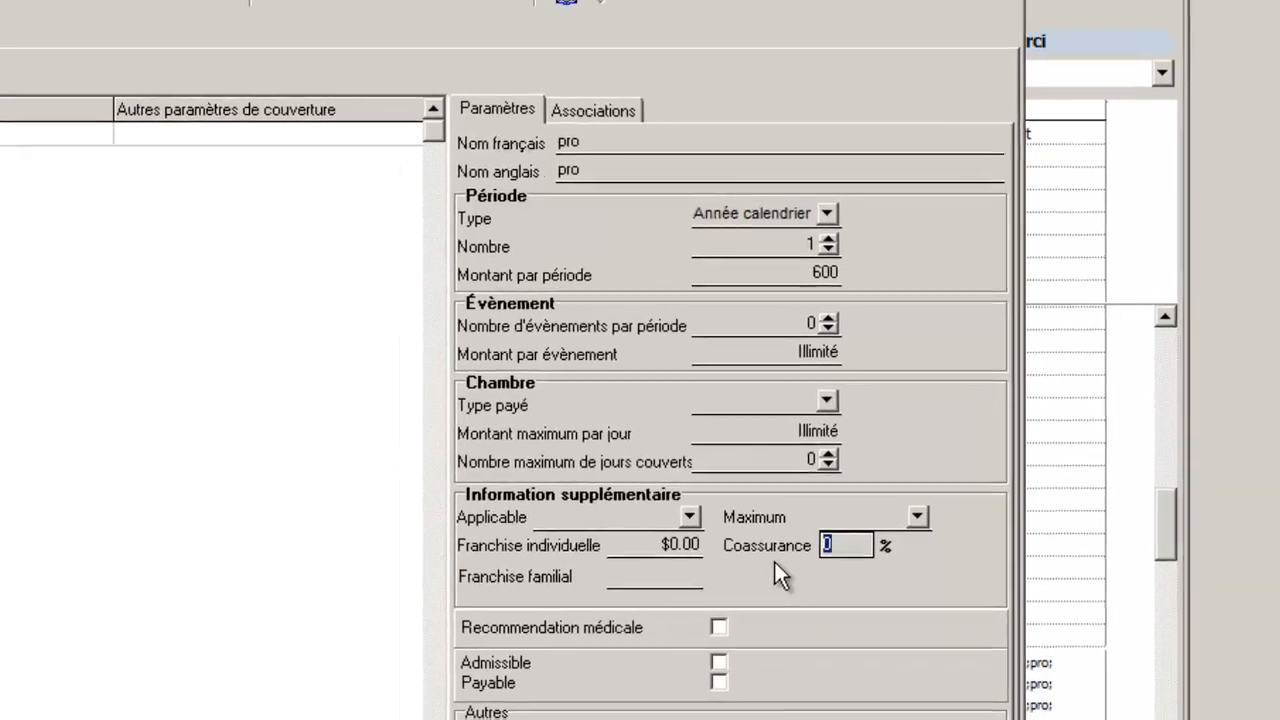
{"action": "type", "text": "80"}
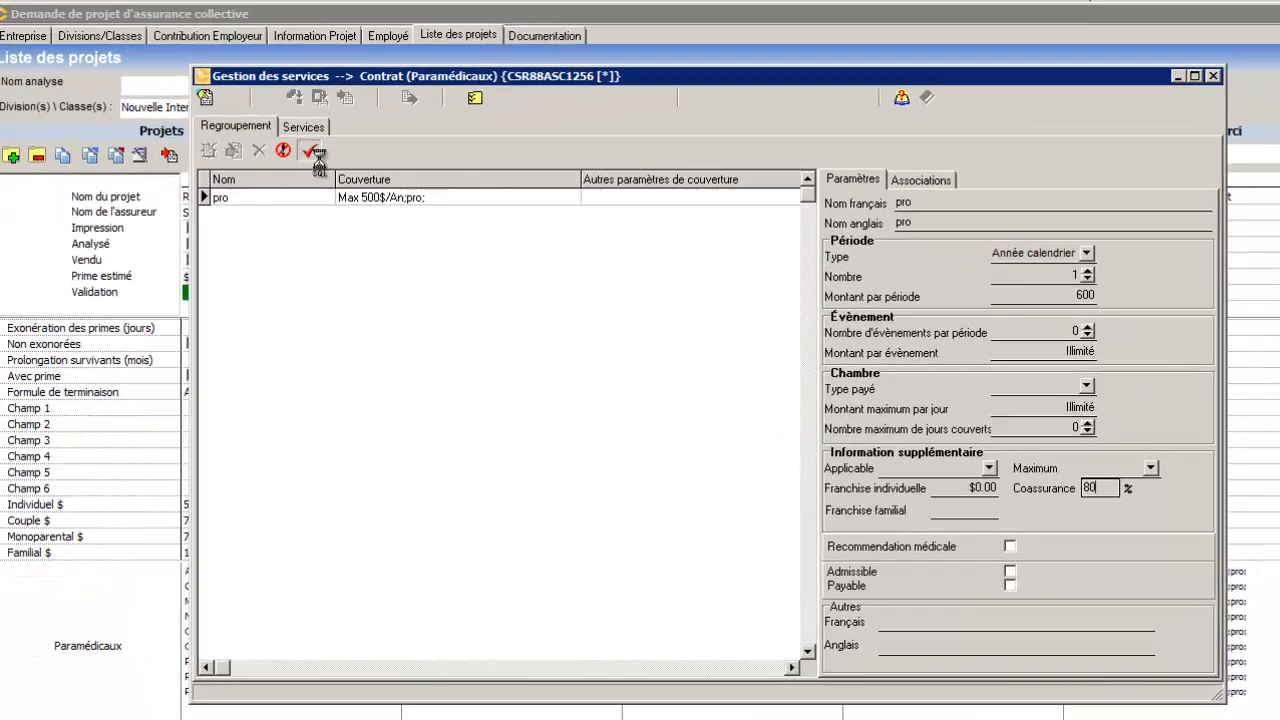
{"action": "left_click", "coordinate": [172, 131]}
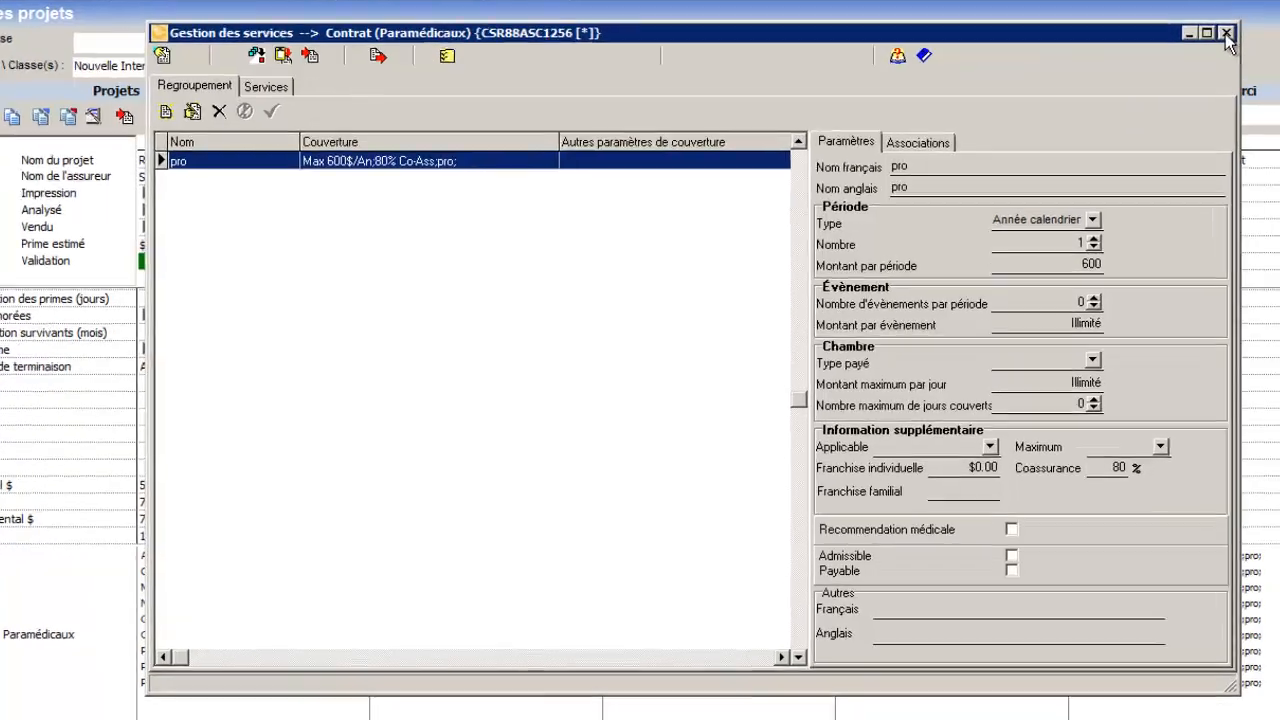
{"action": "left_click", "coordinate": [1212, 75]}
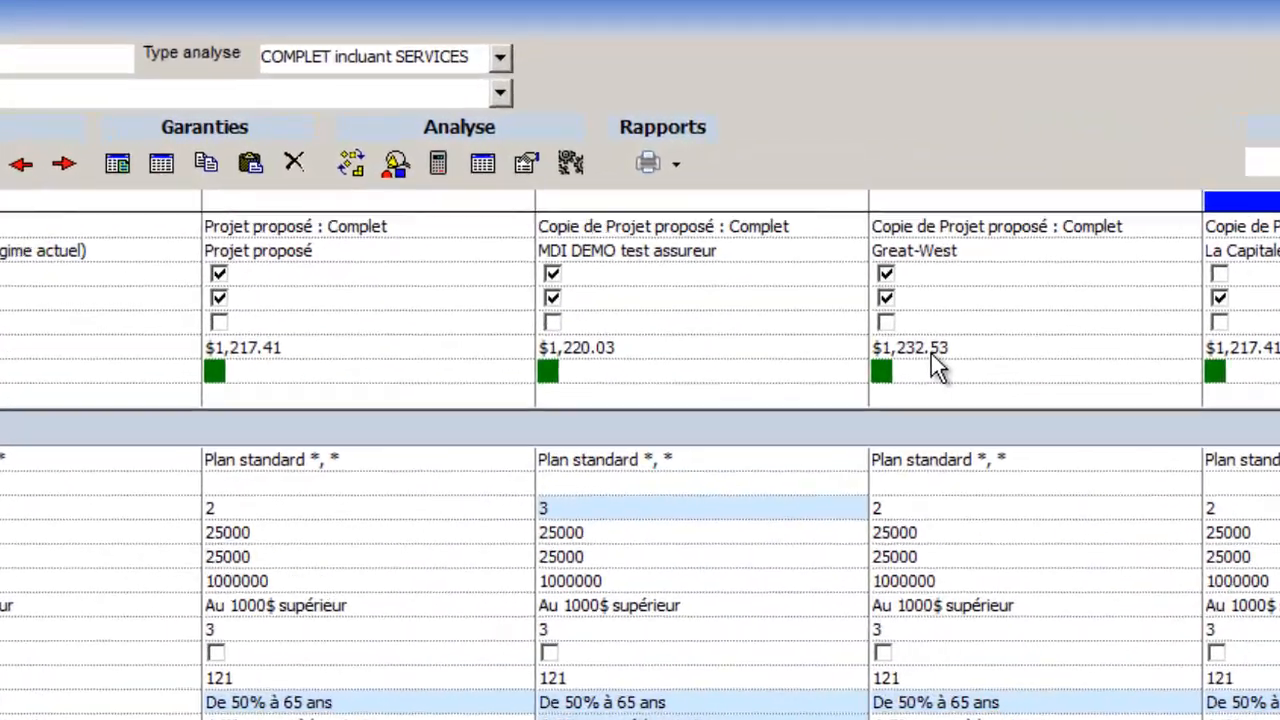
Once the premiums recalculate, show the available report types from the Rapports print dropdown
{"action": "left_click", "coordinate": [588, 146]}
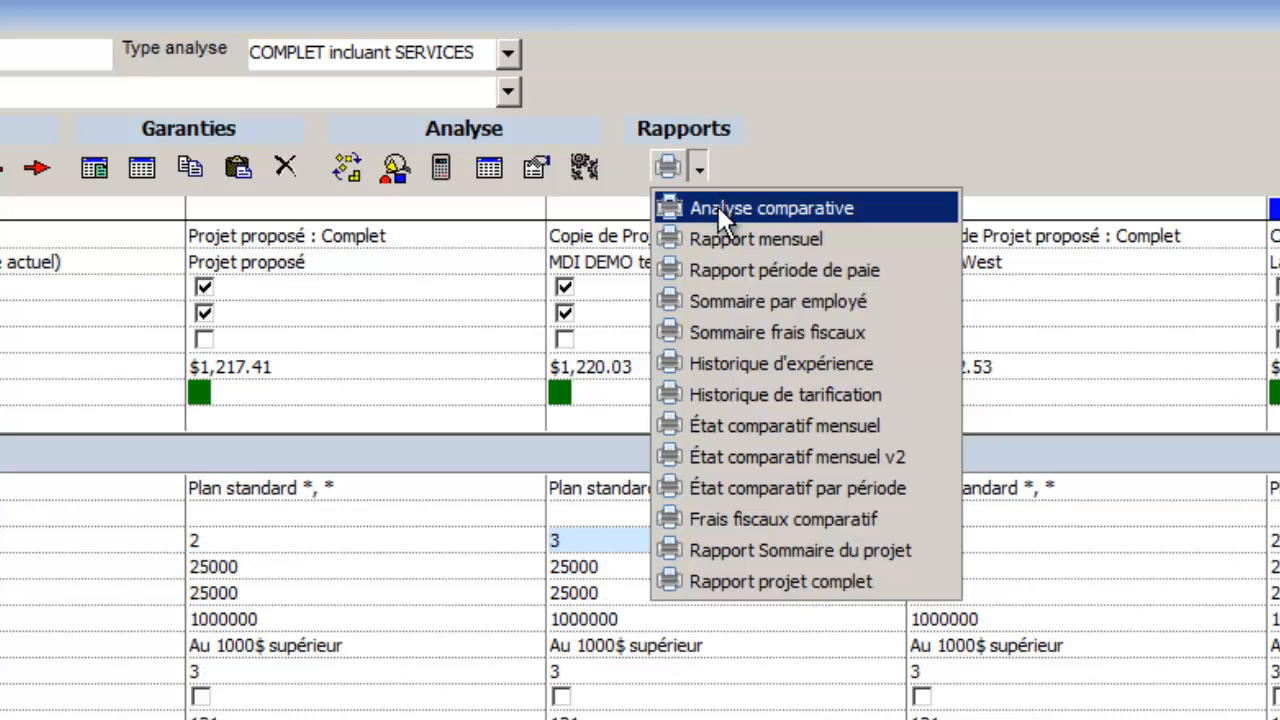
Preview the Analyse comparative report, leaving the analysis type unchanged
{"action": "left_click", "coordinate": [507, 54]}
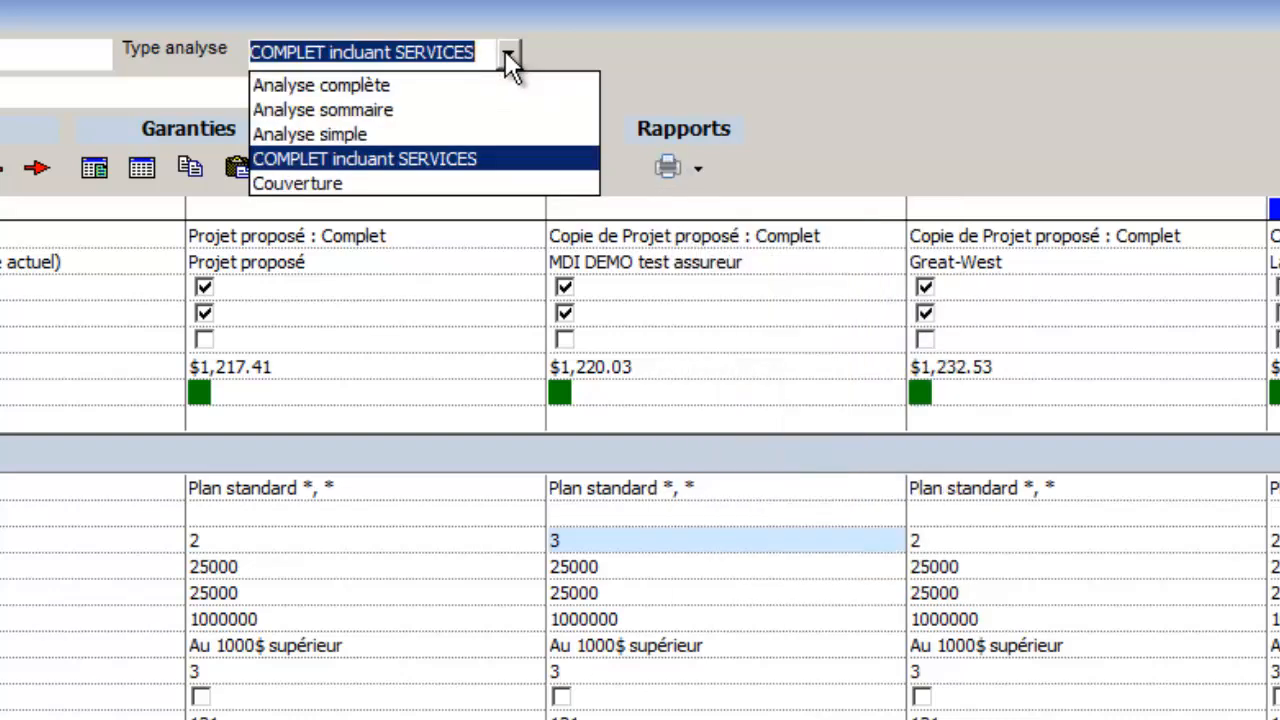
{"action": "left_click", "coordinate": [605, 50]}
{"action": "left_click", "coordinate": [696, 166]}
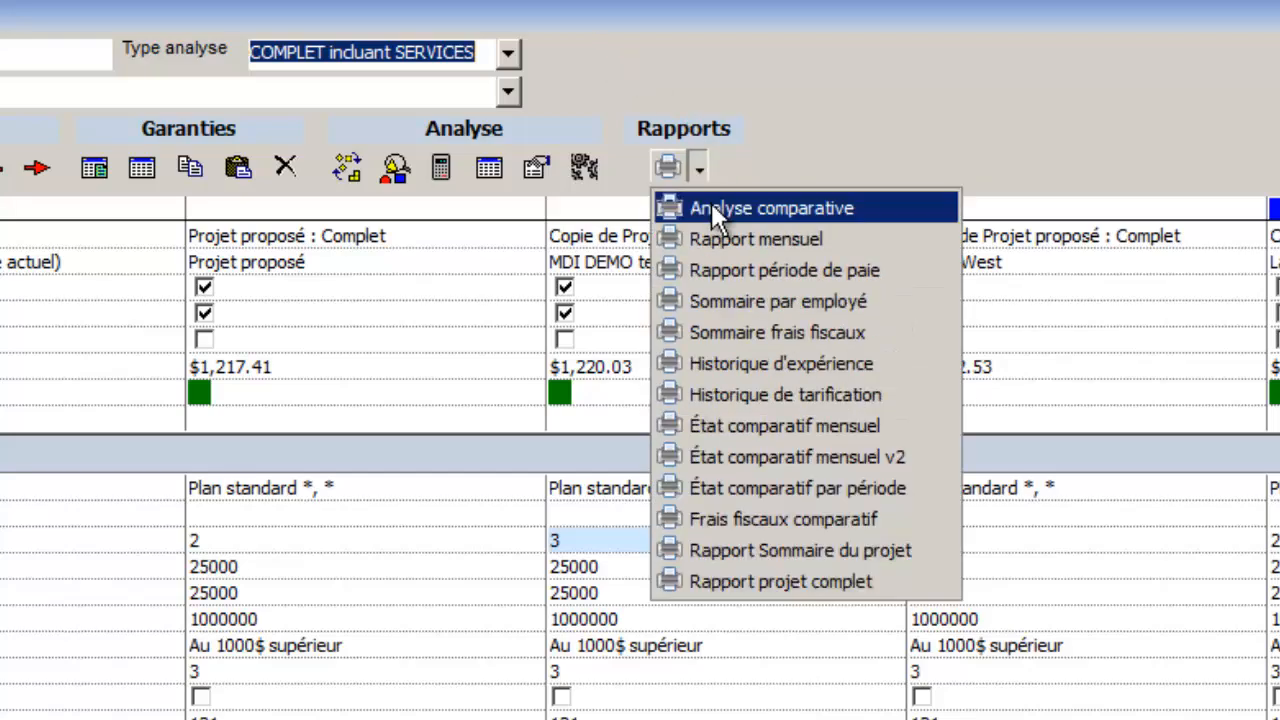
{"action": "left_click", "coordinate": [711, 204]}
{"action": "left_click", "coordinate": [798, 516]}
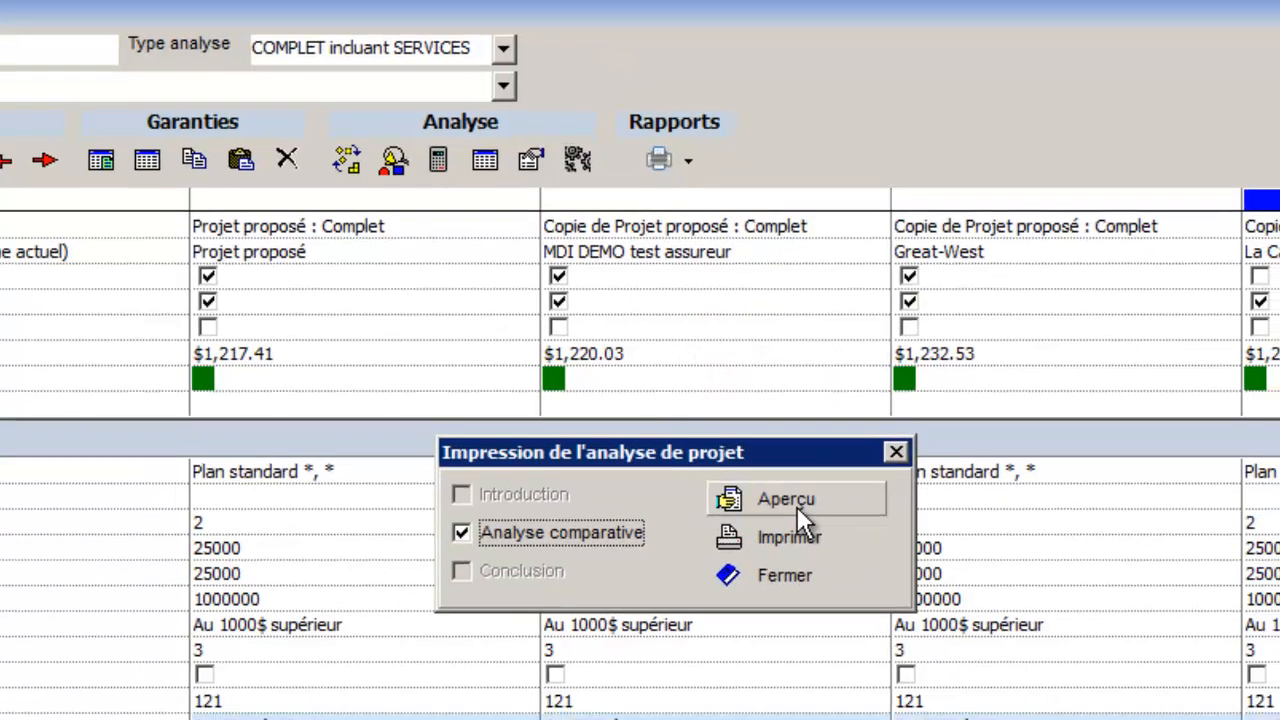
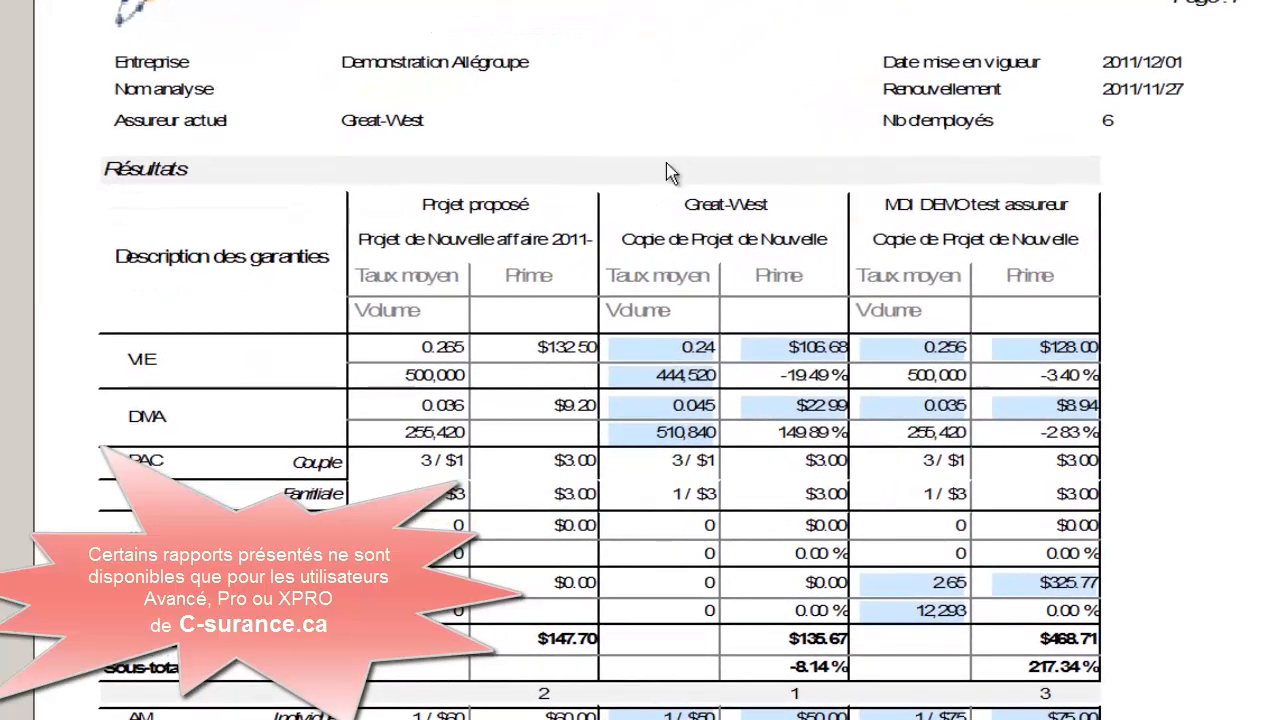
Scroll the Résultats table comparing premiums for the proposed project, Great-West and MDI DEMO test insurer
{"action": "scroll", "coordinate": [600, 360], "scroll_direction": "down", "scroll_amount": 4}
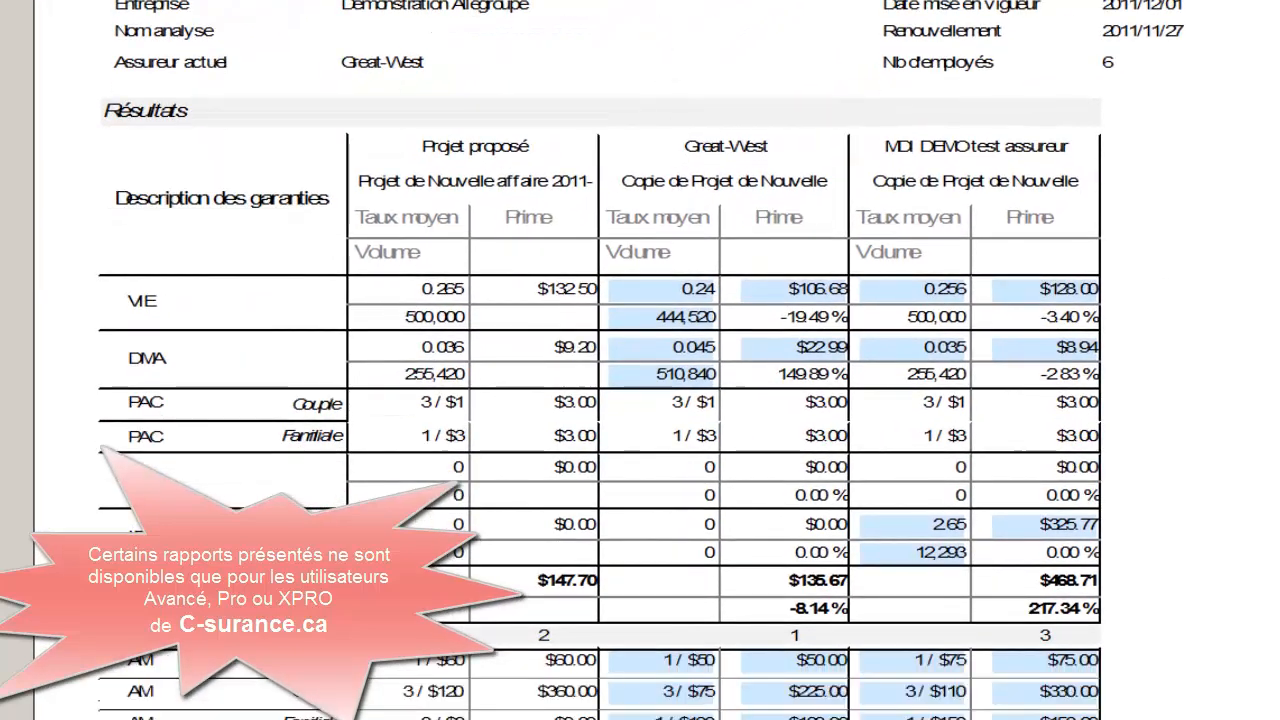
{"action": "scroll", "coordinate": [600, 360], "scroll_direction": "down", "scroll_amount": 2}
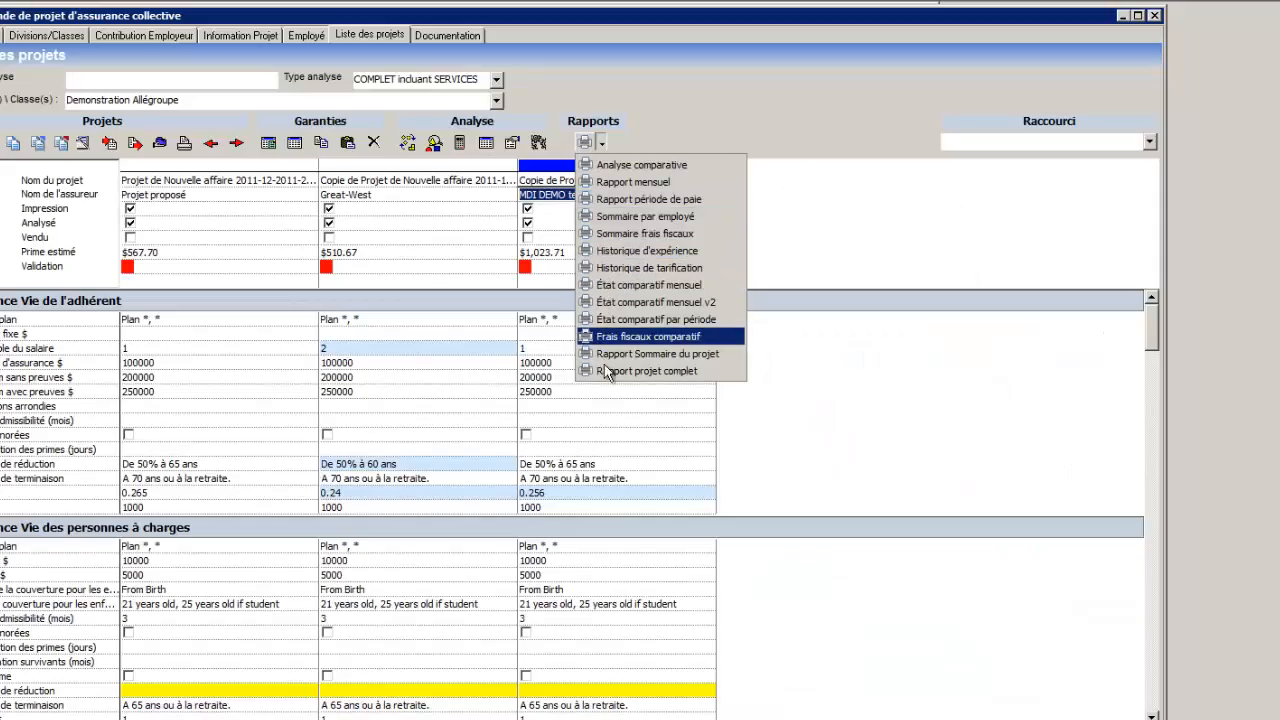
Step the Année imposition tax year back from 2013 to 2010, then return it to 2013
{"action": "left_click", "coordinate": [605, 368]}
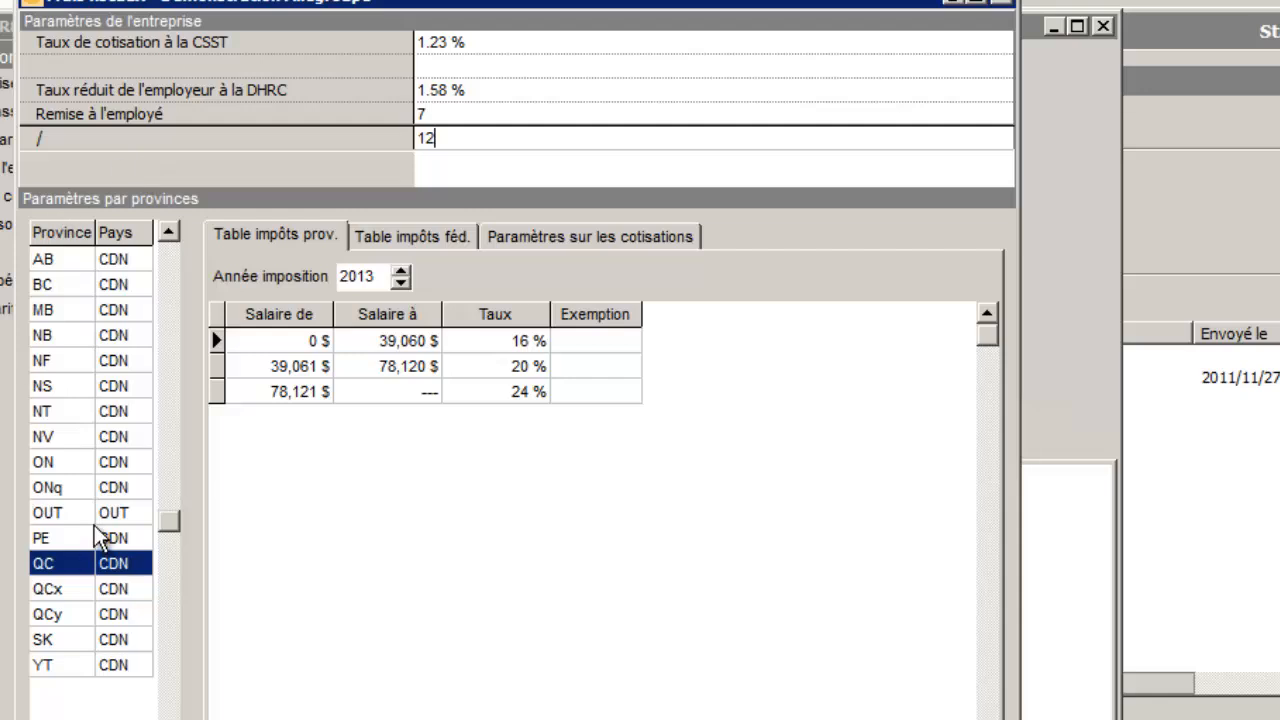
{"action": "left_click", "coordinate": [401, 283]}
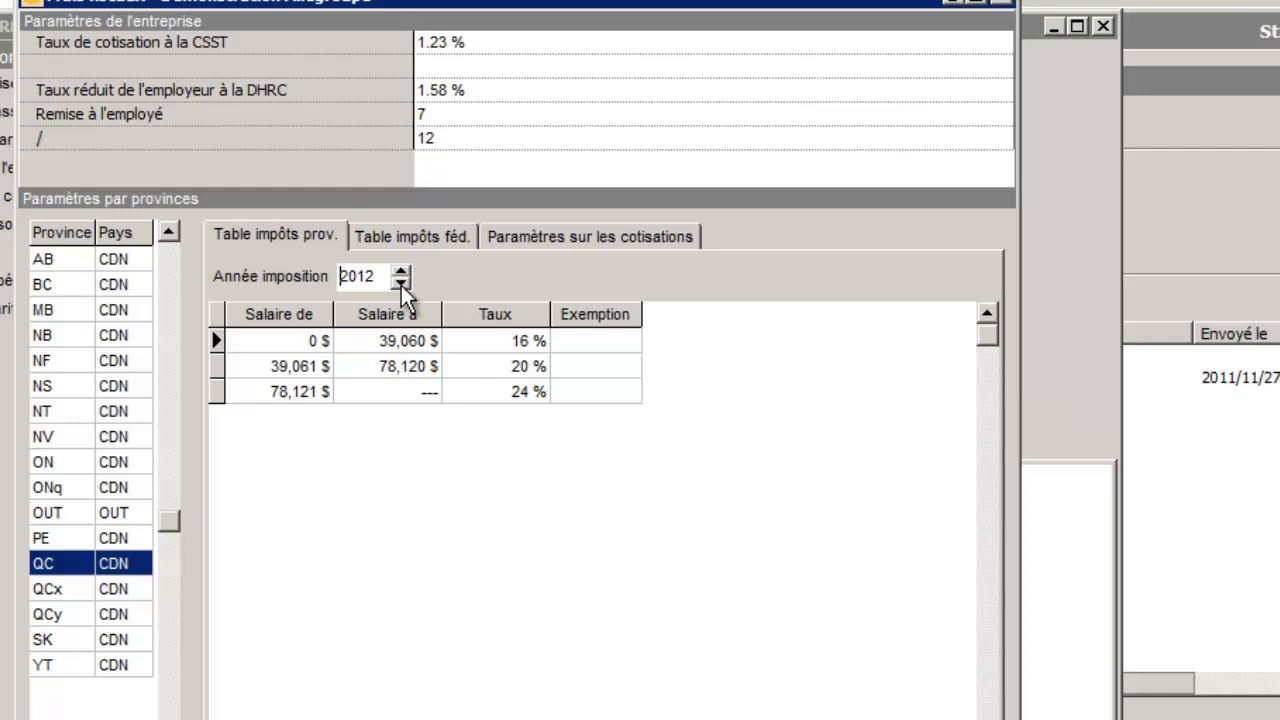
{"action": "left_click", "coordinate": [401, 283]}
{"action": "left_click", "coordinate": [401, 283]}
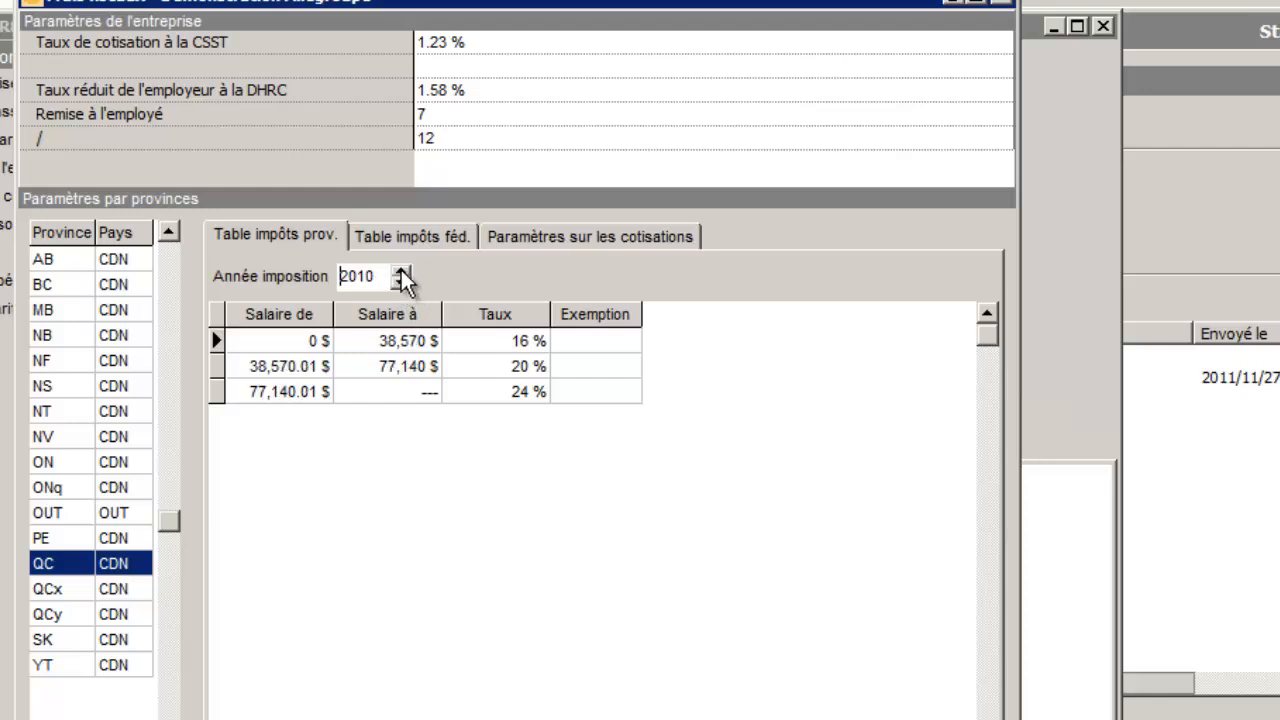
{"action": "left_click", "coordinate": [400, 271]}
{"action": "left_click", "coordinate": [400, 271]}
{"action": "left_click", "coordinate": [400, 271]}
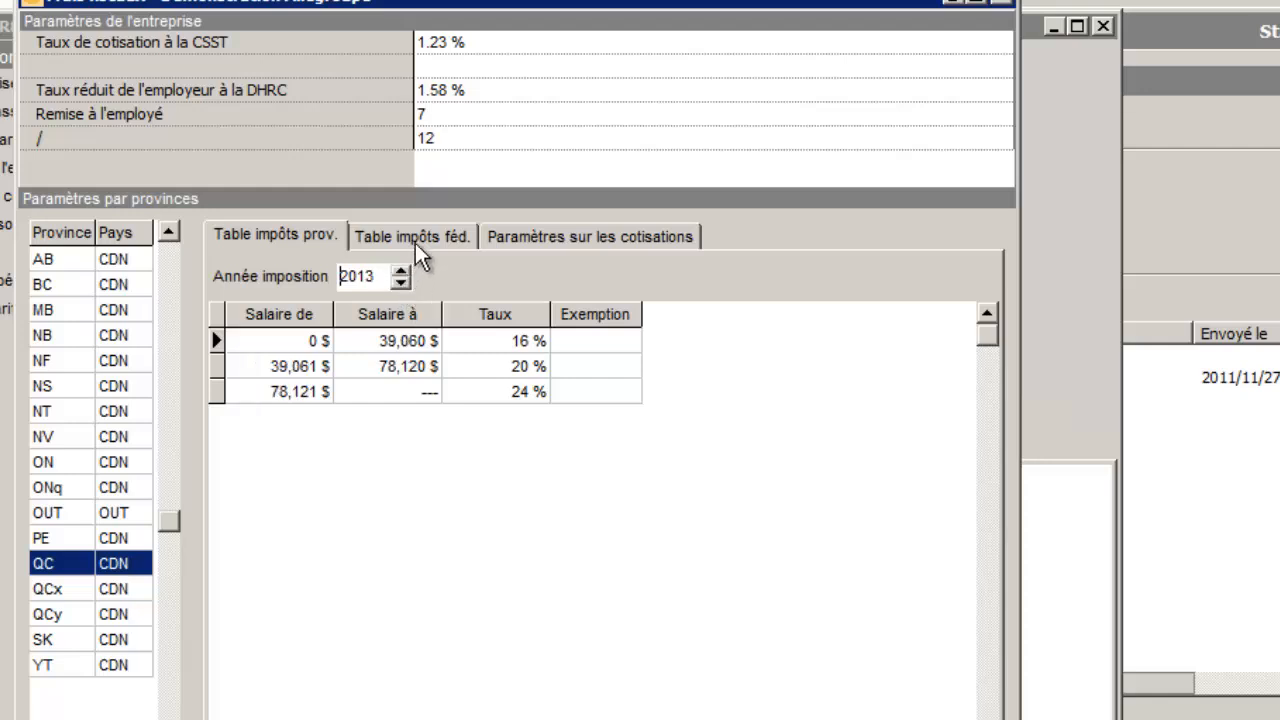
Review the federal tax brackets and Quebec's RRQ, CSST, CNT and FSS contribution parameters
{"action": "left_click", "coordinate": [416, 240]}
{"action": "left_click", "coordinate": [577, 236]}
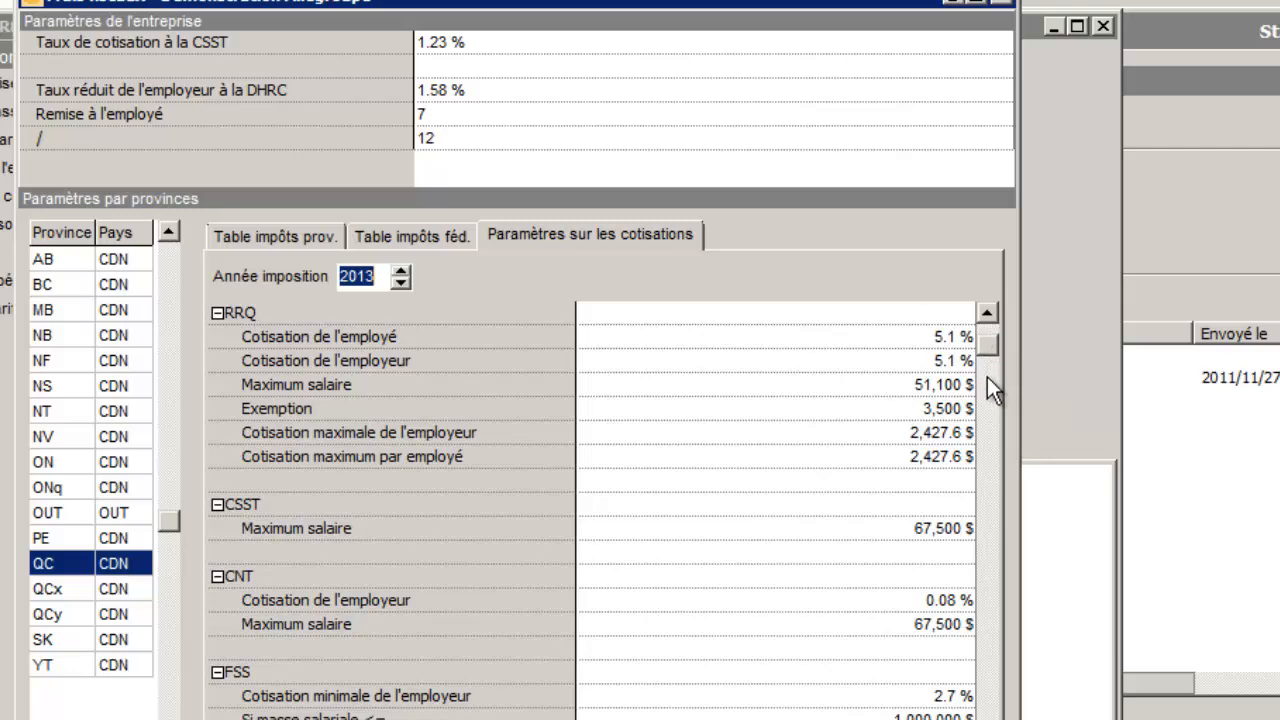
{"action": "scroll", "coordinate": [995, 400], "scroll_direction": "down", "scroll_amount": 2}
{"action": "scroll", "coordinate": [1007, 478], "scroll_direction": "down", "scroll_amount": 5}
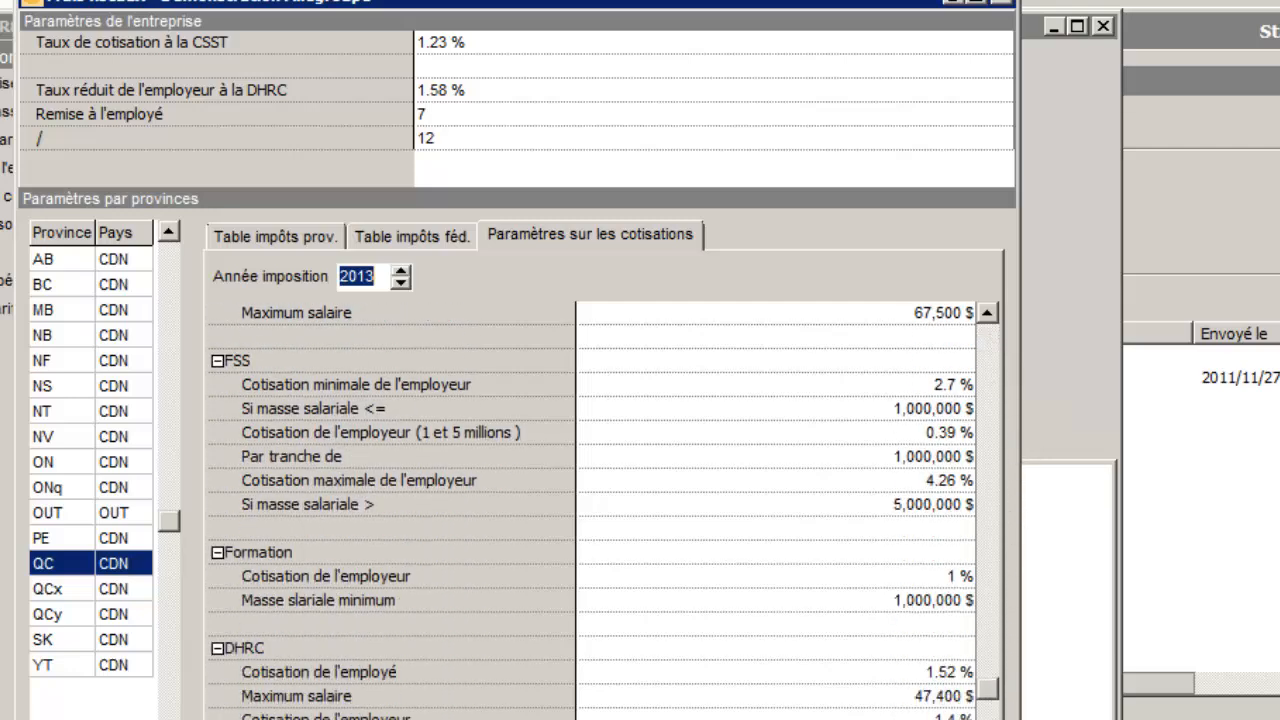
{"action": "scroll", "coordinate": [1024, 391], "scroll_direction": "up", "scroll_amount": 5}
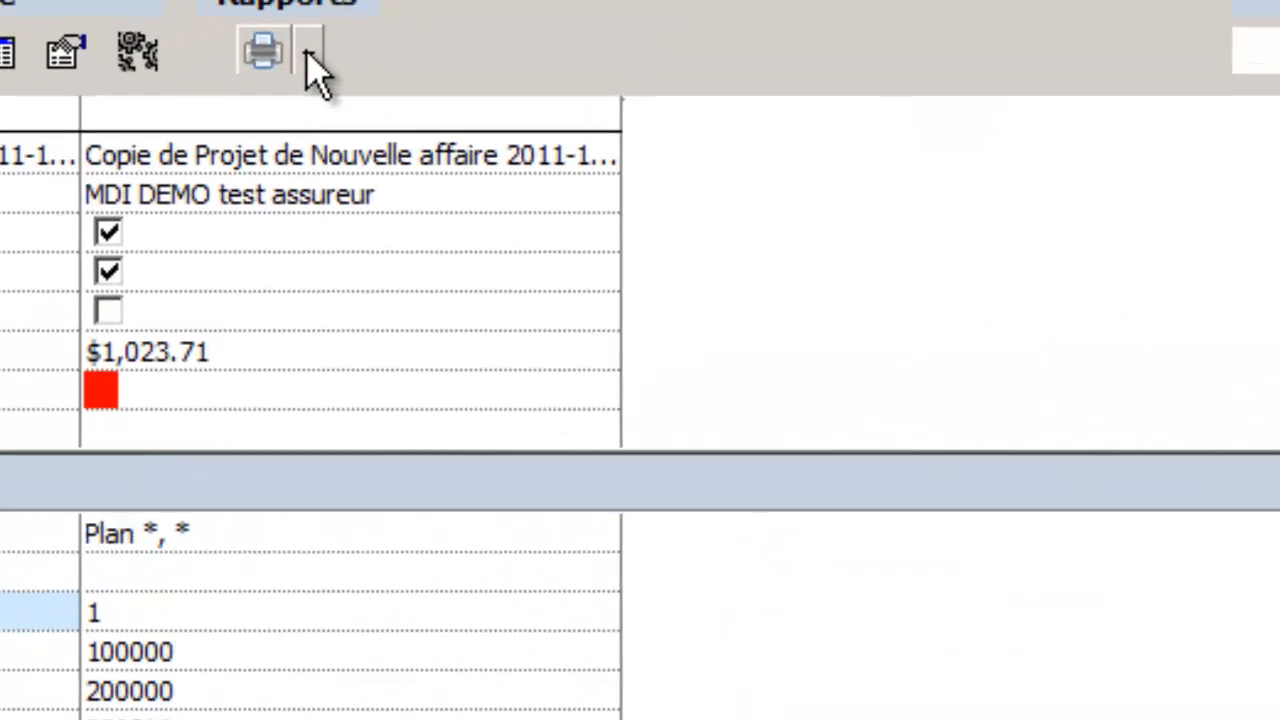
Show the available reports, such as État comparatif mensuel and Rapport projet complet, under Rapports
{"action": "left_click", "coordinate": [309, 58]}
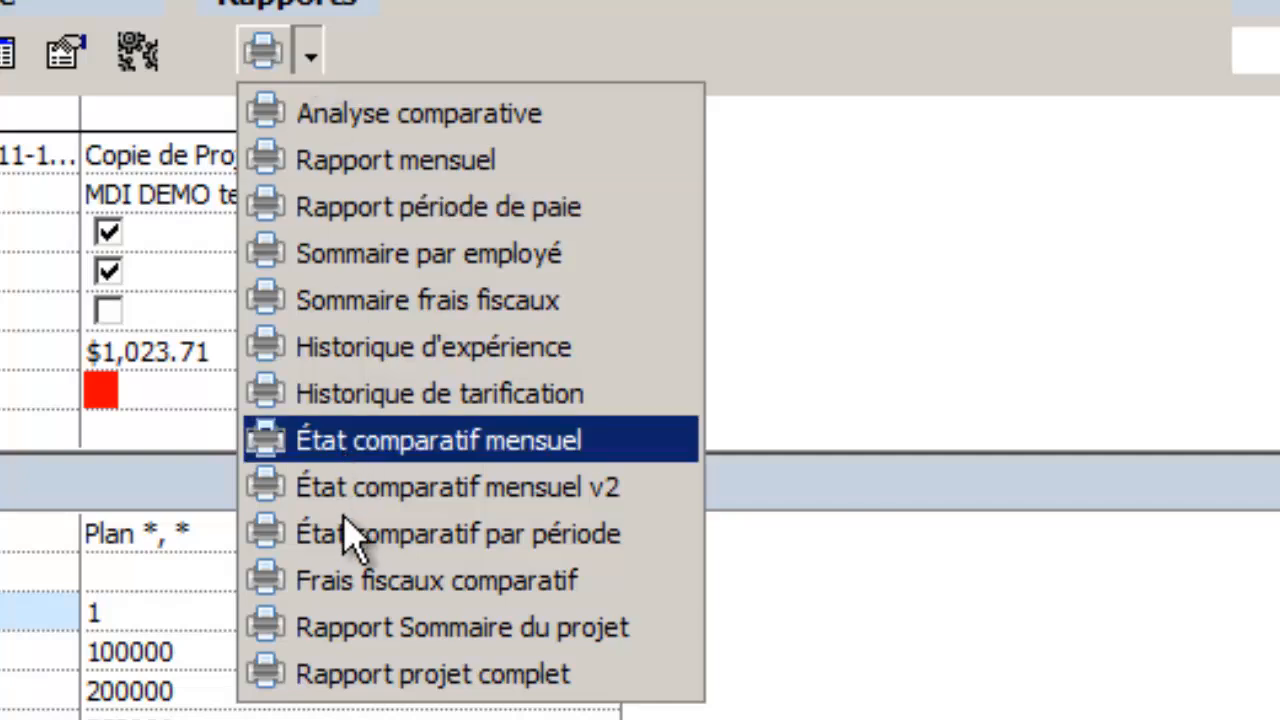
Preview the Frais fiscaux comparatif report and scroll through the four copies' annual fiscal costs
{"action": "left_click", "coordinate": [358, 585]}
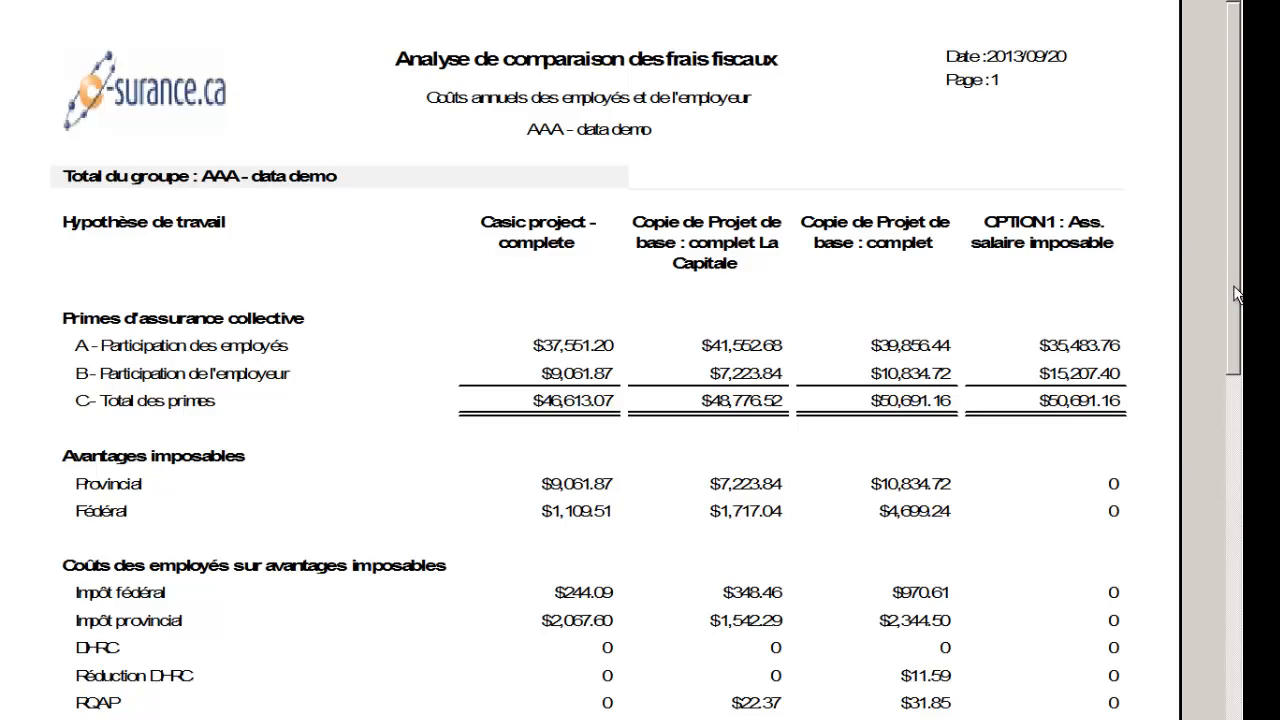
{"action": "left_click_drag", "start_coordinate": [1237, 294], "coordinate": [1238, 360]}
{"action": "scroll", "coordinate": [1240, 367], "scroll_direction": "down", "scroll_amount": 1}
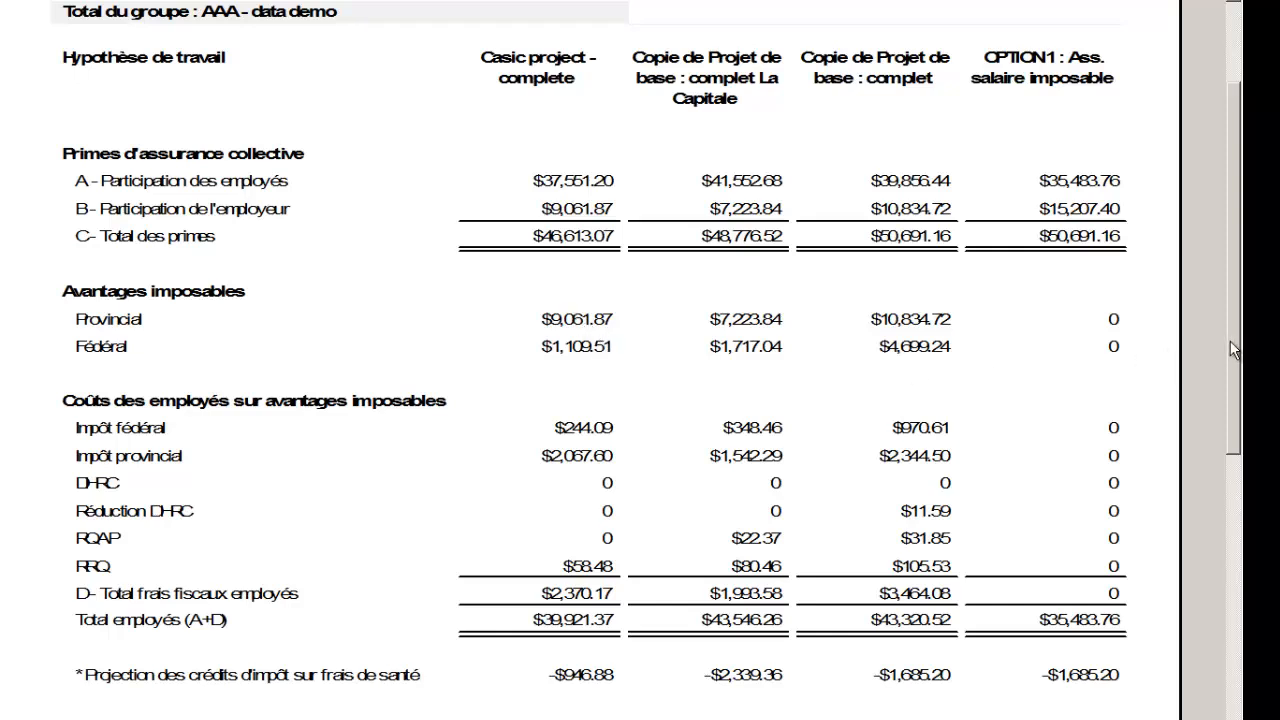
{"action": "left_click_drag", "start_coordinate": [1237, 355], "coordinate": [1234, 436]}
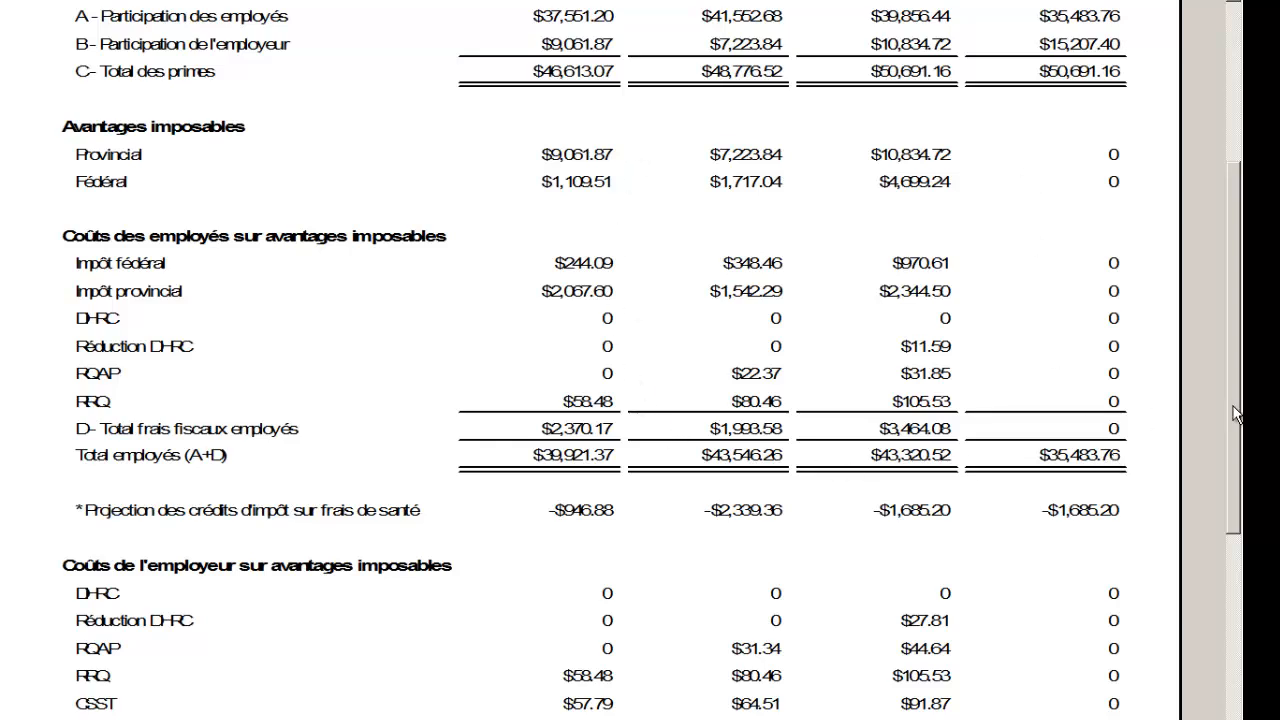
{"action": "left_click_drag", "start_coordinate": [1233, 406], "coordinate": [1222, 578]}
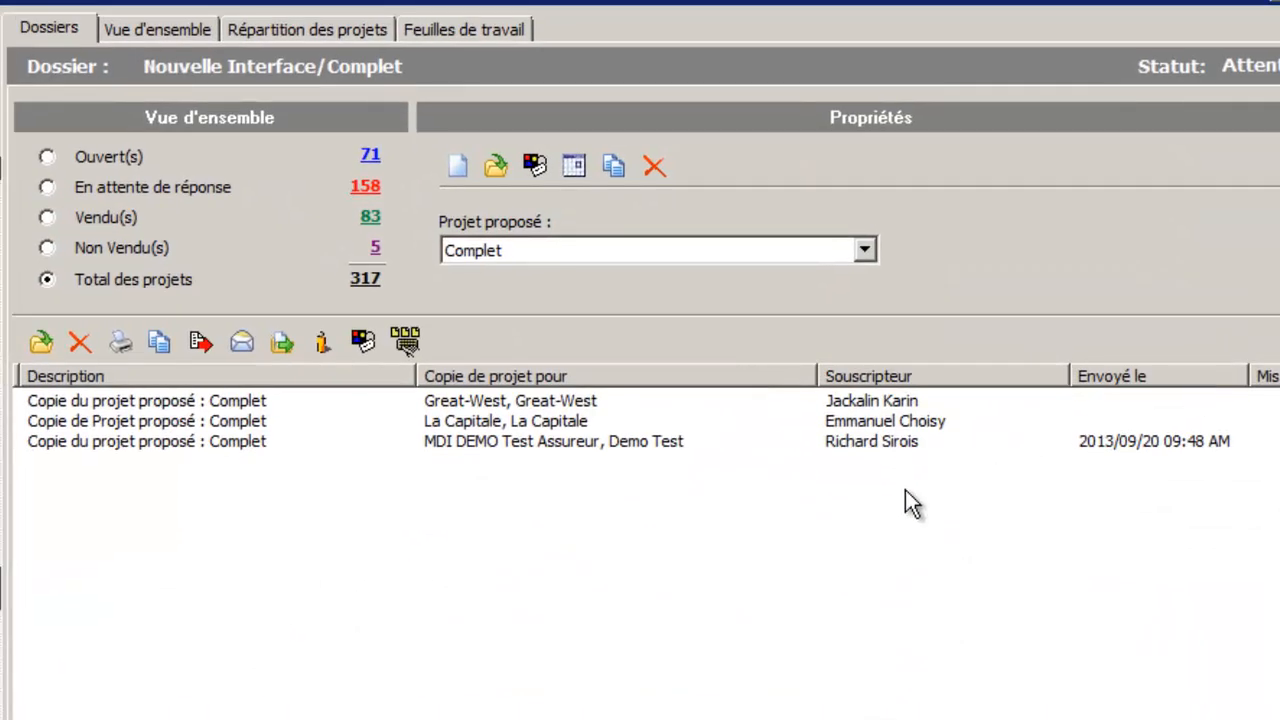
Convert the La Capitale copy into a contract, entering its policy number and issue date 2013/10/01
{"action": "left_click", "coordinate": [587, 423]}
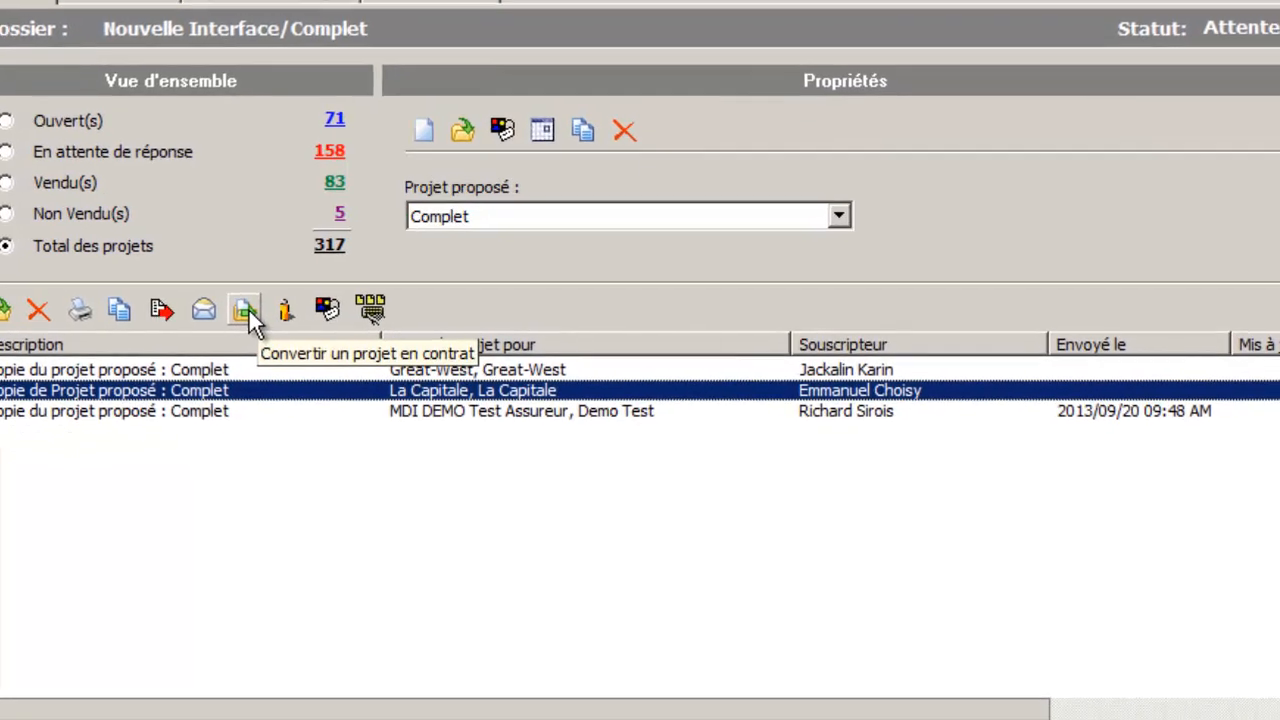
{"action": "left_click", "coordinate": [182, 251]}
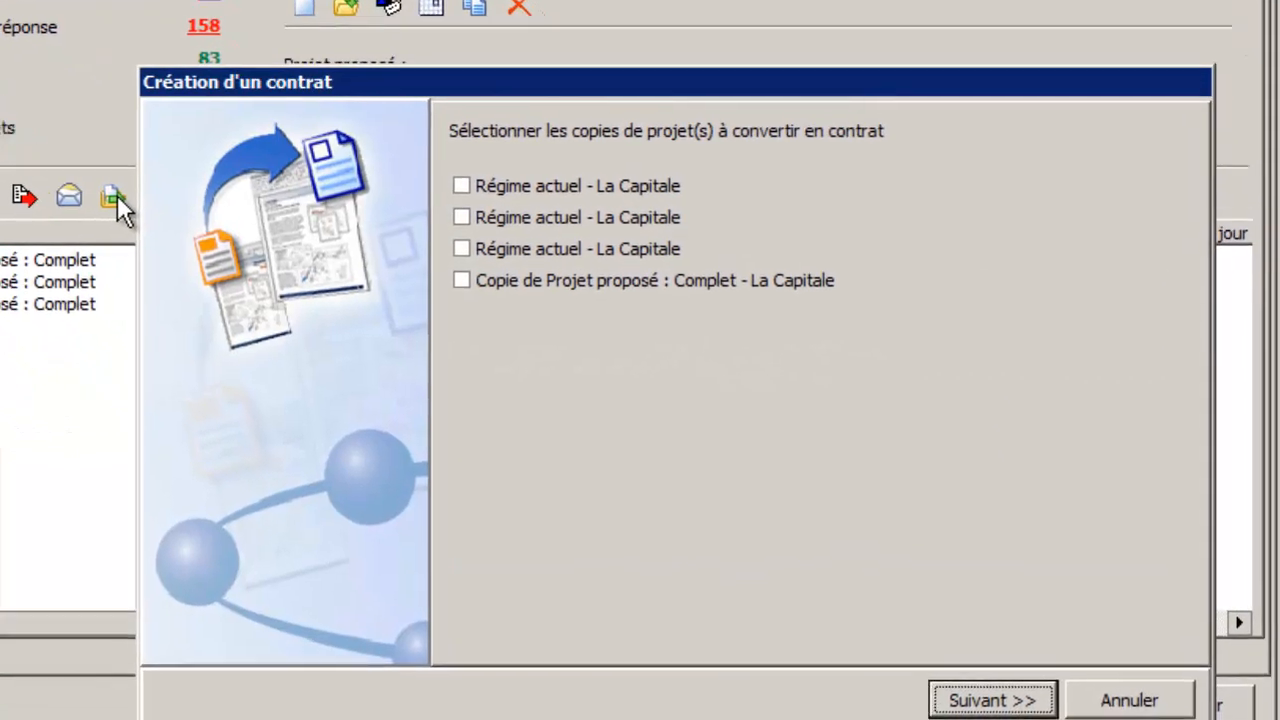
{"action": "left_click", "coordinate": [452, 272]}
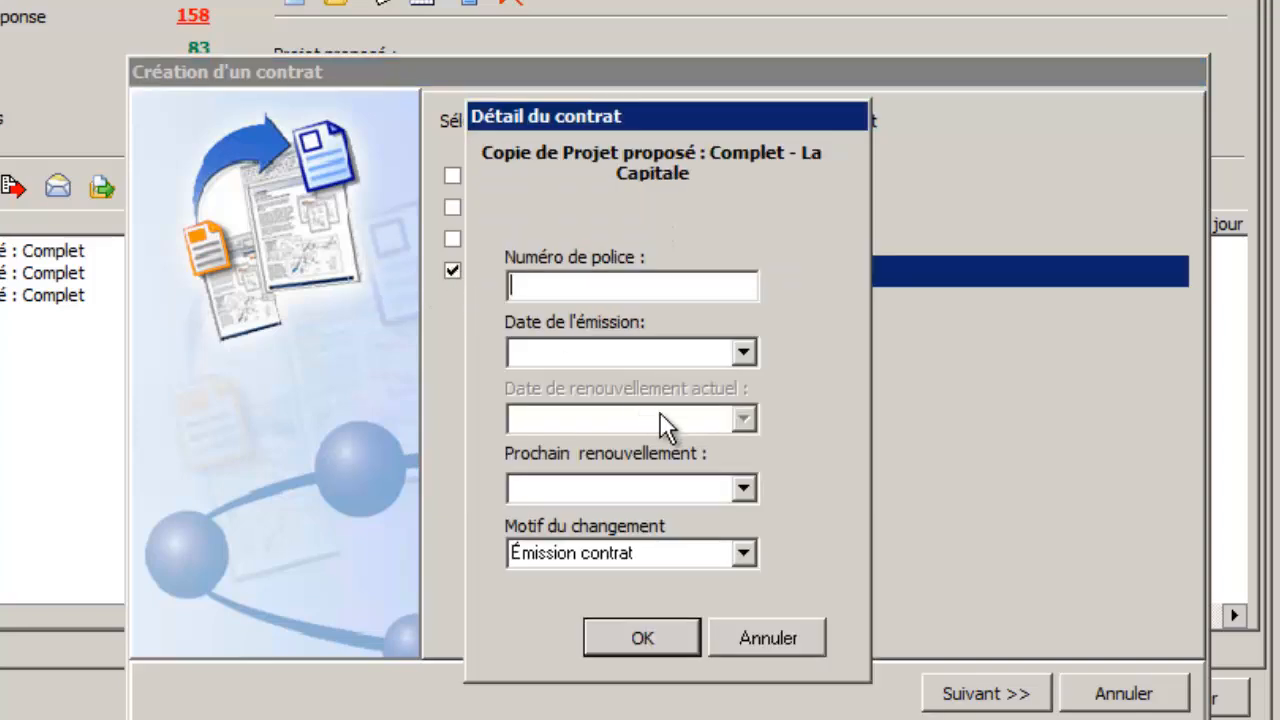
{"action": "type", "text": "1222552"}
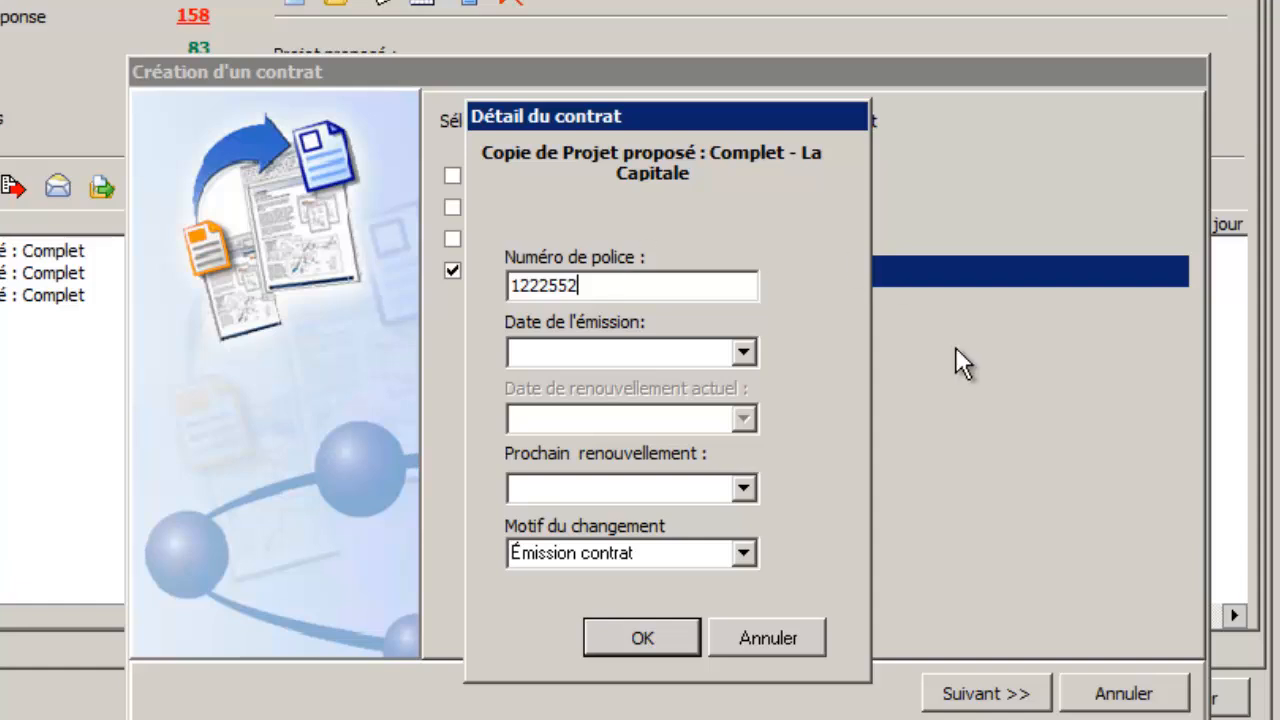
{"action": "left_click", "coordinate": [745, 351]}
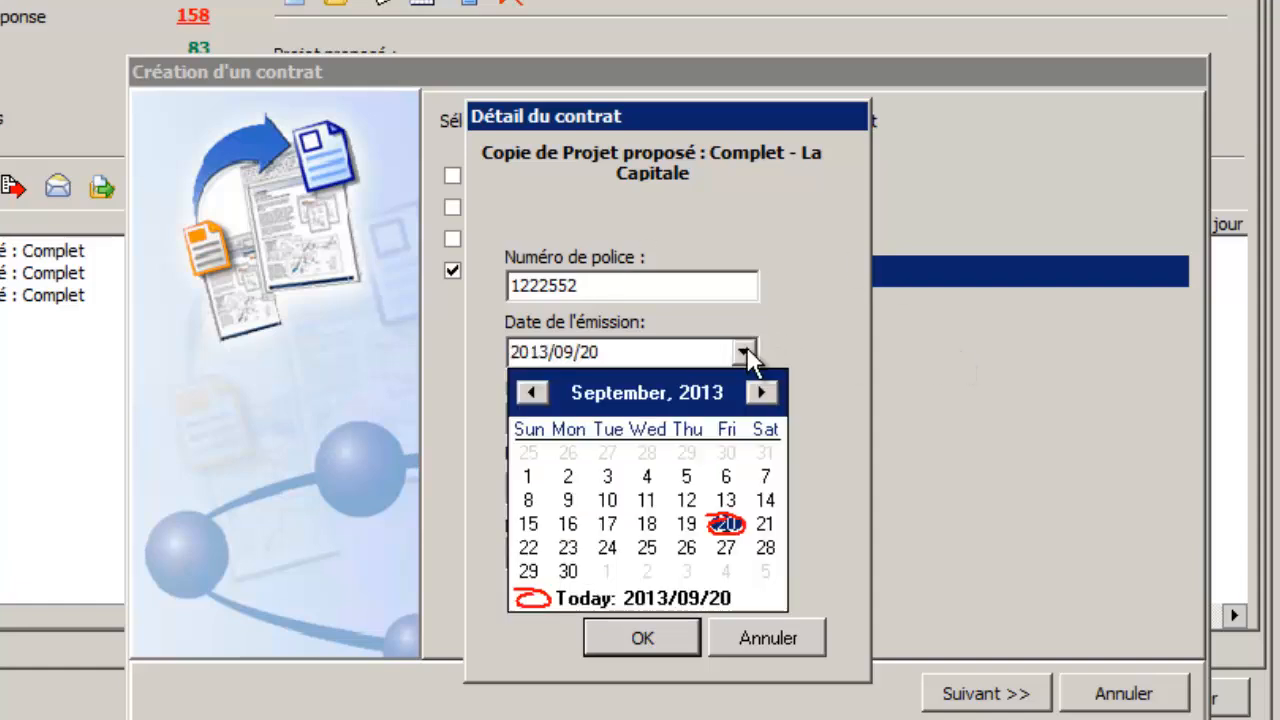
{"action": "left_click", "coordinate": [607, 571]}
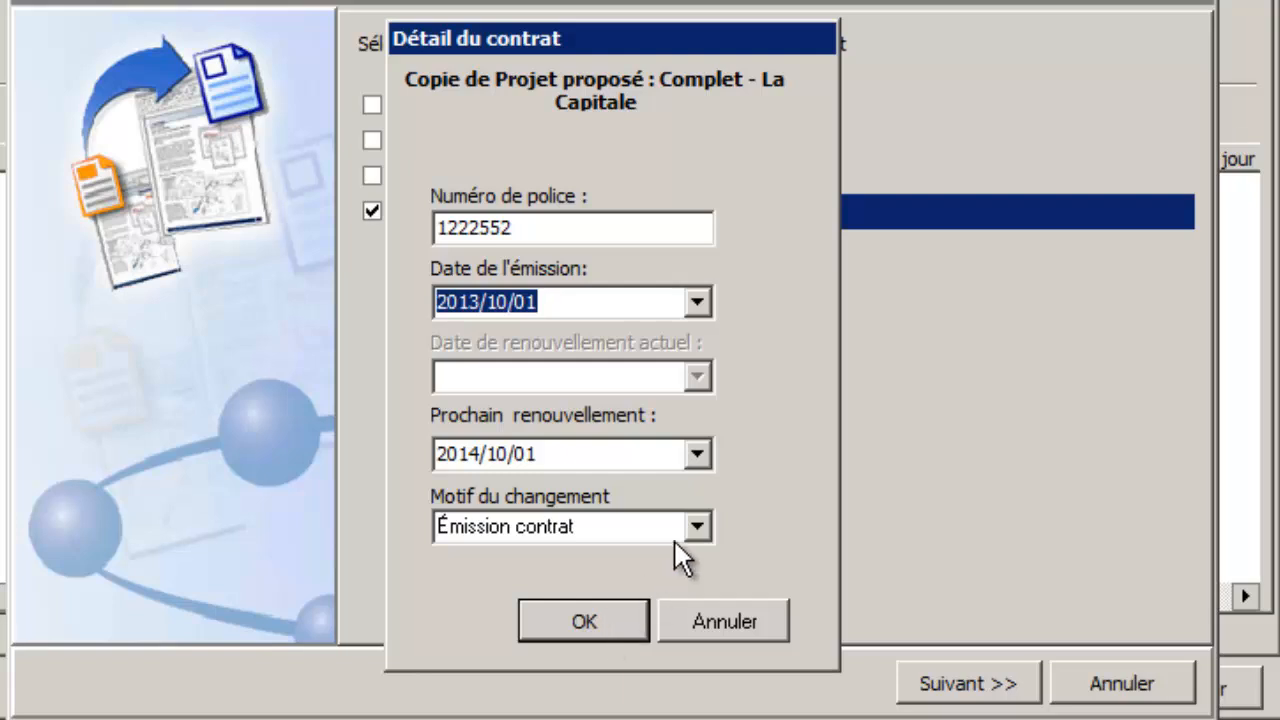
{"action": "left_click", "coordinate": [593, 614]}
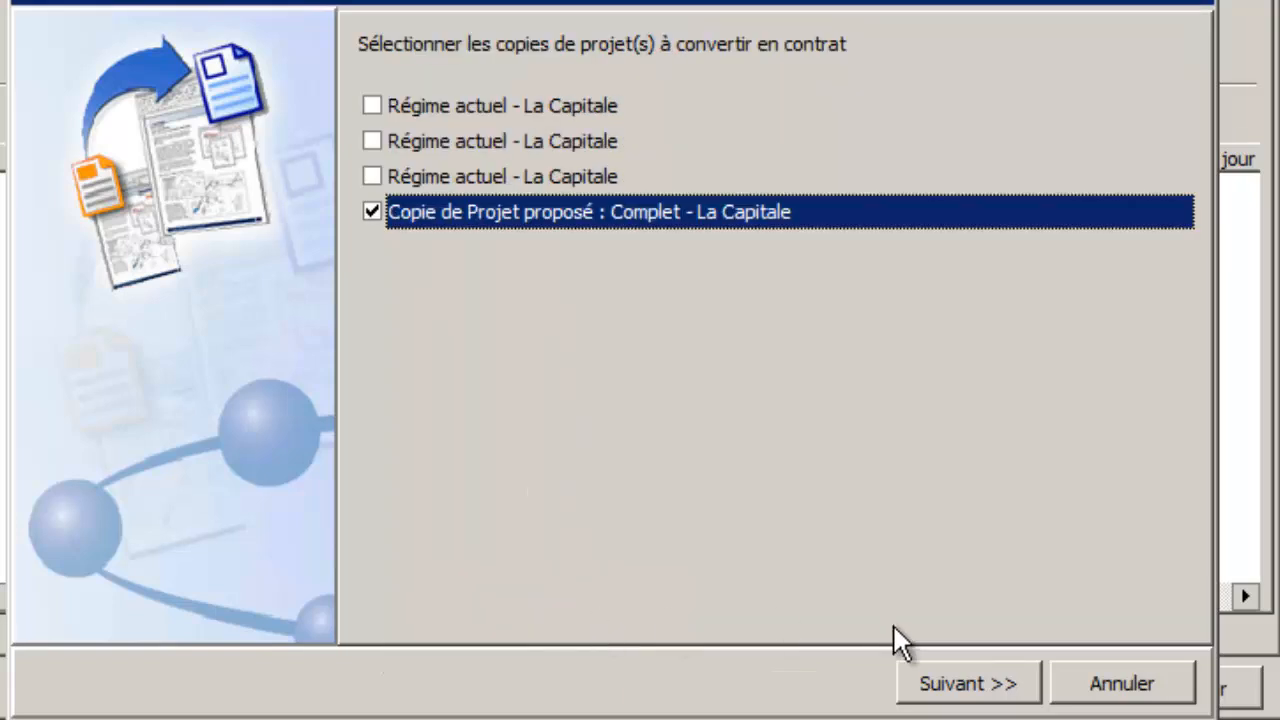
Assign the advisor and accept transferring employees and histories to the new contract
{"action": "left_click", "coordinate": [930, 683]}
{"action": "left_click", "coordinate": [372, 243]}
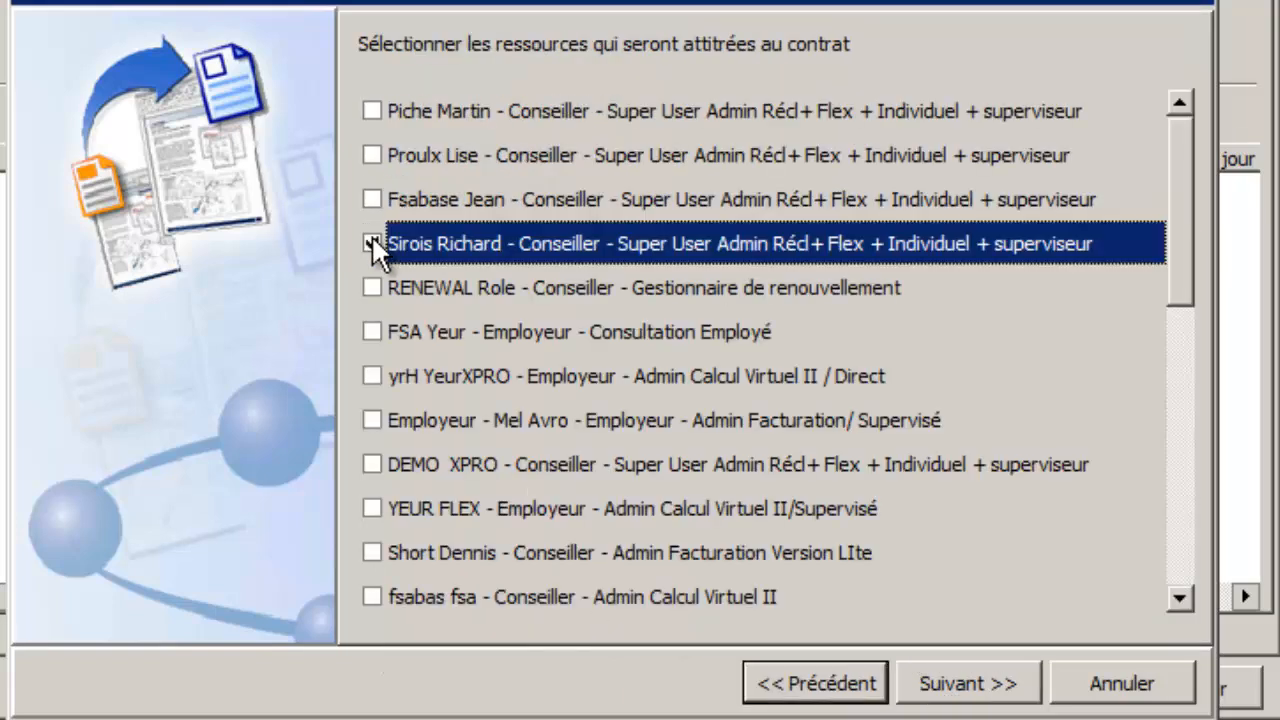
{"action": "left_click", "coordinate": [968, 684]}
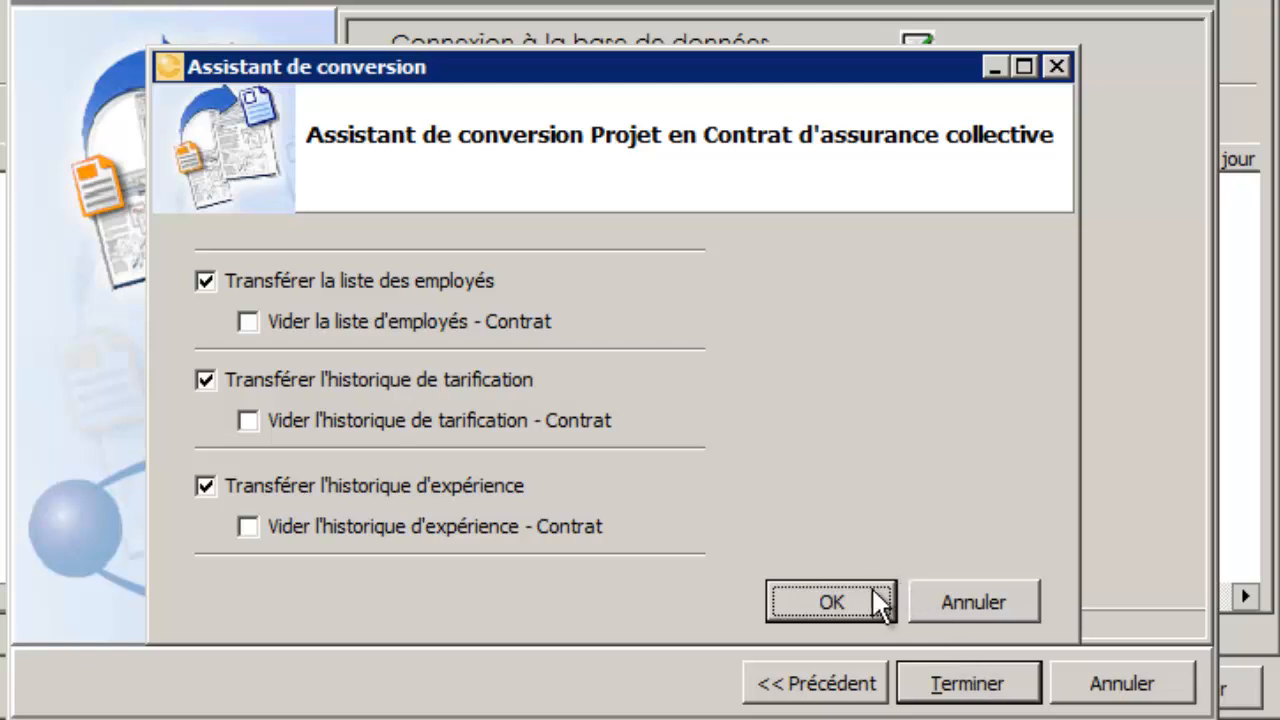
{"action": "left_click", "coordinate": [866, 598]}
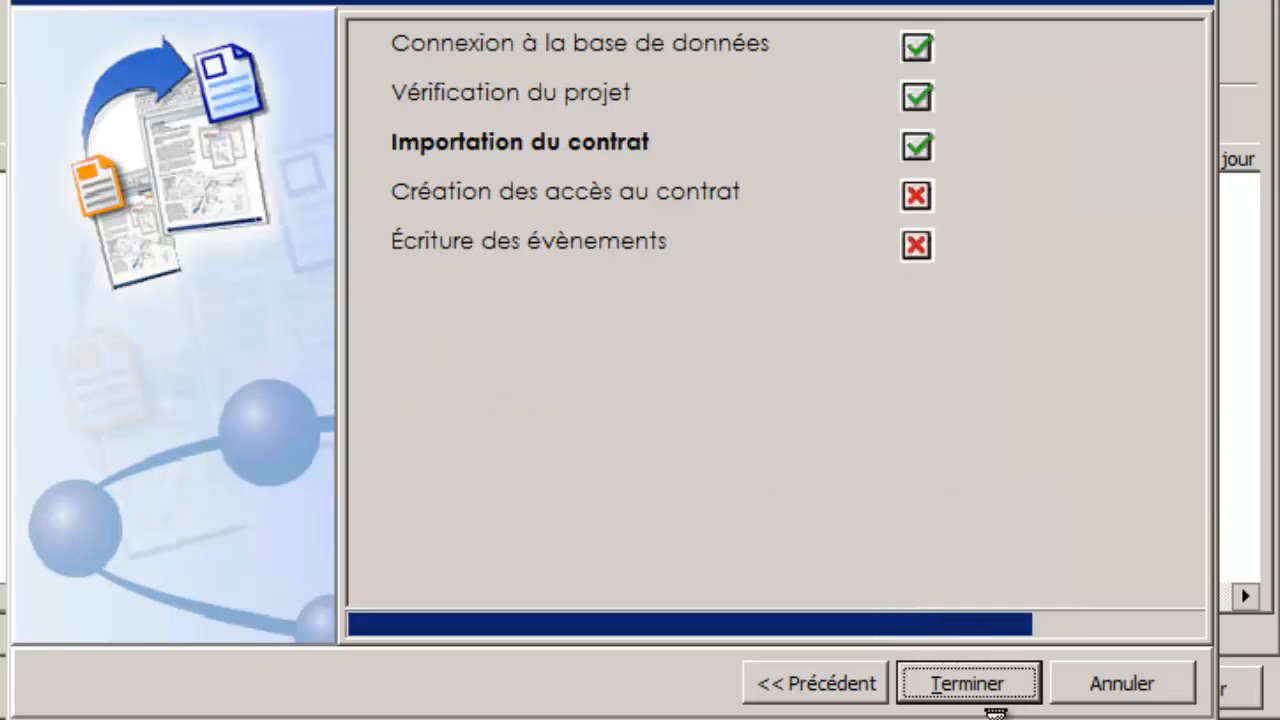